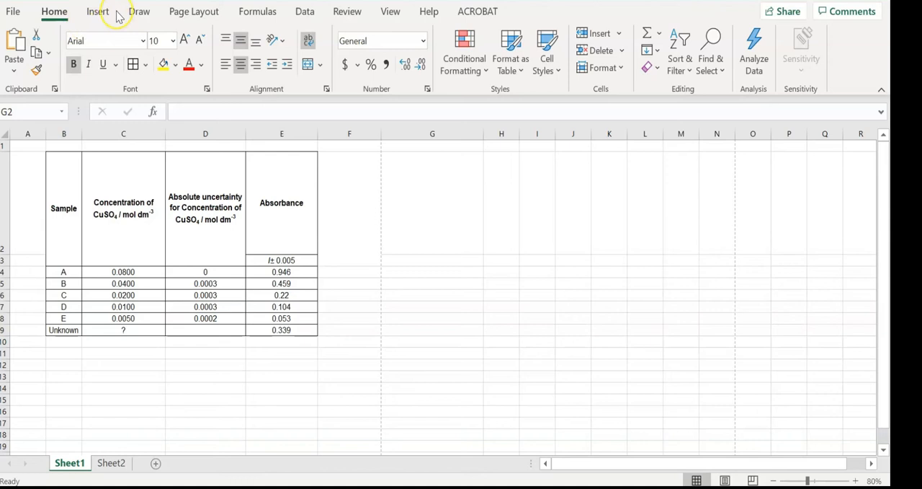
Insert a blank scatter chart with markers only and move it beside the data table, starting around column G
left_click(106, 13)
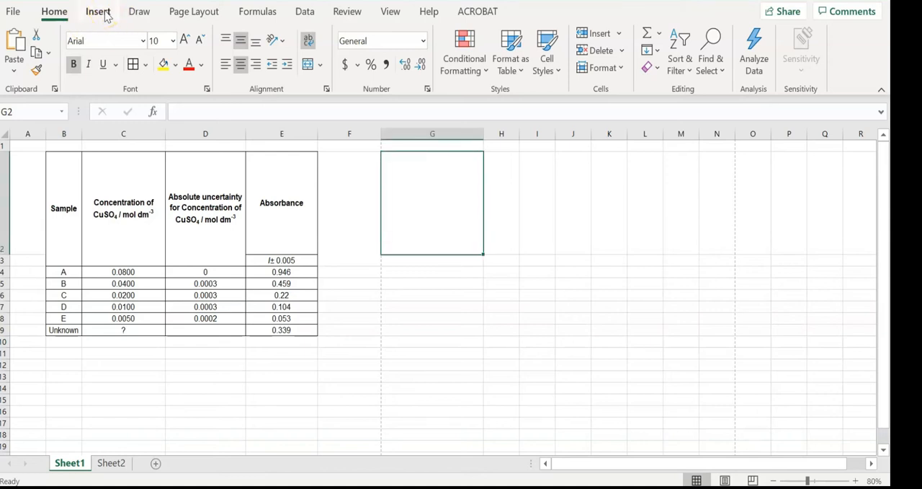
left_click(105, 12)
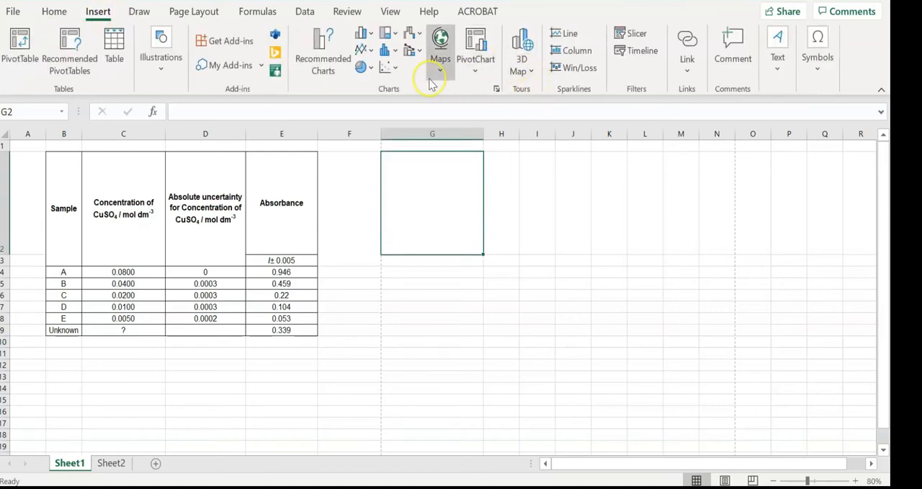
left_click(390, 68)
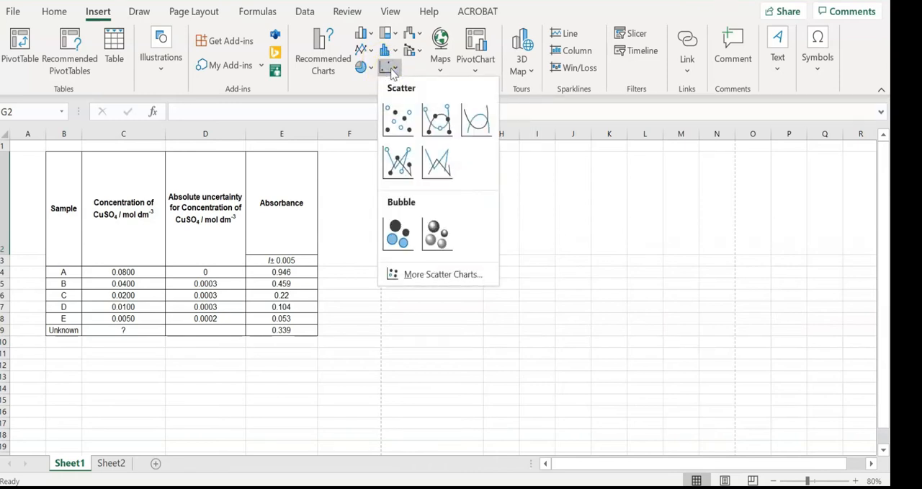
left_click(403, 118)
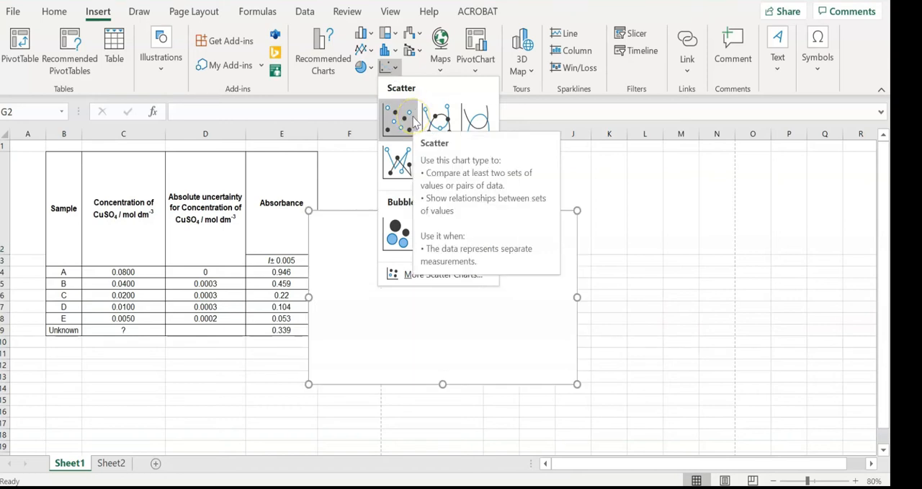
left_click(415, 121)
left_click_drag(455, 258, 514, 224)
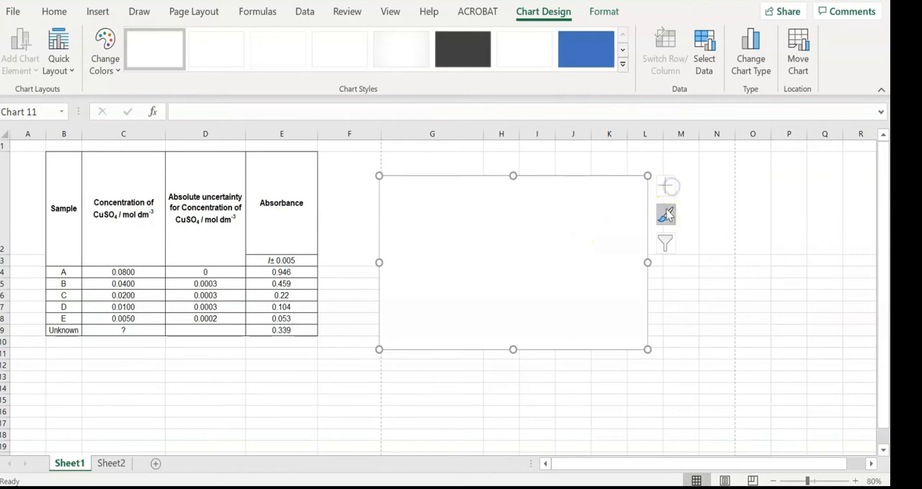
Add a data series to the blank chart and name it "Absorbance vs concentration"
right_click(614, 232)
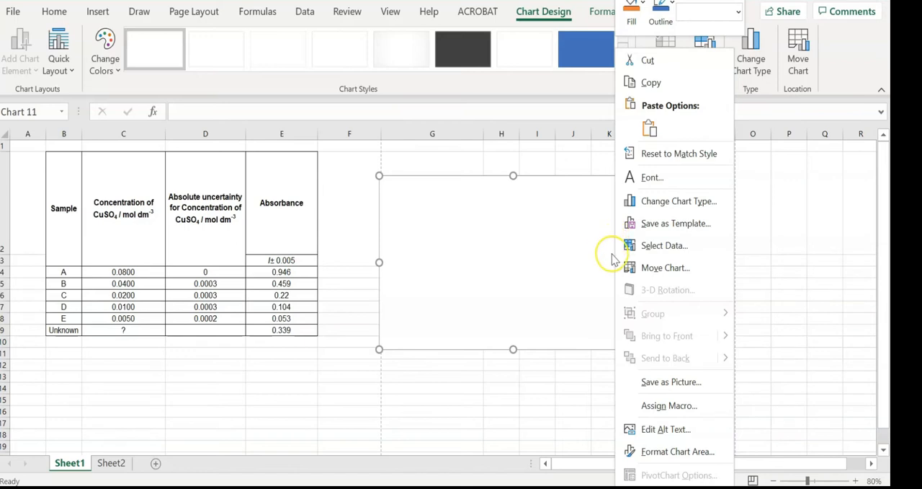
left_click(598, 287)
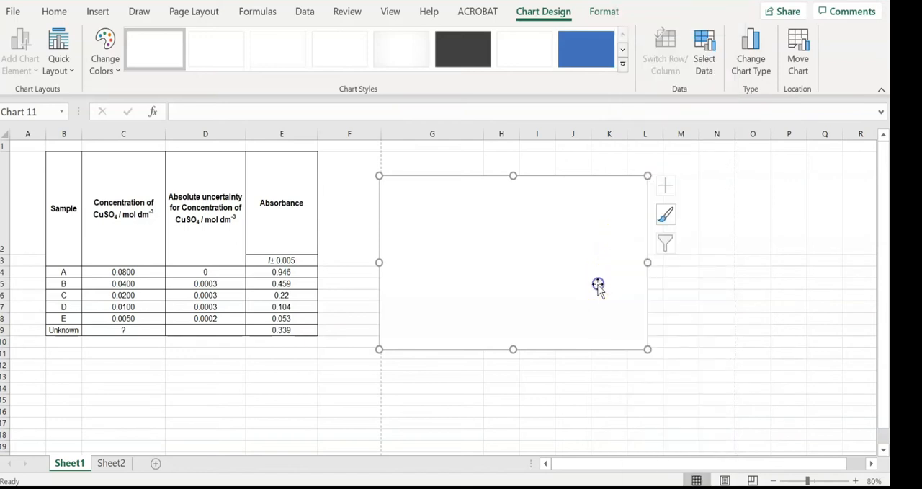
right_click(566, 255)
left_click(593, 269)
right_click(594, 268)
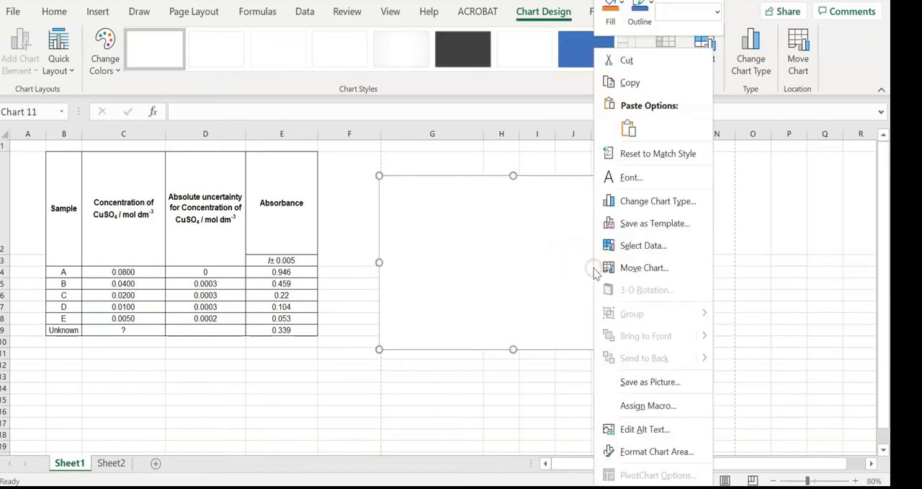
left_click(624, 245)
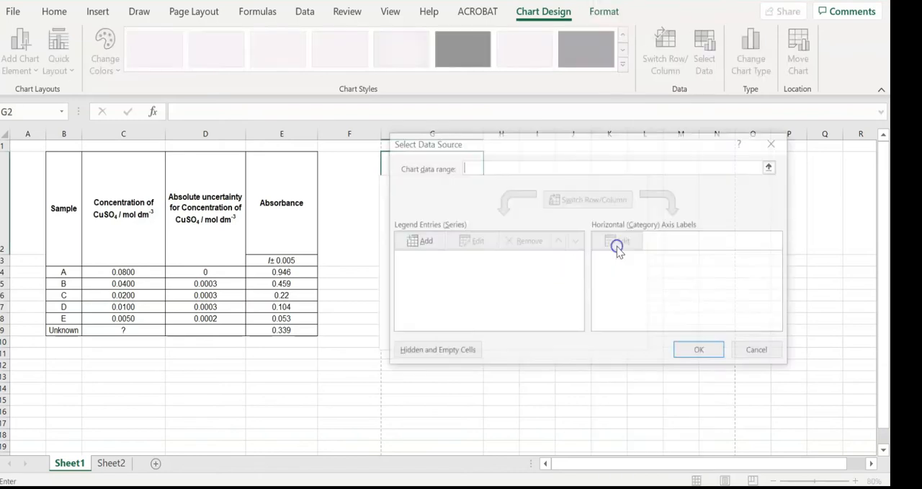
left_click(436, 245)
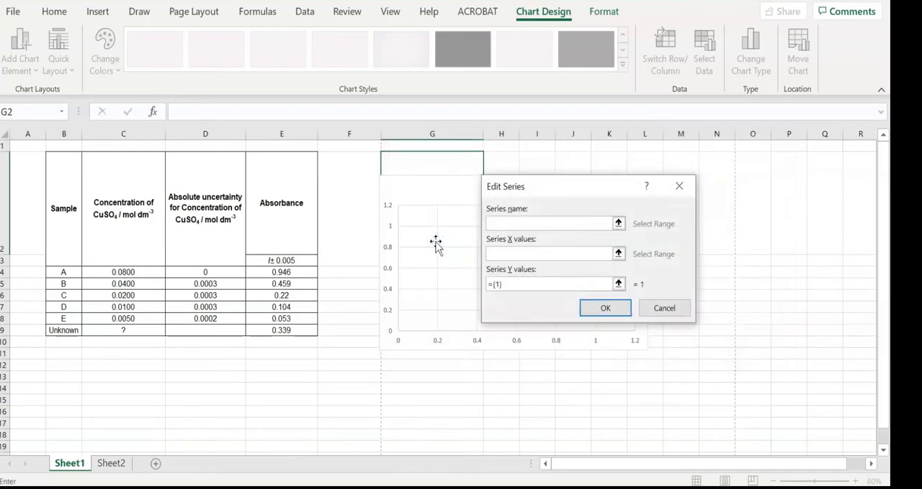
left_click(513, 257)
left_click(514, 227)
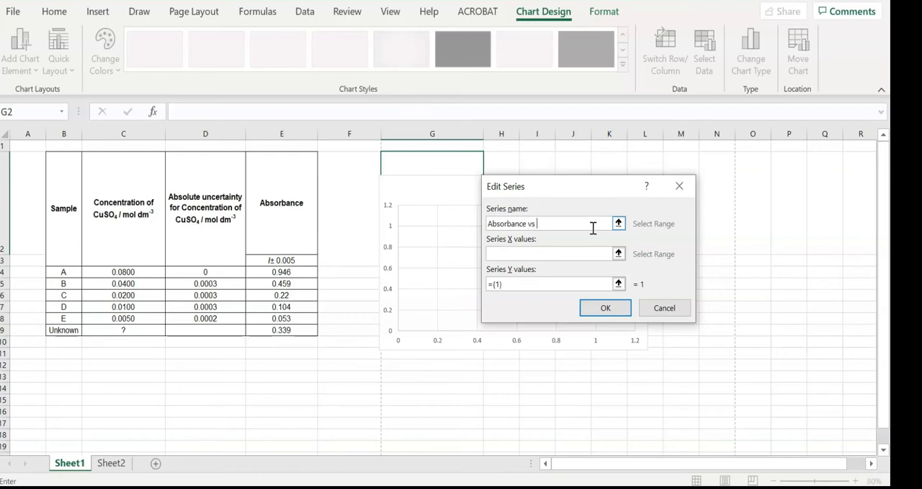
Set the series X values to the concentrations of samples A to E in Sheet1 cells C4:C8
left_click(619, 253)
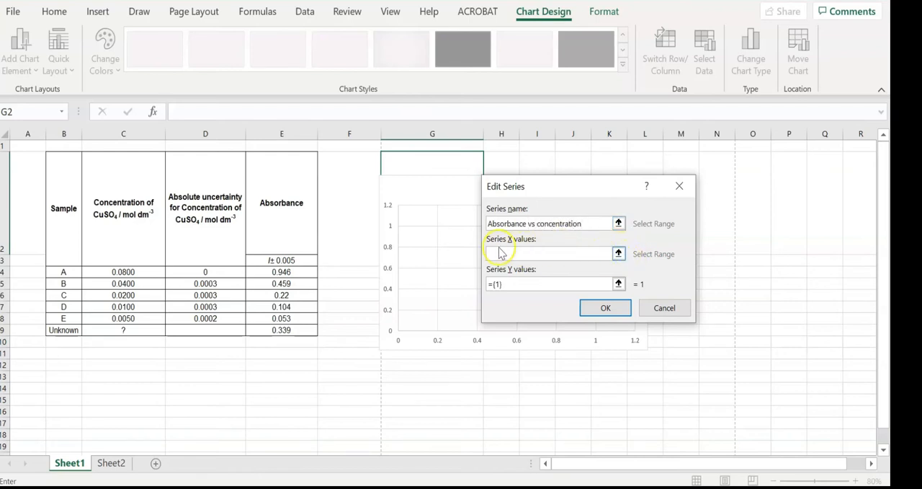
left_click(619, 253)
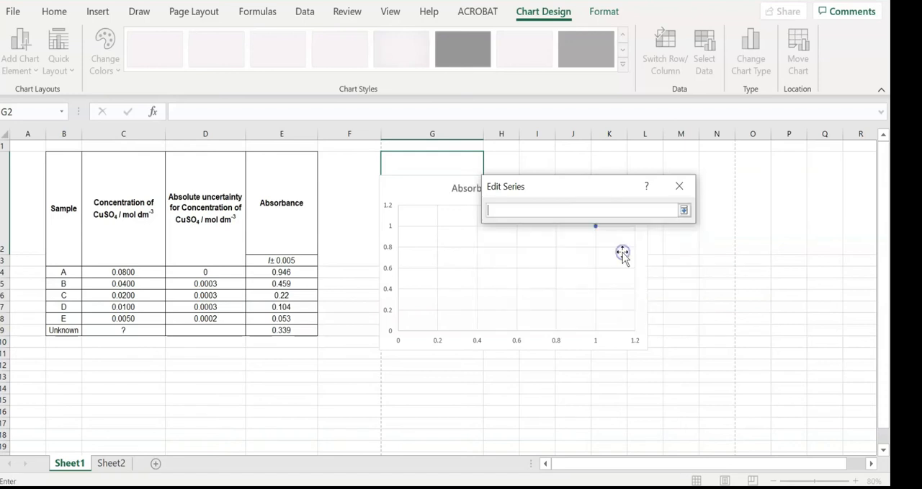
left_click_drag(150, 268, 150, 317)
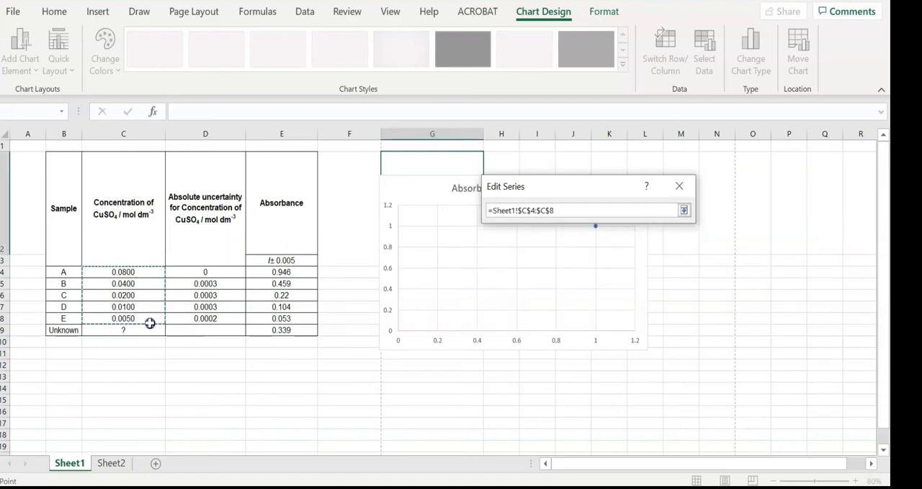
left_click(684, 209)
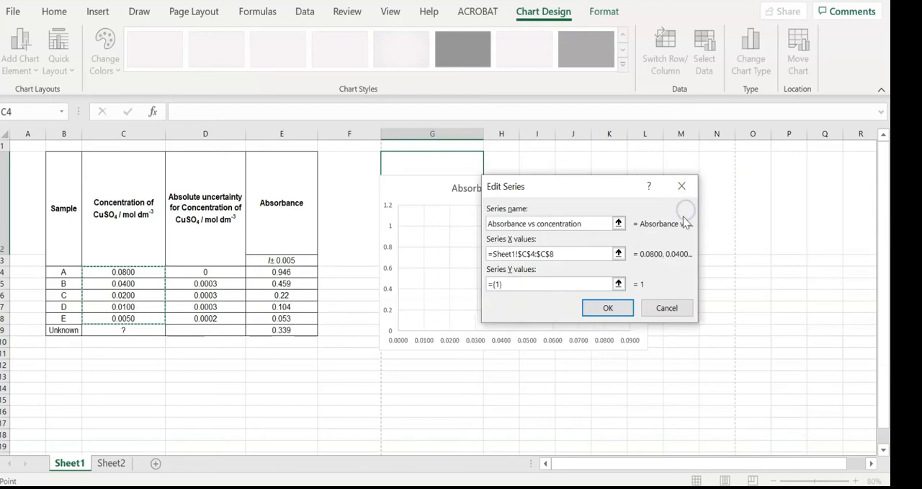
Set the series Y values to the absorbances in Sheet1 cells E4:E8 and confirm the chart's data source
left_click(618, 284)
left_click(268, 272)
left_click_drag(268, 271, 276, 323)
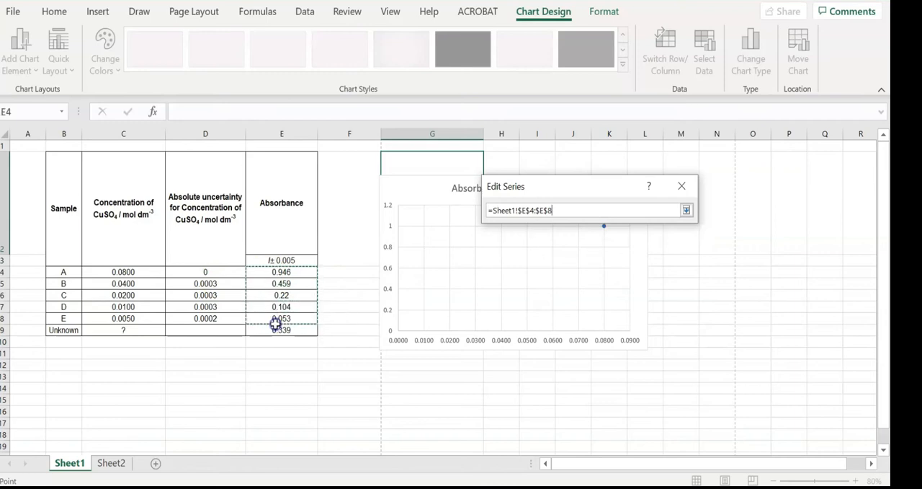
left_click(686, 211)
left_click(610, 307)
left_click(701, 353)
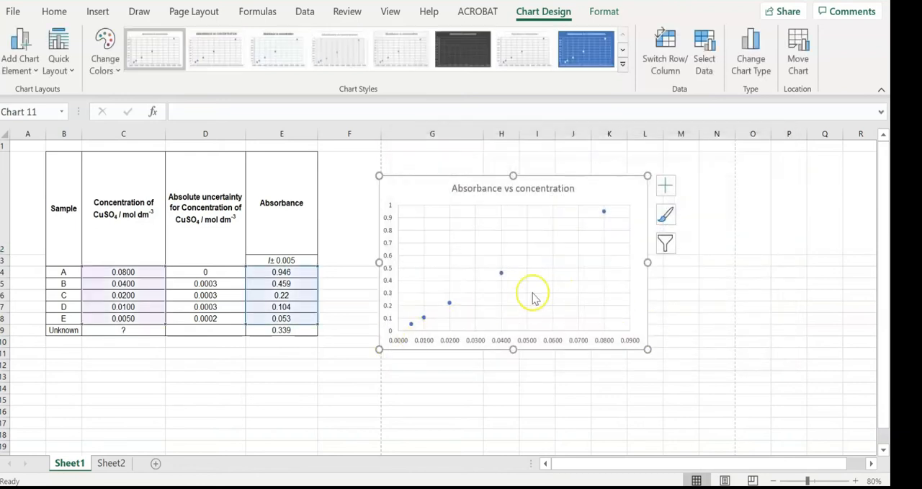
left_click(496, 188)
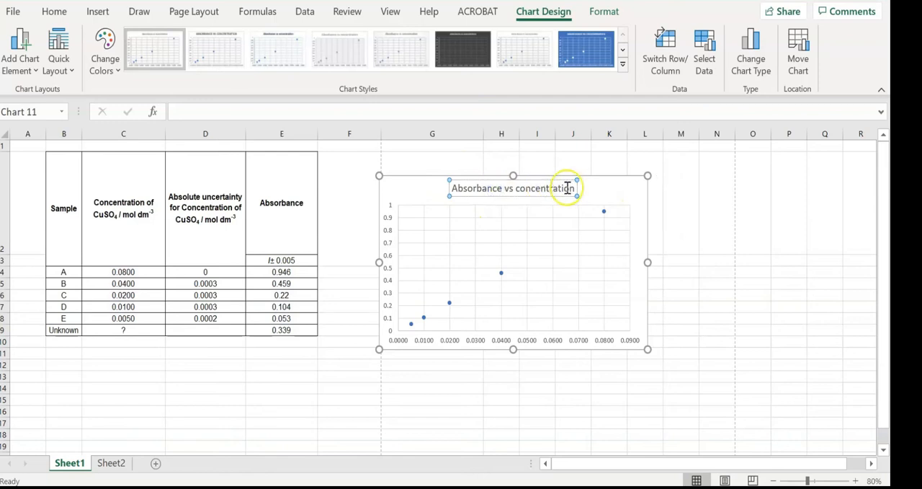
left_click(531, 189)
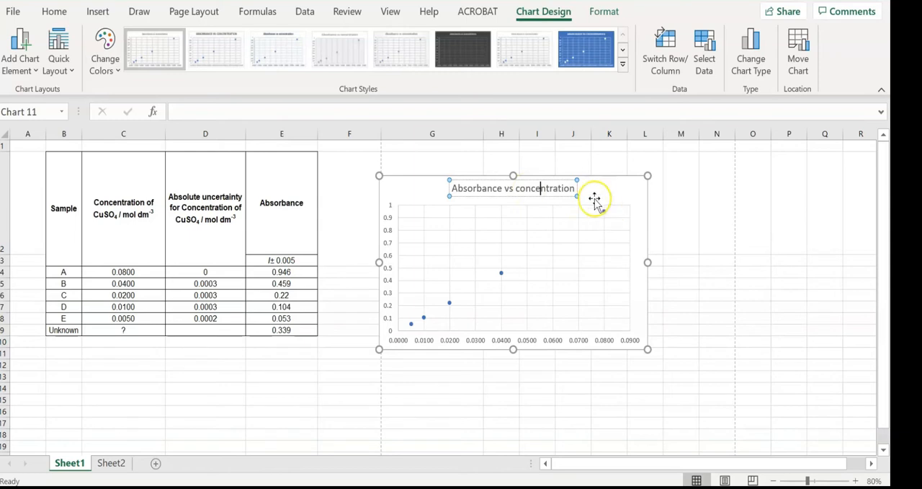
left_click(574, 188)
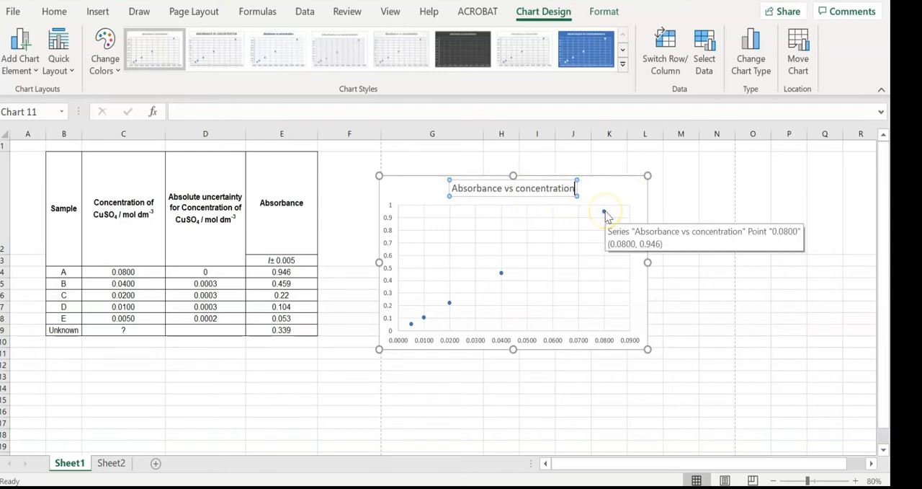
Add a linear trendline to the plotted absorbance data points
left_click(605, 213)
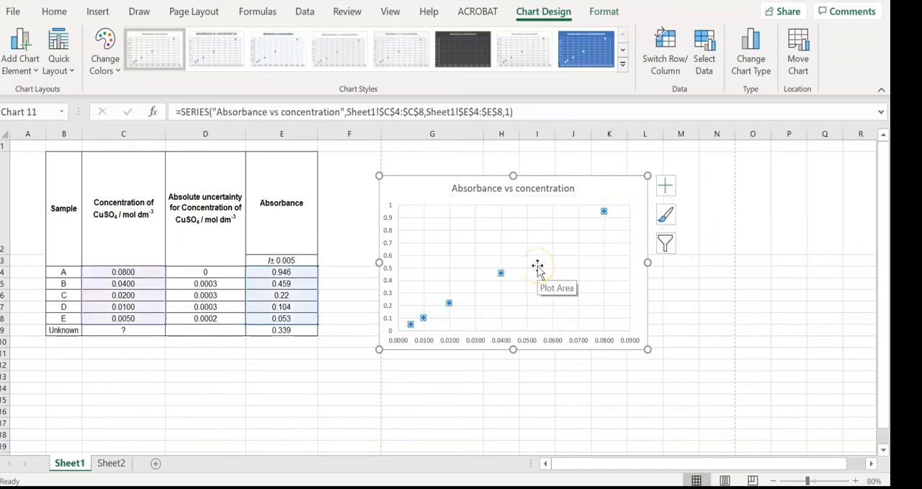
right_click(604, 211)
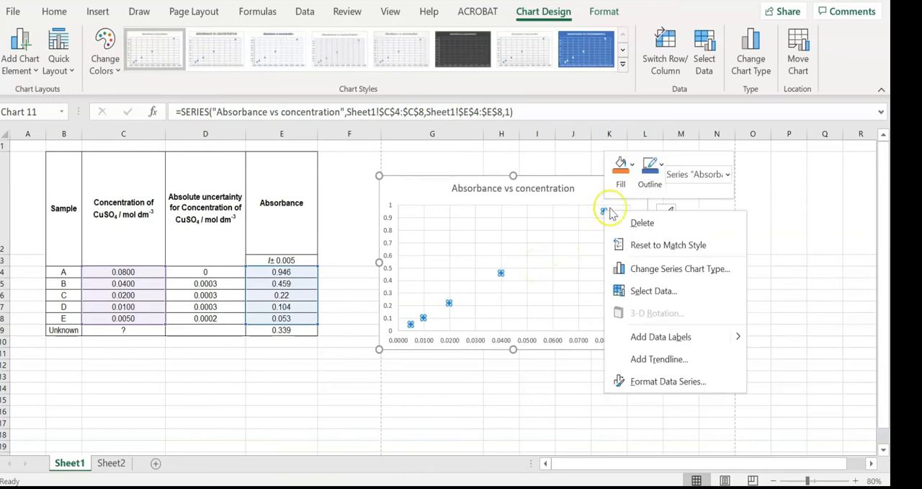
left_click(663, 288)
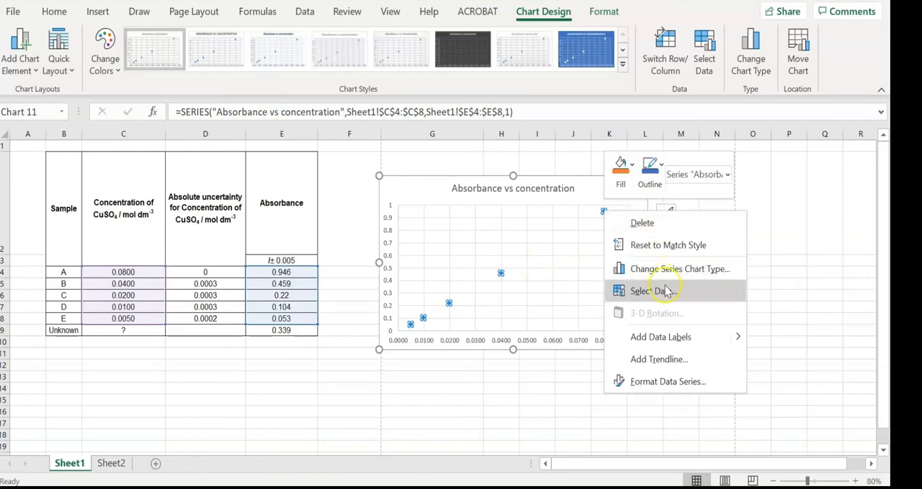
left_click(691, 367)
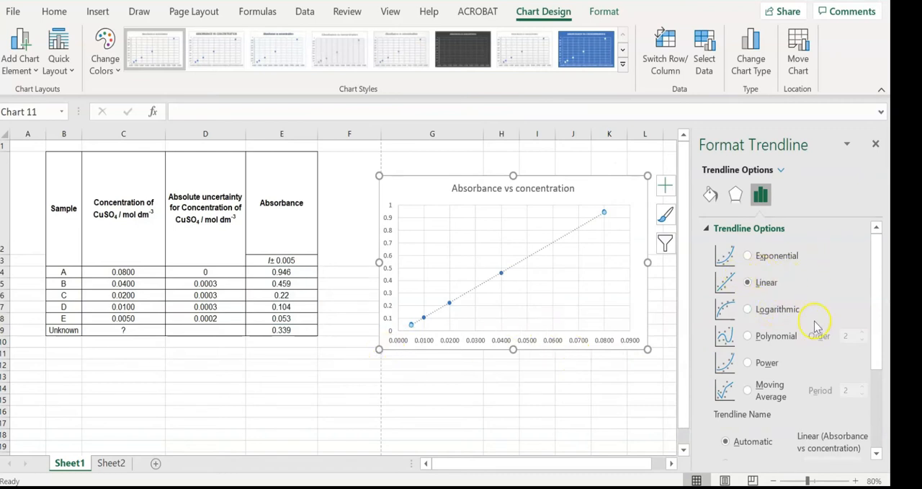
Set the trendline intercept to 0.0 and display its equation and R-squared value on the chart
scroll(817, 326, "down", 5)
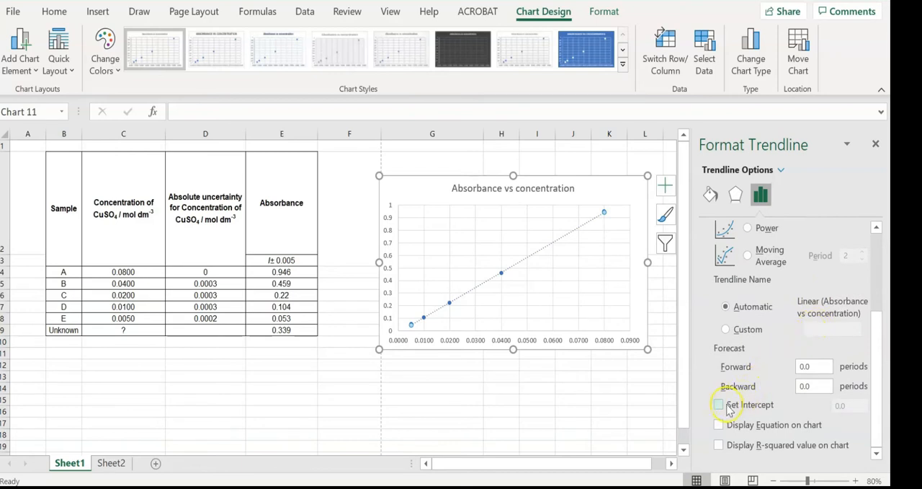
left_click(721, 406)
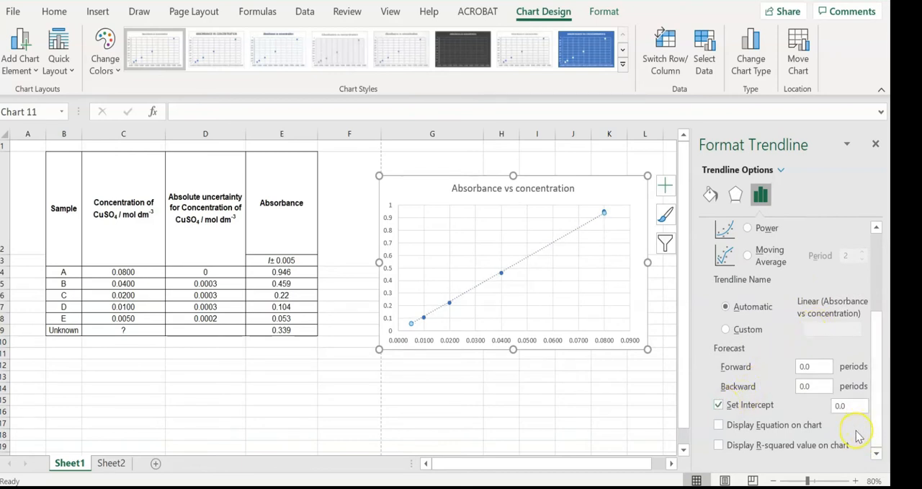
left_click(810, 427)
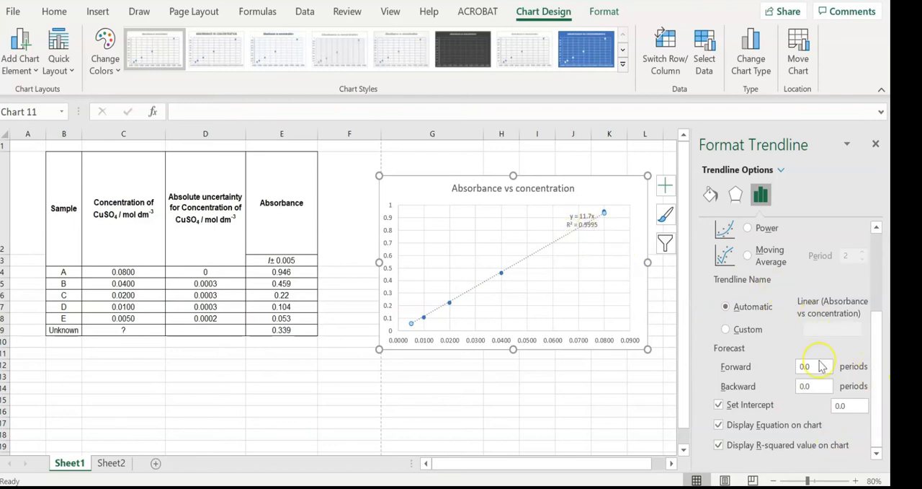
Move the equation and R-squared label clear of the trendline, close the formatting options and deselect the chart
left_click(567, 219)
left_click_drag(563, 218, 562, 218)
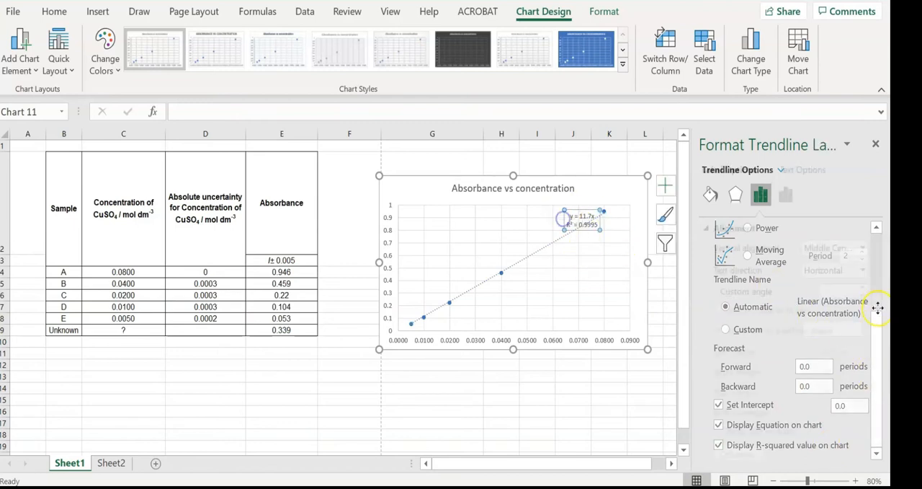
left_click(874, 144)
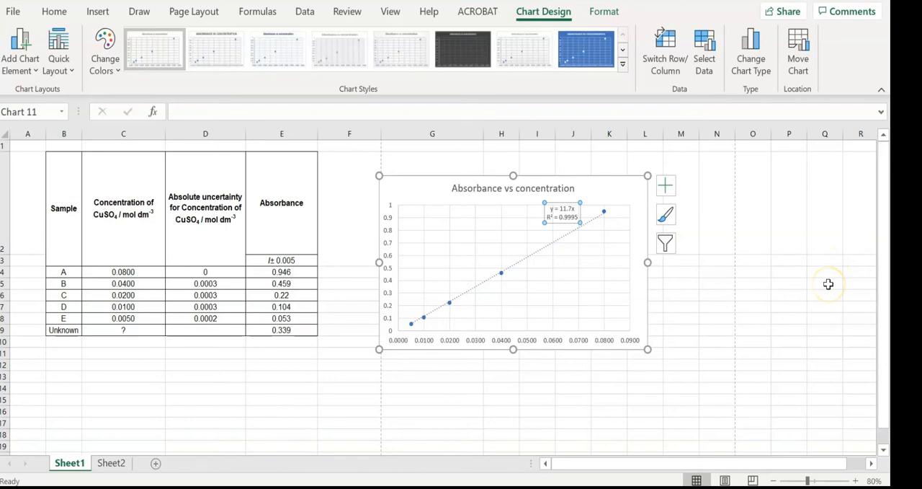
left_click(763, 318)
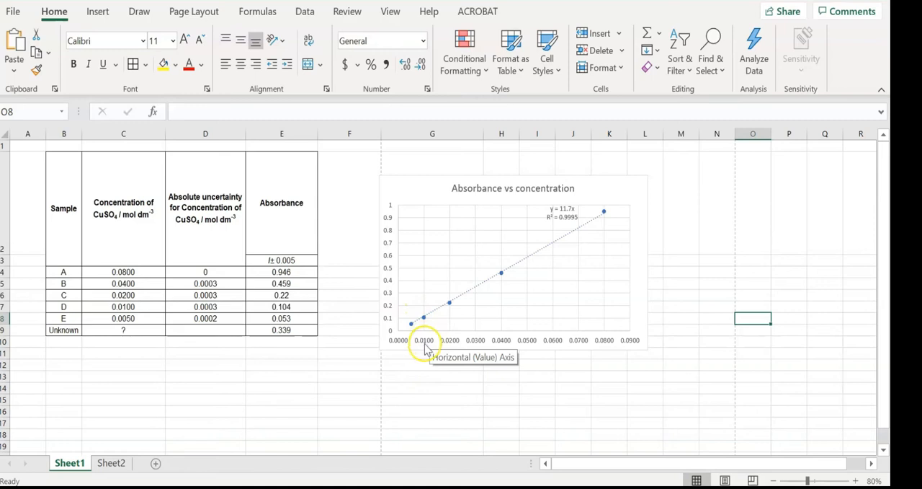
Add a primary horizontal axis title to the absorbance versus concentration chart
left_click(385, 288)
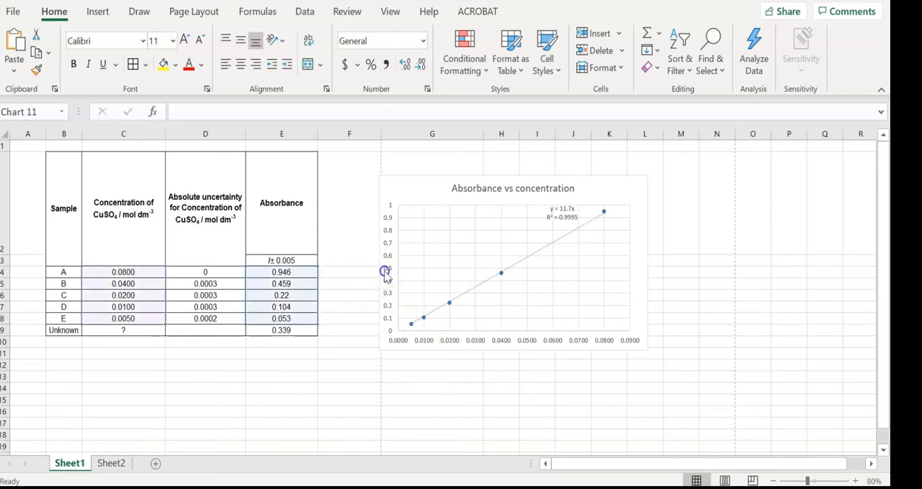
left_click(412, 180)
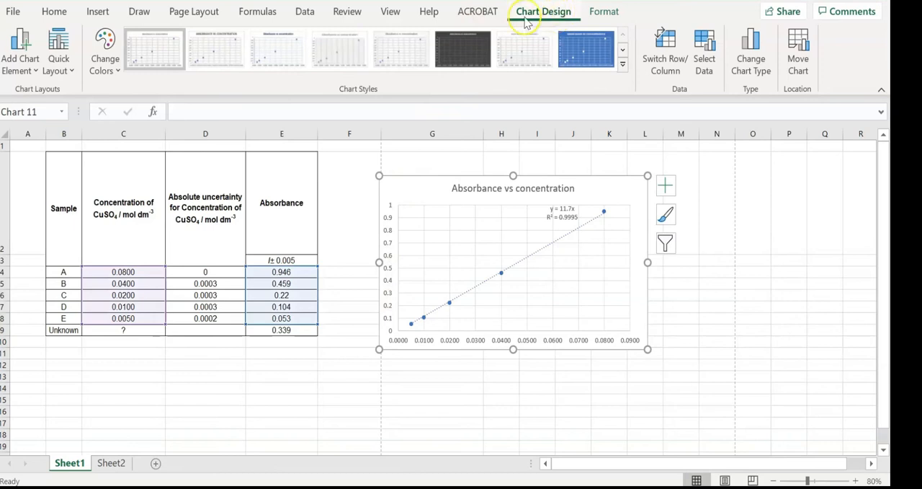
left_click(10, 75)
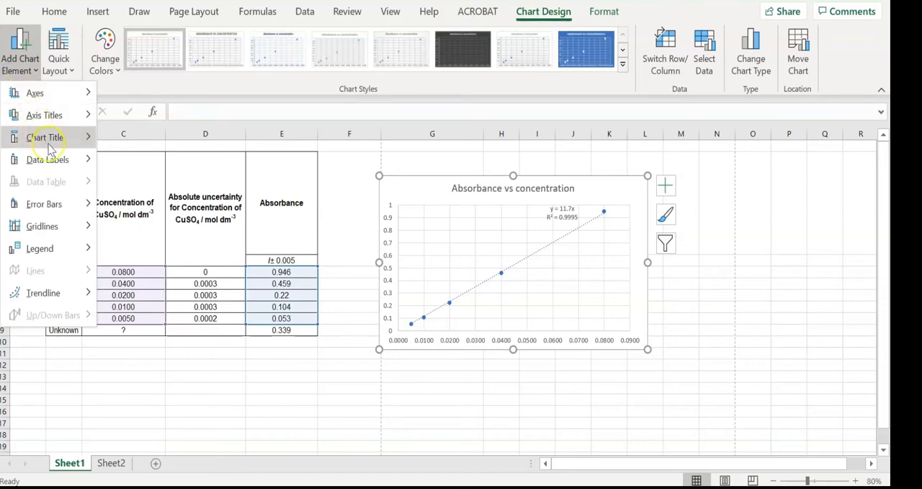
mouse_move(57, 141)
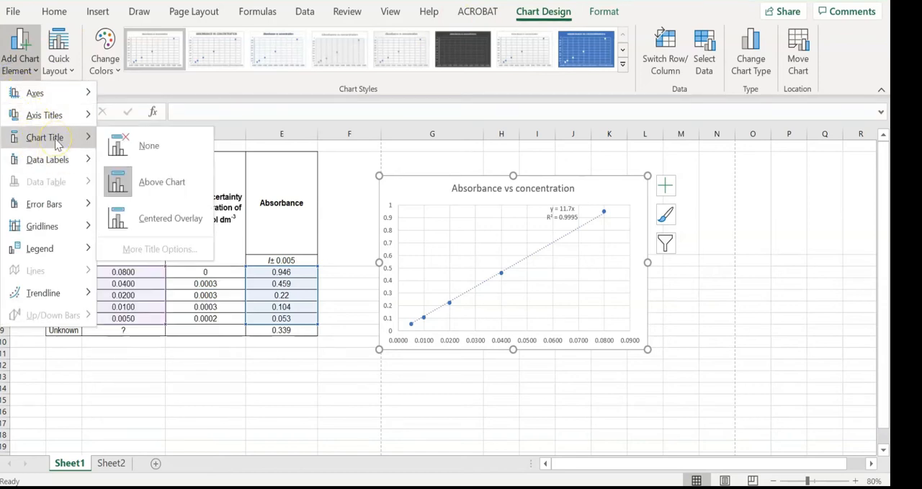
mouse_move(61, 157)
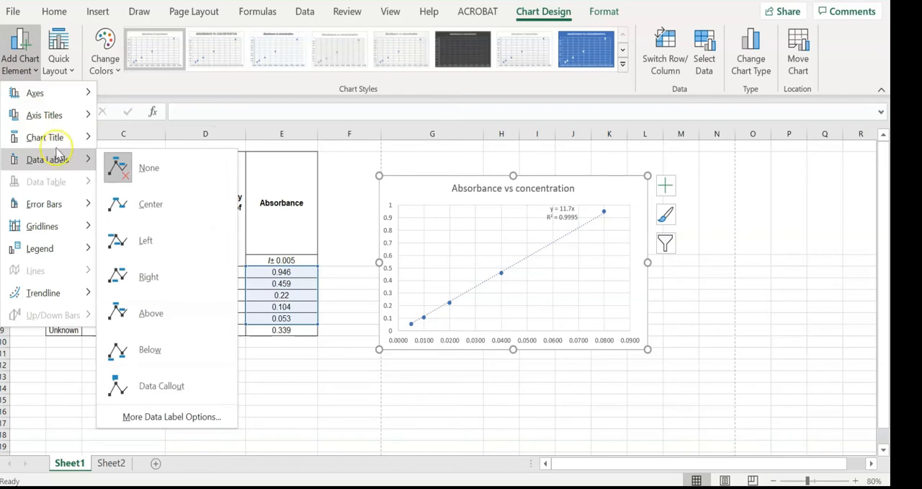
mouse_move(52, 123)
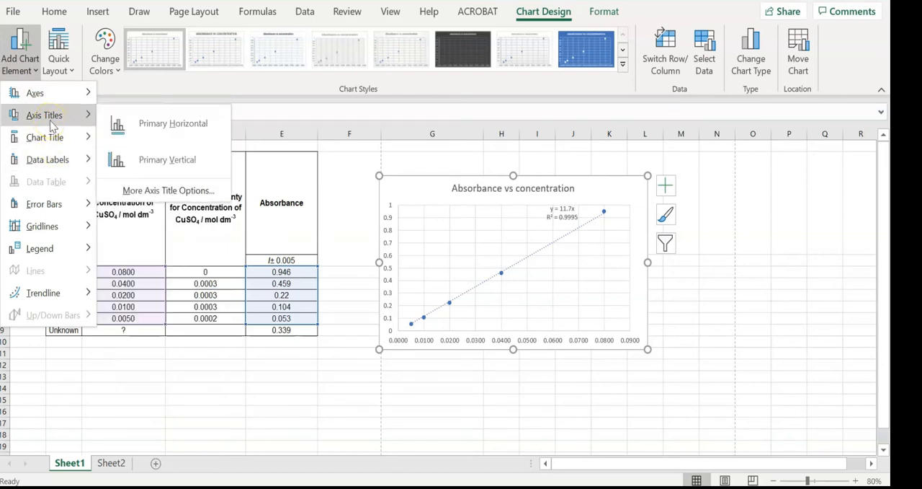
left_click(135, 129)
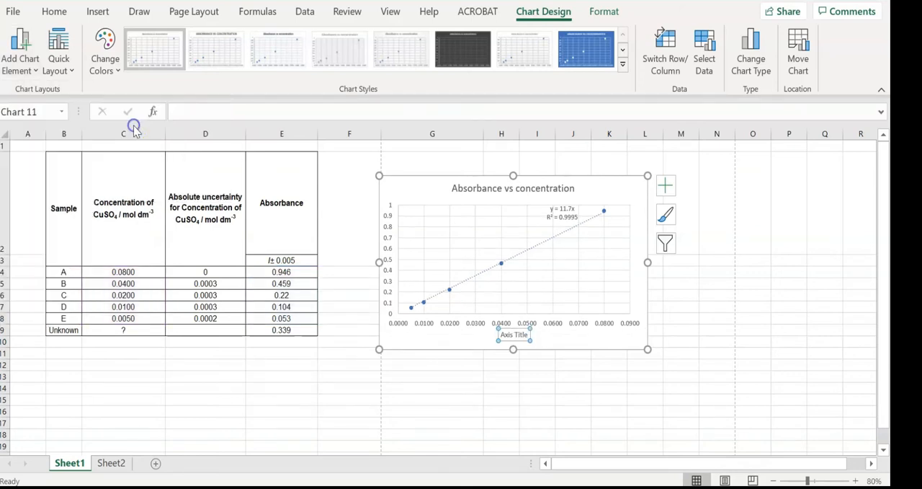
Replace the horizontal axis title's placeholder text with "Concentration of copper(II) solution / mol dm-3"
left_click(528, 335)
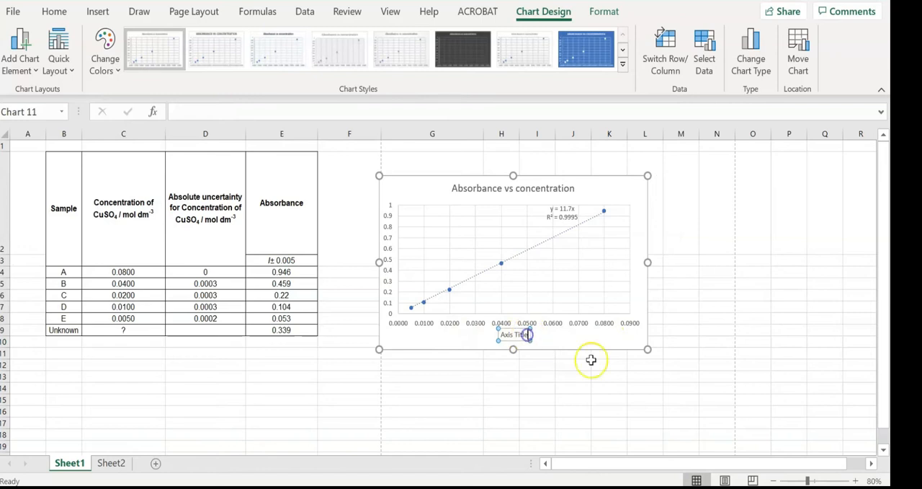
key("BackSpace")
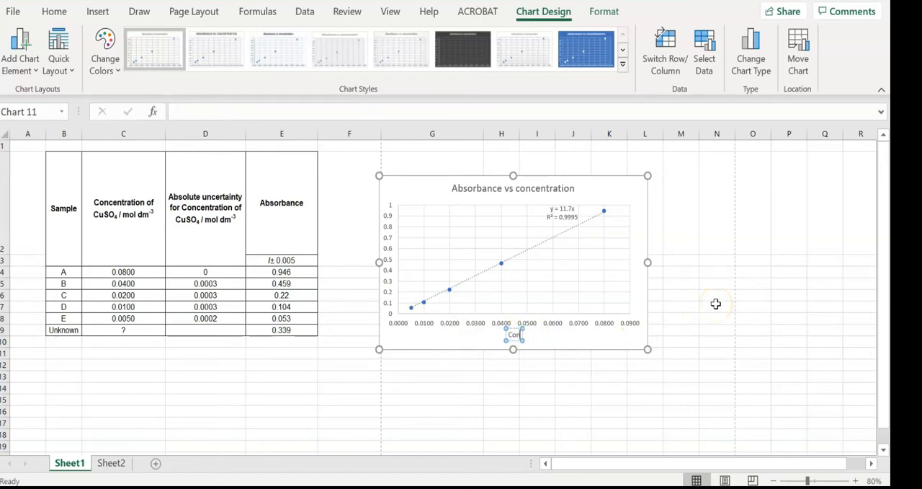
type("Concentration of co")
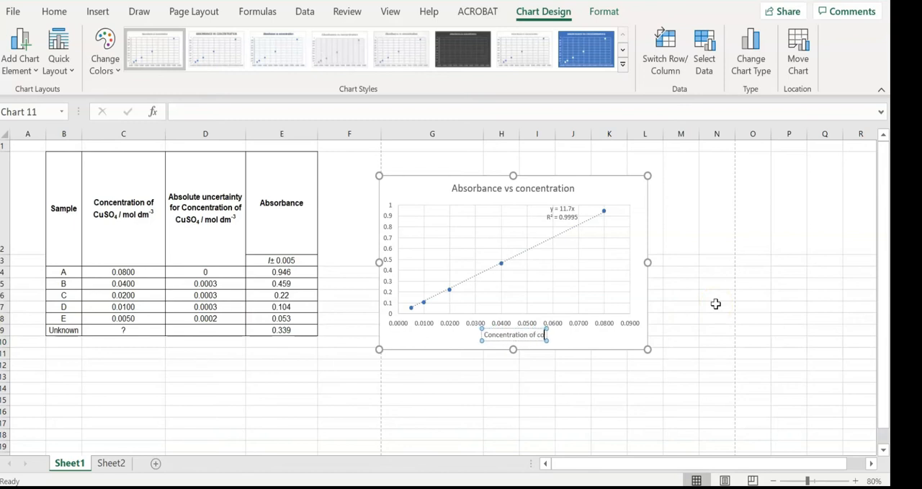
type("pper(II) so")
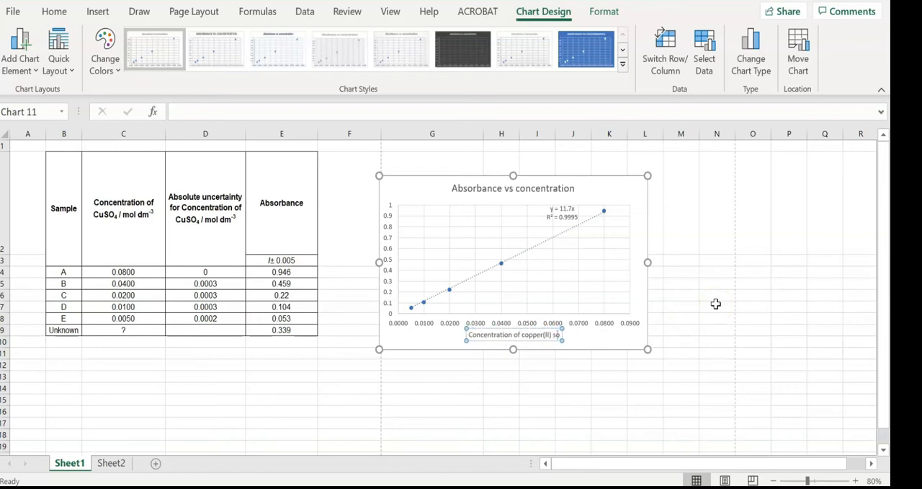
type("lution")
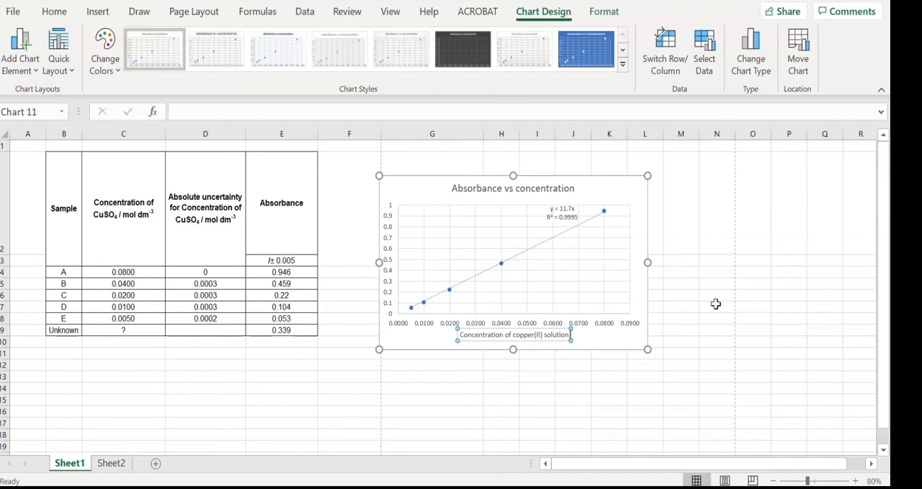
type(" / mol dm-3")
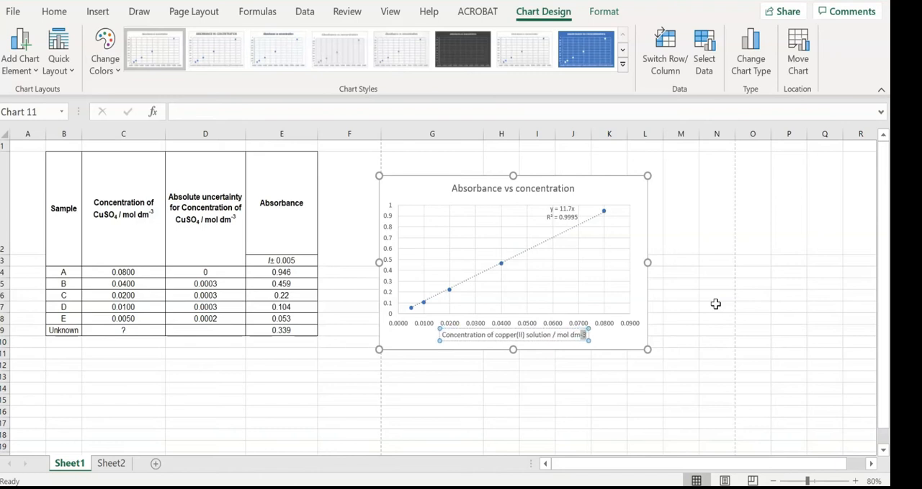
Format the "-3" in the horizontal axis title as superscript and deselect the title
left_click(62, 10)
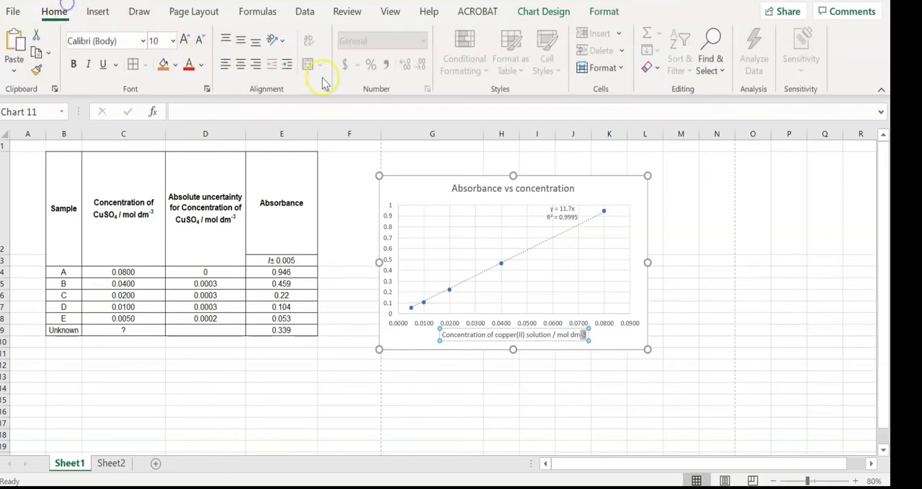
right_click(585, 335)
left_click(612, 228)
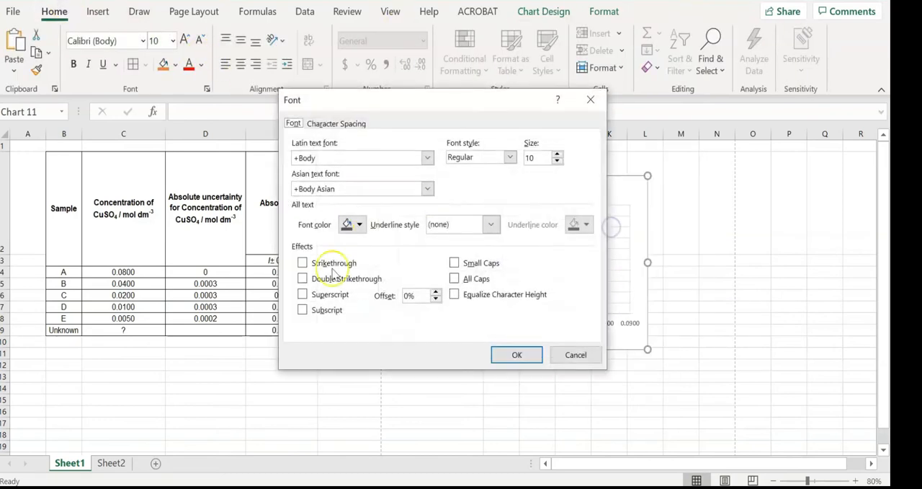
left_click(331, 295)
left_click(517, 354)
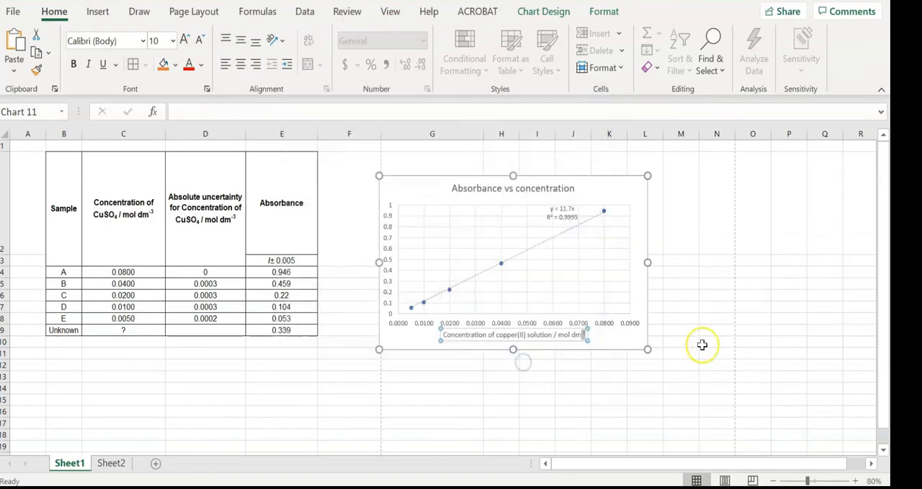
left_click(716, 341)
Add a primary vertical axis title to the absorbance versus concentration chart
left_click(412, 231)
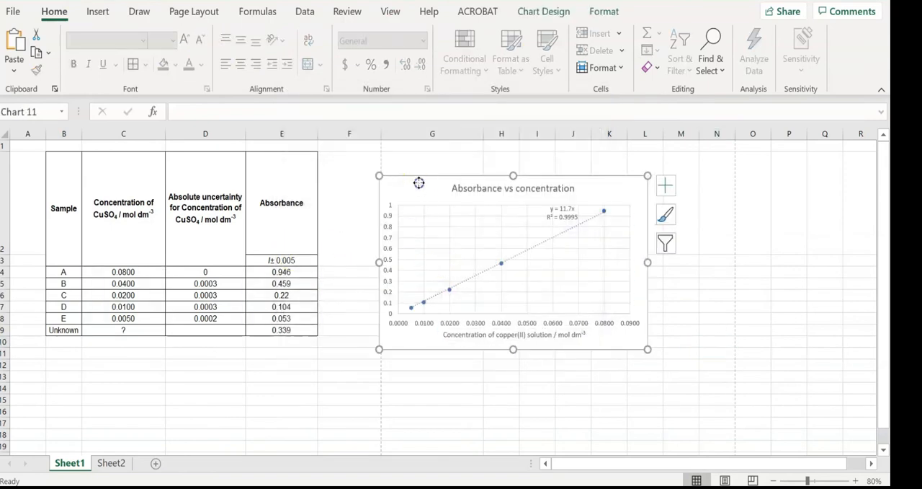
left_click(542, 14)
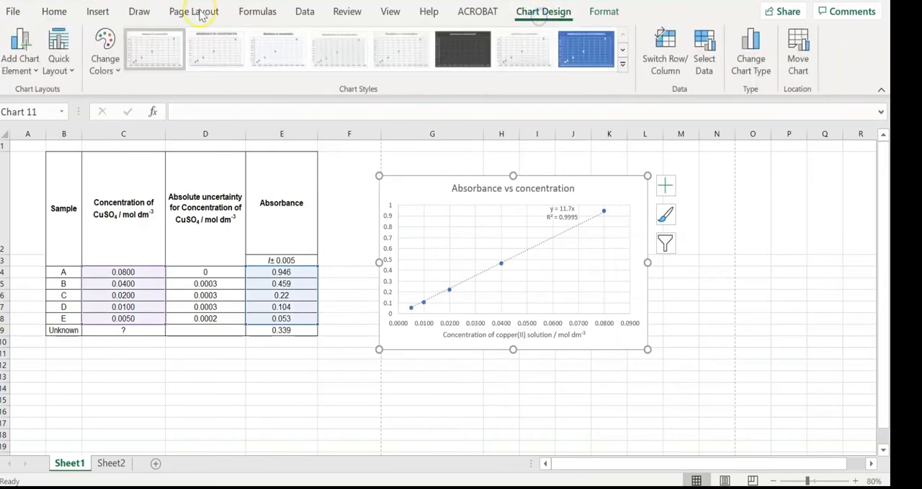
left_click(20, 52)
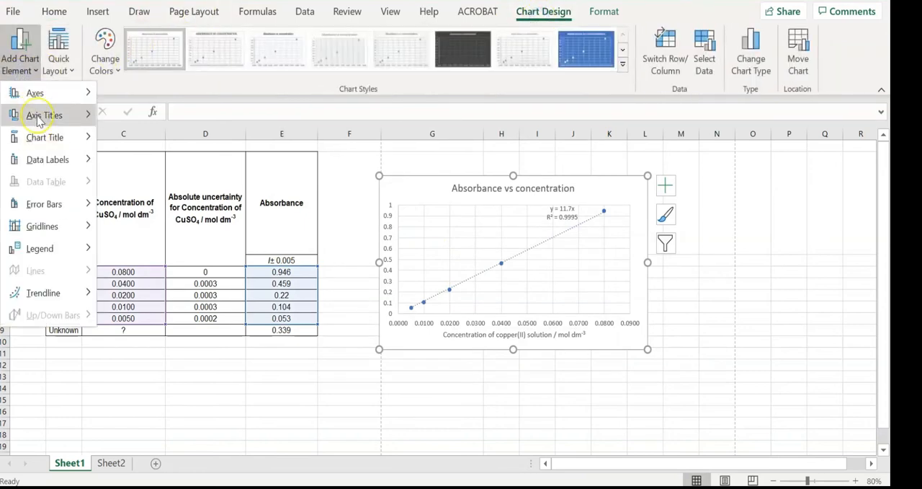
mouse_move(35, 115)
left_click(206, 151)
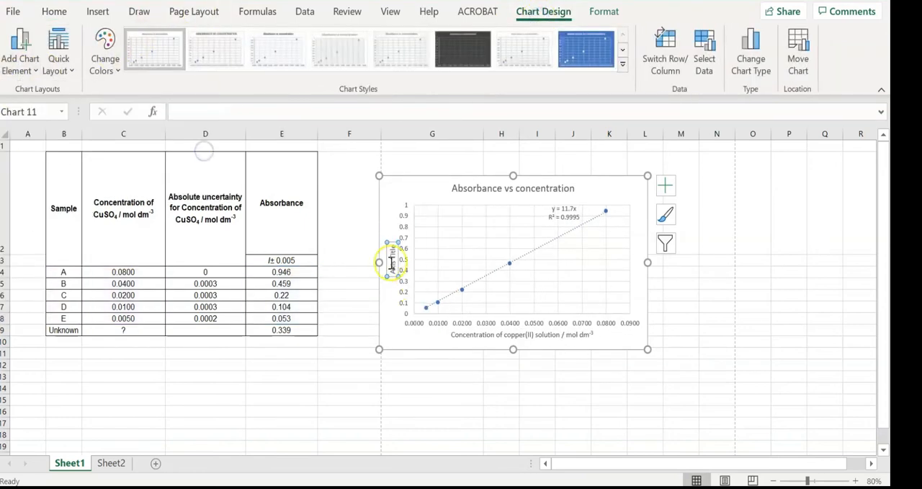
Replace the vertical axis title's placeholder text with "Absorbance" and deselect the chart
key("BackSpace")
key("BackSpace")
key("BackSpace")
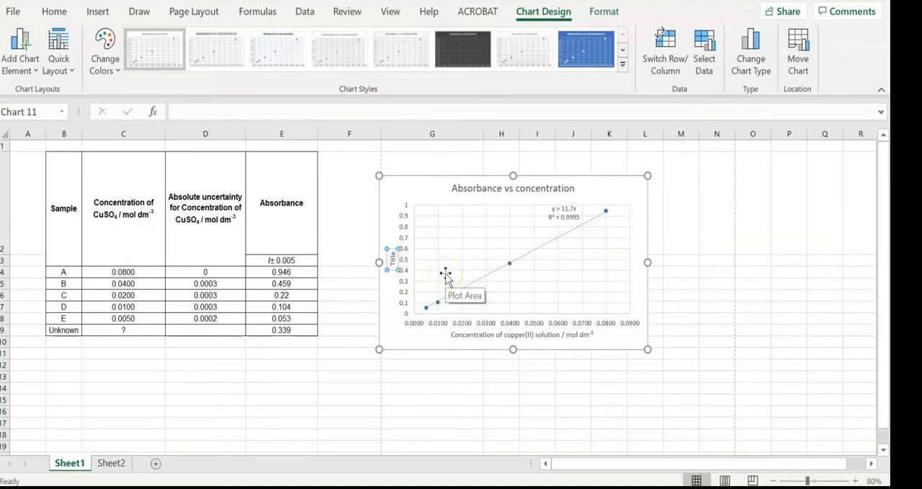
key("BackSpace")
key("BackSpace")
key("BackSpace")
key("BackSpace")
key("BackSpace")
type("Absorbance")
left_click(681, 319)
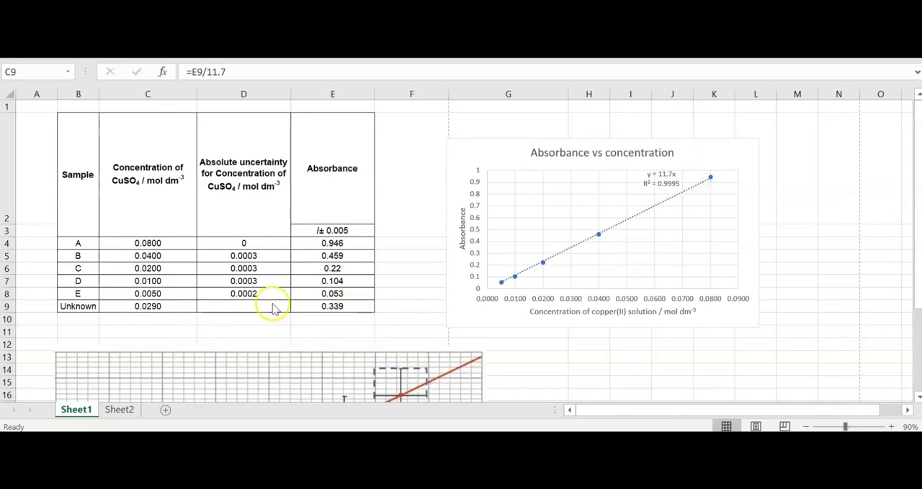
Examine the formula for the unknown sample's CuSO4 concentration in cell C9
left_click(171, 306)
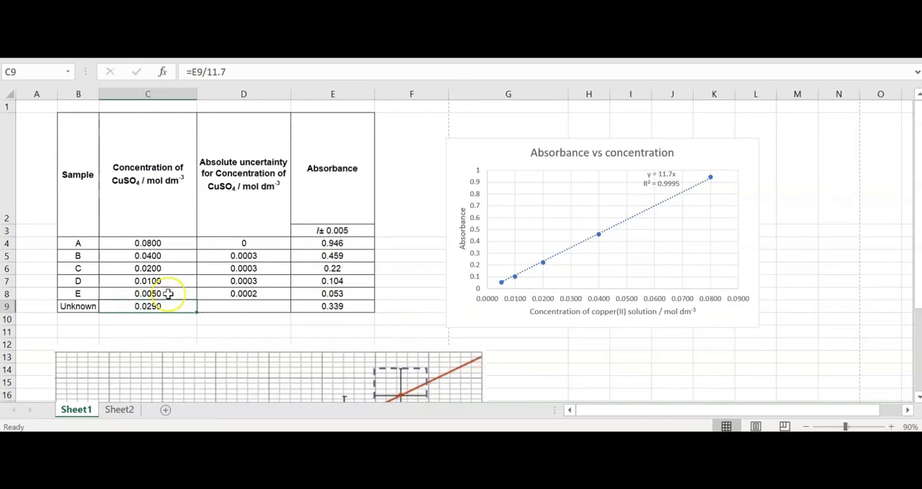
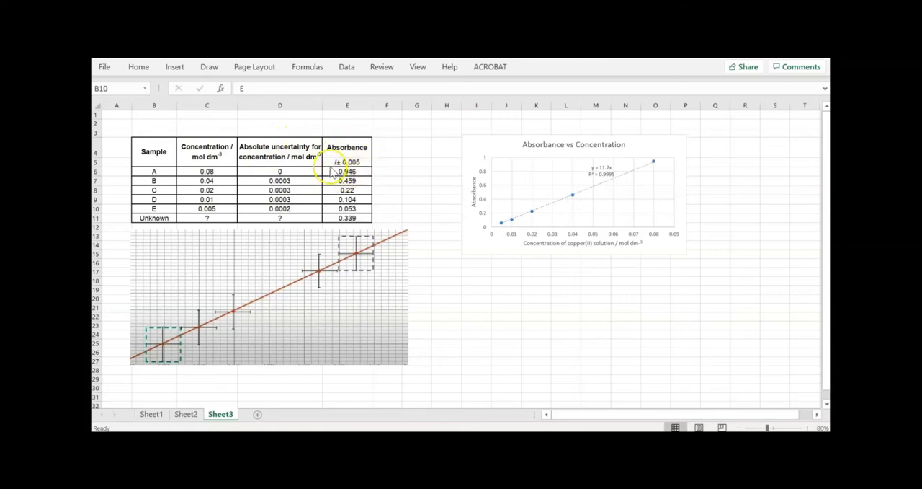
Examine the absorbance uncertainty in E5 and the entries for samples A, B and E in the data table
left_click(347, 162)
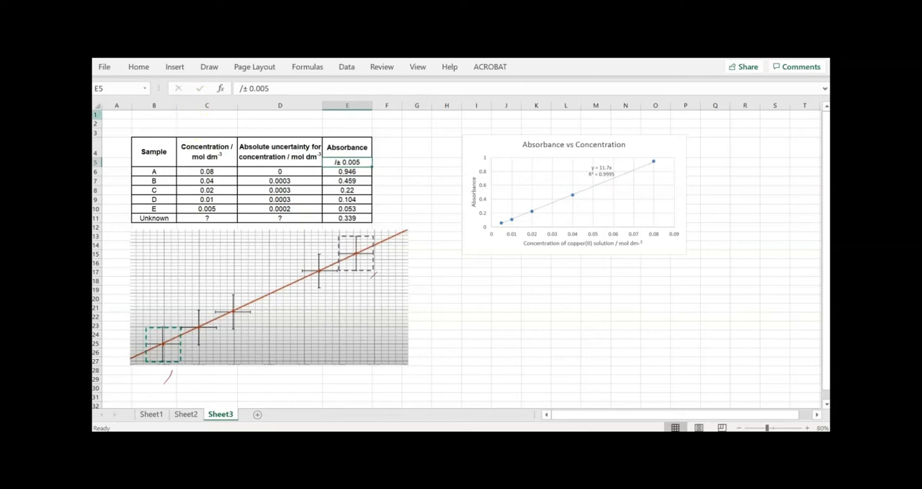
left_click(137, 171)
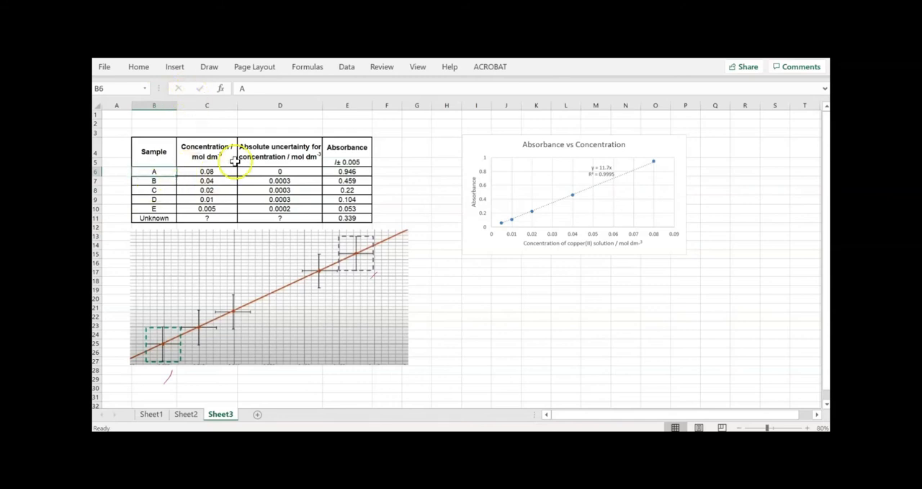
left_click(269, 171)
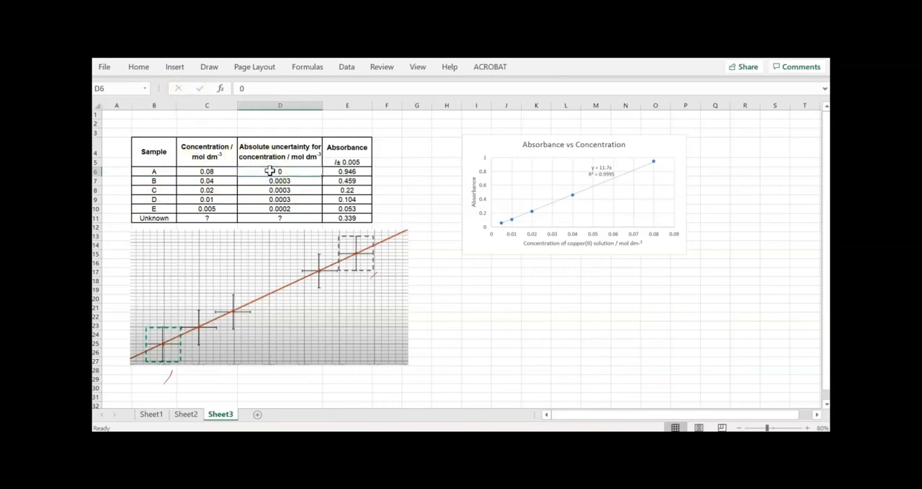
left_click(226, 185)
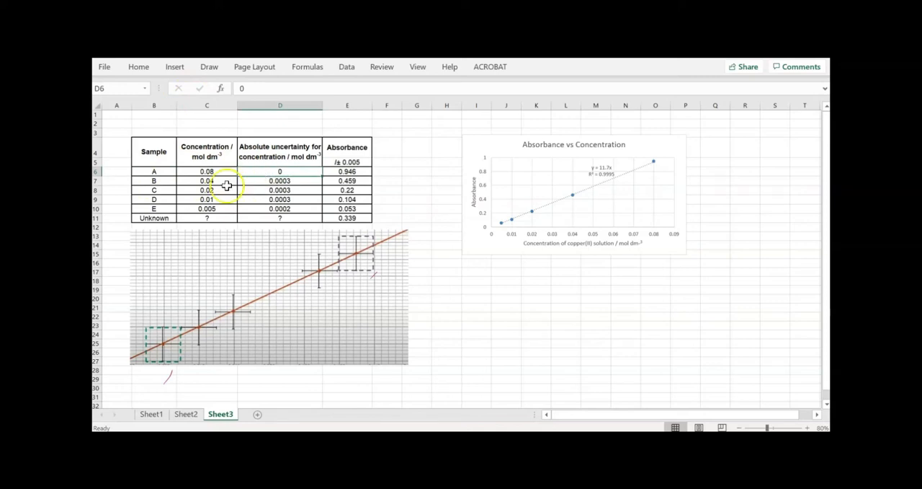
left_click(154, 180)
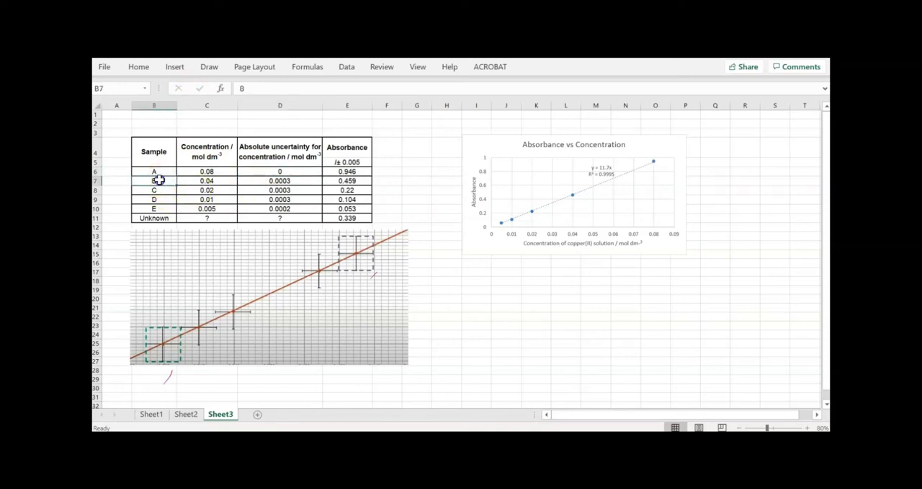
left_click(172, 209)
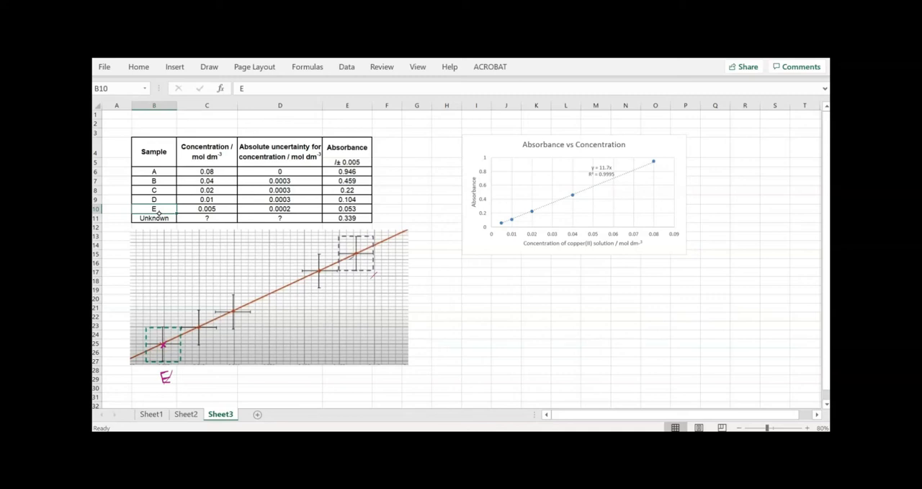
Handwrite the label B under the uppermost plotted point and the coordinates (0.005, 0.053) beside the label E under the lowest point
left_click_drag(350, 282, 350, 293)
mouse_move(156, 205)
left_mouse_down()
mouse_move(196, 207)
mouse_move(145, 207)
left_mouse_up()
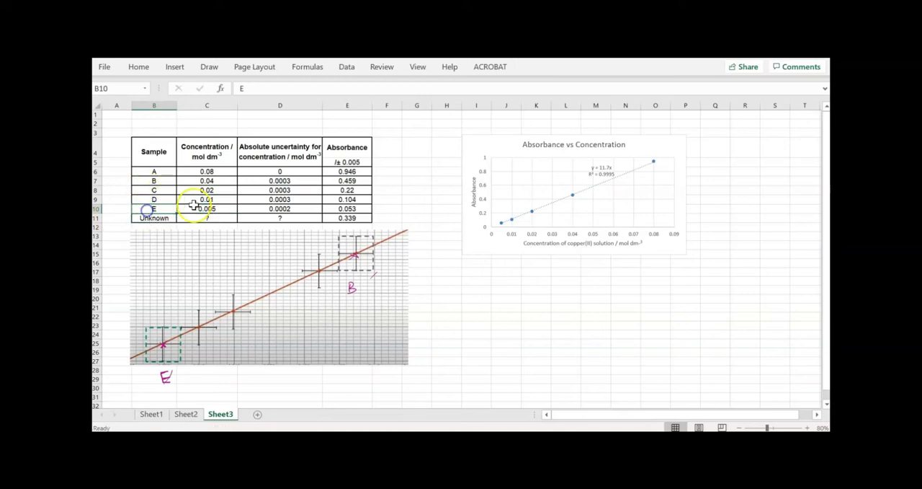
left_click(196, 207)
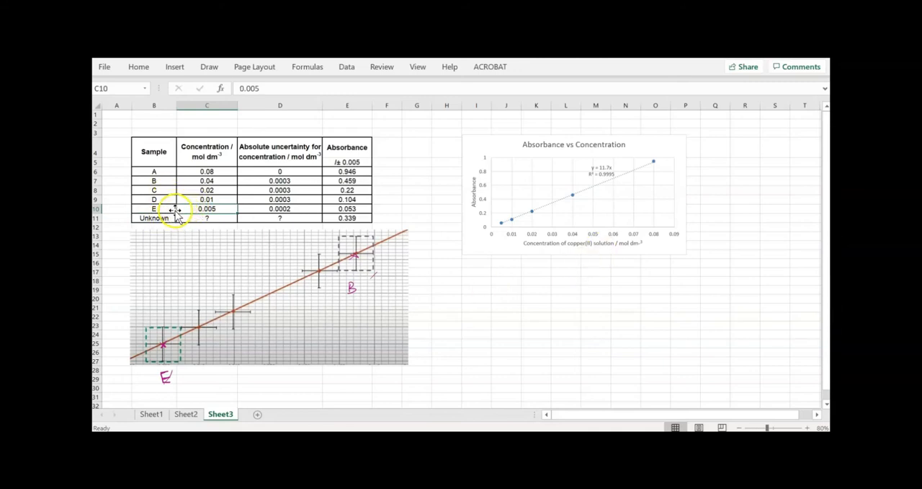
mouse_move(188, 369)
left_mouse_down()
mouse_move(187, 382)
mouse_move(196, 371)
mouse_move(213, 376)
left_mouse_up()
left_click(204, 376)
left_click_drag(221, 370, 236, 380)
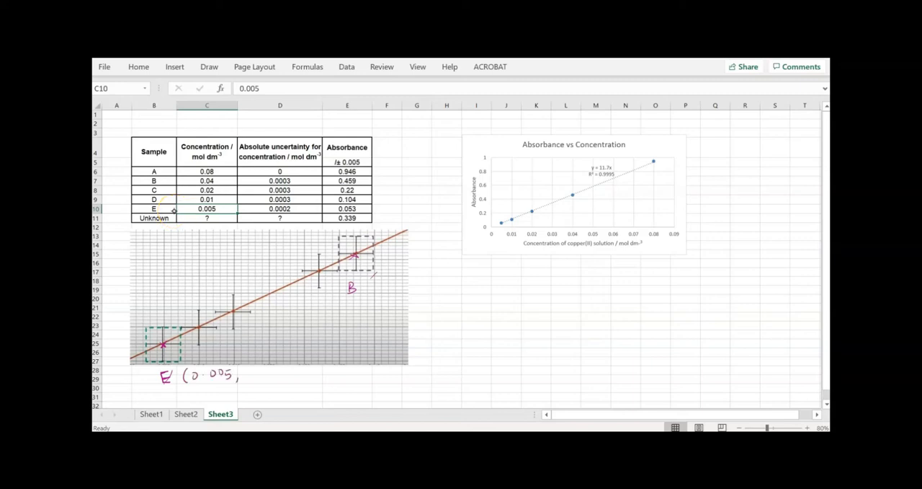
left_click(364, 208)
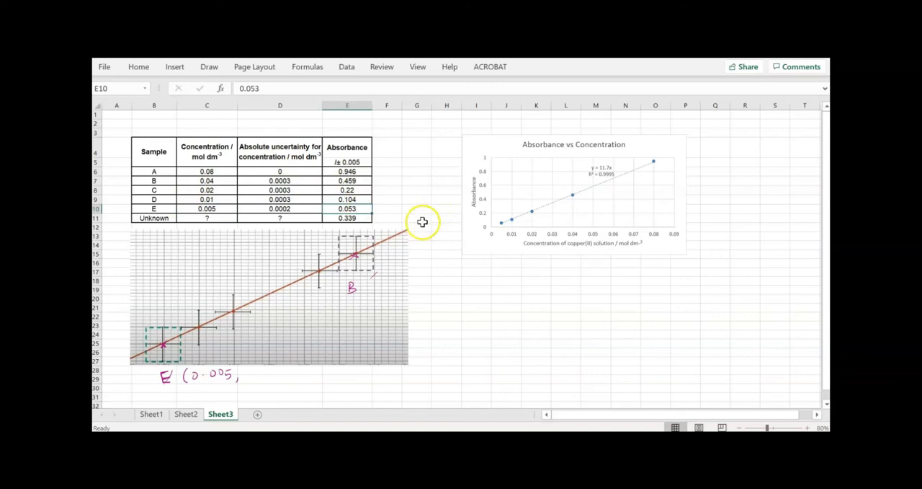
left_click_drag(248, 371, 279, 381)
left_click(255, 378)
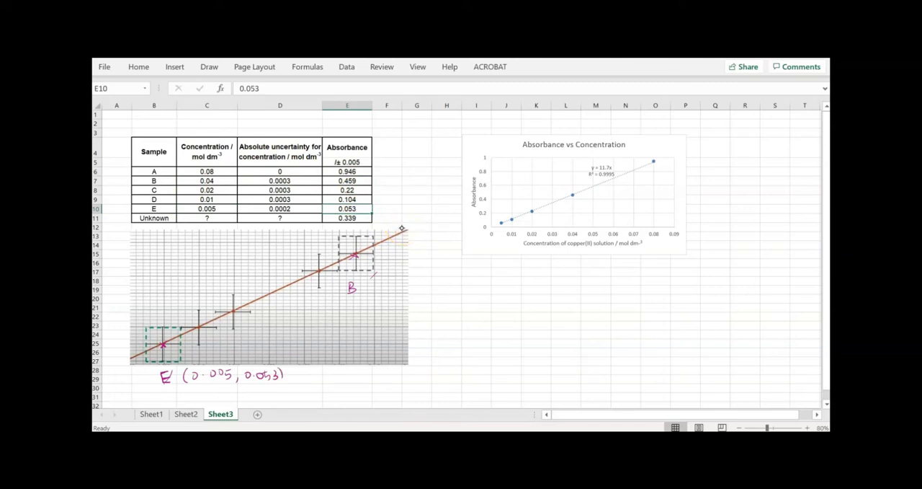
Handwrite (0.04, 0.459) below label B and draw the minimum-slope line from E's upper-left error-box corner to B's lower-right one
mouse_move(344, 304)
left_mouse_down()
mouse_move(344, 315)
mouse_move(371, 303)
mouse_move(383, 308)
left_mouse_up()
left_click(364, 311)
mouse_move(380, 301)
left_mouse_down()
mouse_move(380, 315)
mouse_move(396, 305)
mouse_move(433, 311)
left_mouse_up()
left_click(406, 310)
left_click_drag(439, 295, 441, 311)
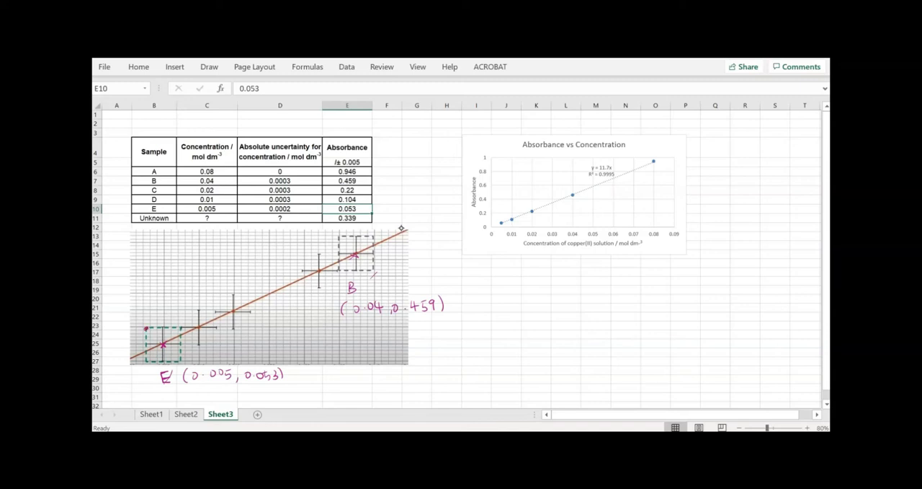
left_click_drag(147, 327, 372, 272)
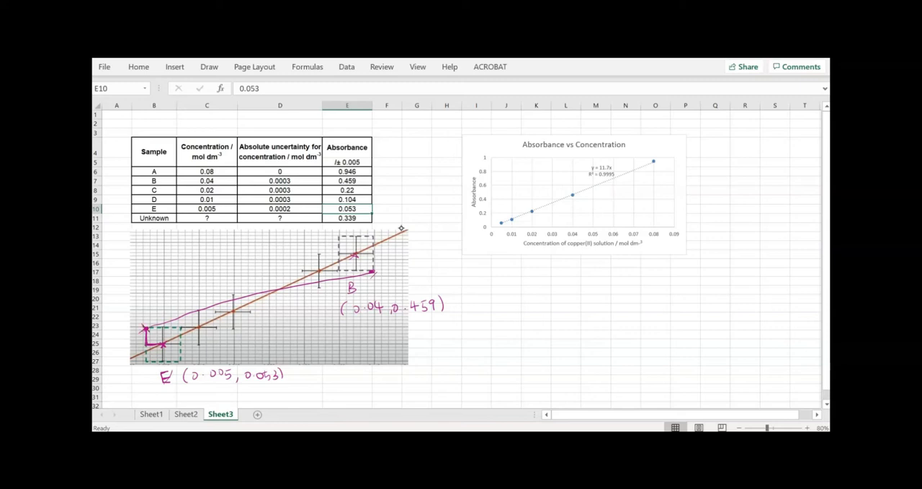
type("44444")
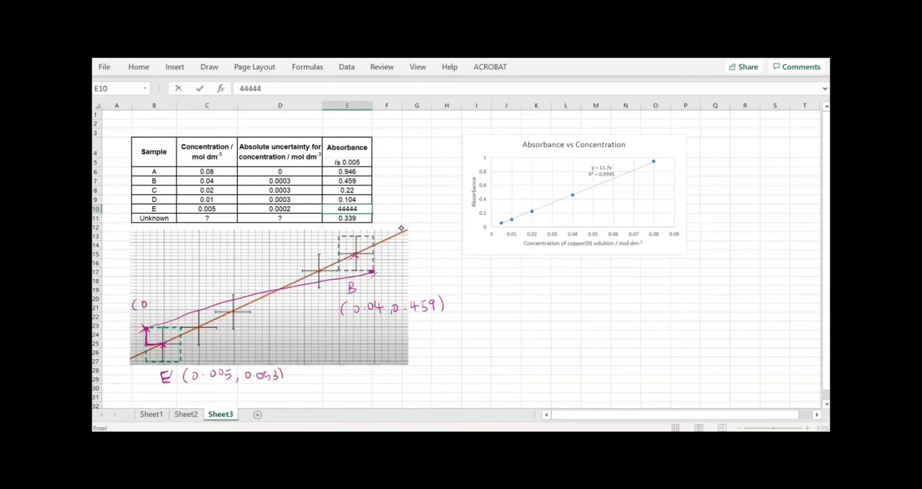
type("4444444444444444444444444444444444444444444444444444444444444444")
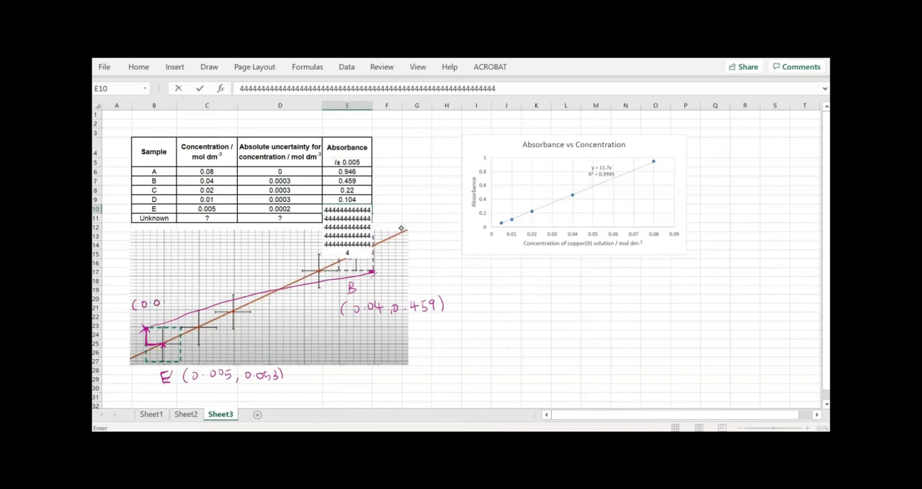
left_click(471, 255)
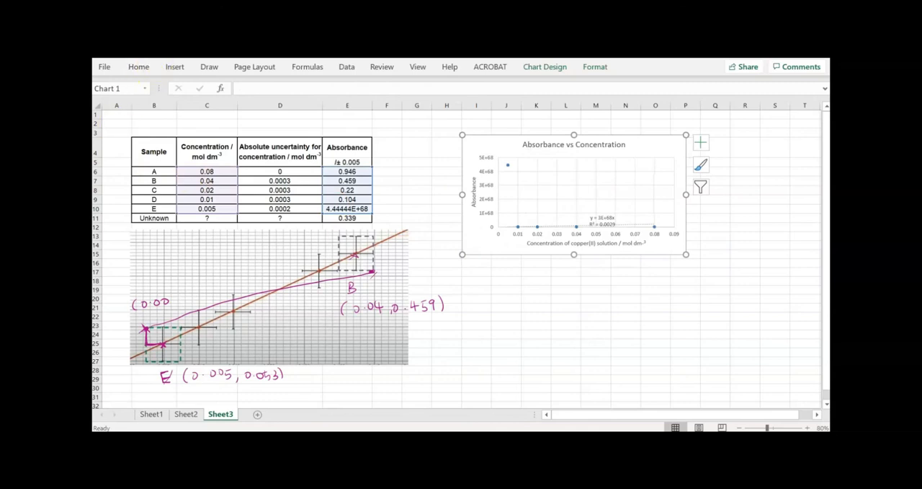
key("ctrl+z")
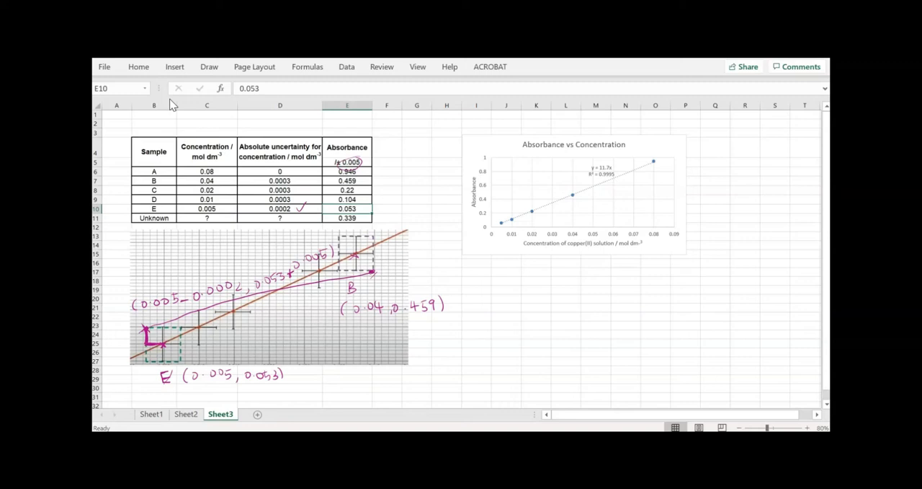
Draw an arrow from B's lower-right error-box corner to the handwritten coordinates (0.04+0.0003, 0.459-0.005), discarding the stray entry in E10
left_click_drag(385, 272, 420, 270)
type("ii")
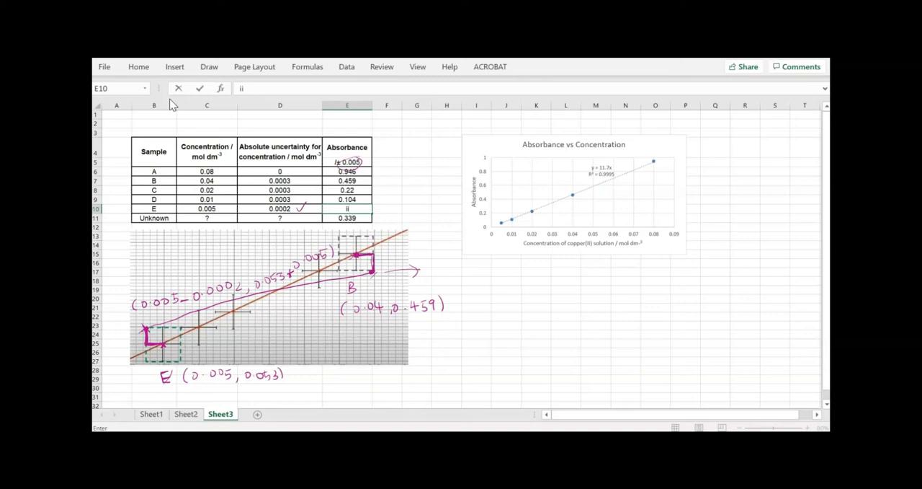
key("ctrl+z")
left_click(441, 172)
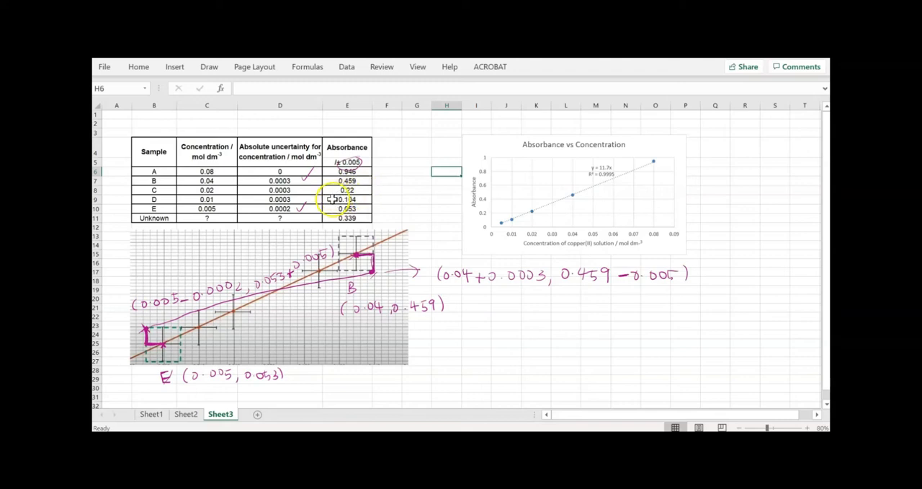
Enter the heading "min slope" in F3 and the column labels x and y in F4 and G4
left_click(396, 132)
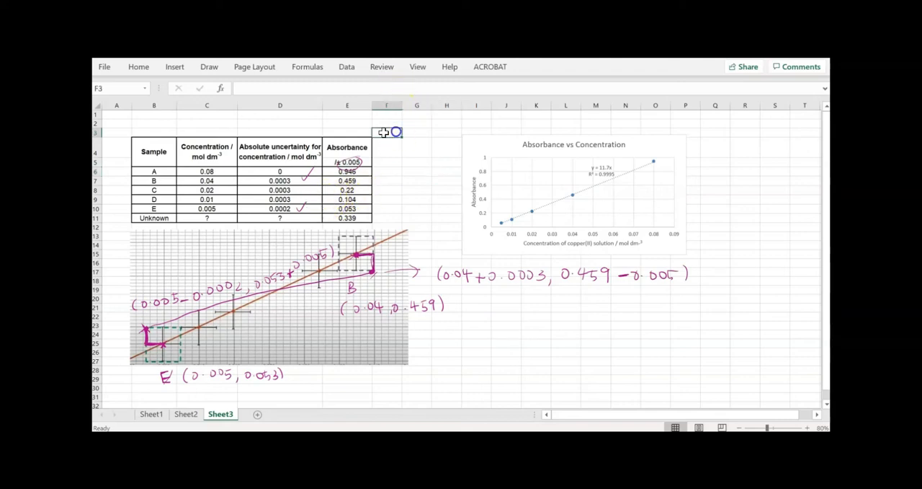
type("min slope")
key("Return")
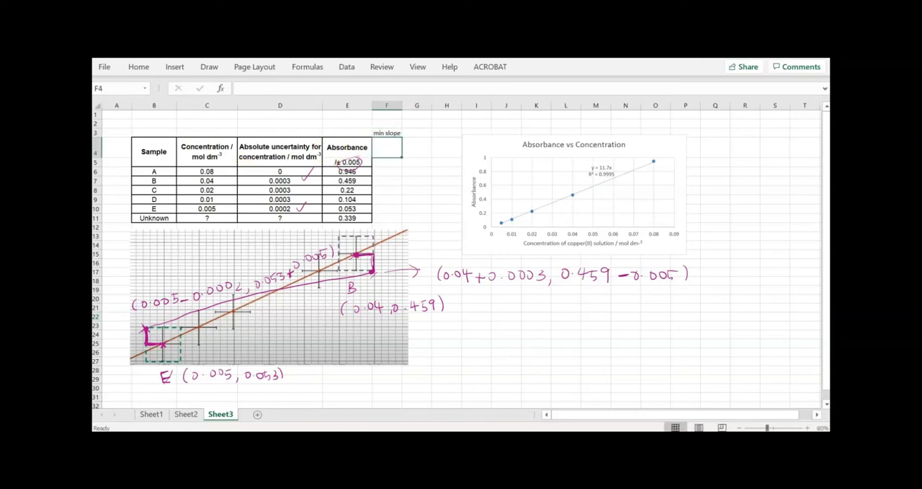
key("Right")
type("y")
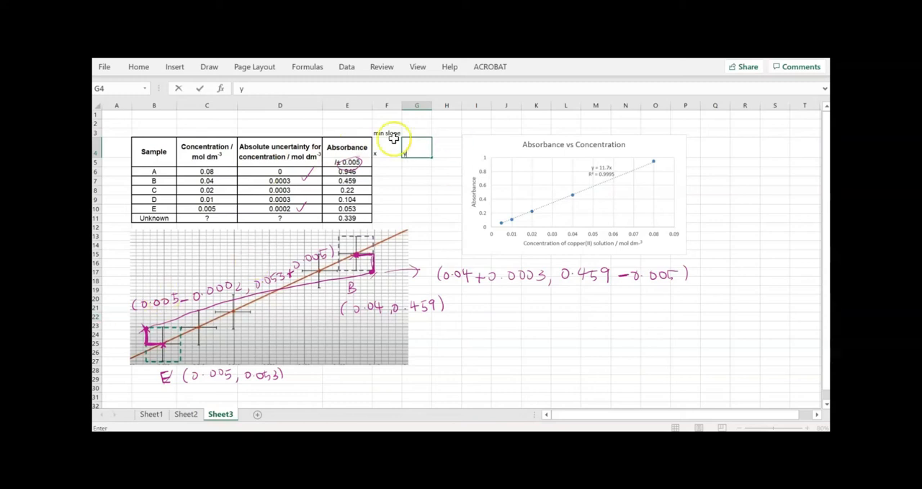
Copy the Concentration header from C4 into F4 and the Absorbance header from E4 into G4
left_click(210, 156)
key("ctrl+c")
left_click(380, 151)
key("ctrl+v")
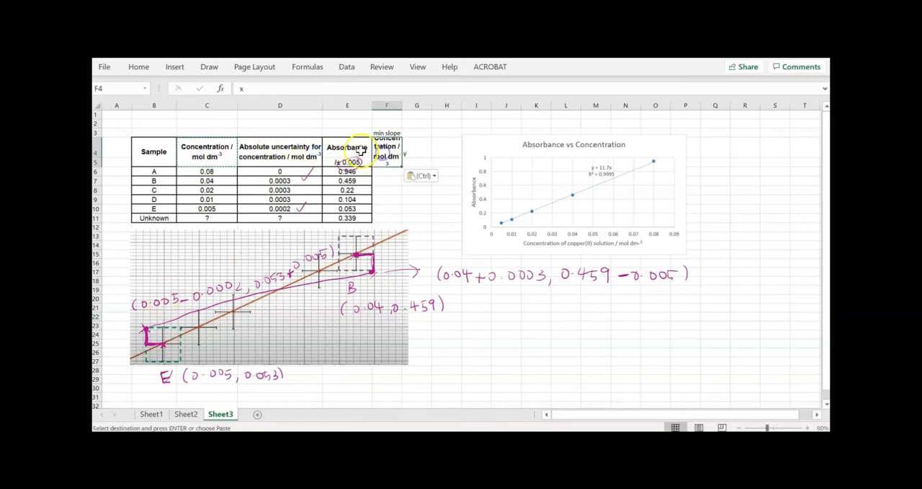
left_click(351, 147)
key("ctrl+c")
left_click(416, 151)
key("ctrl+v")
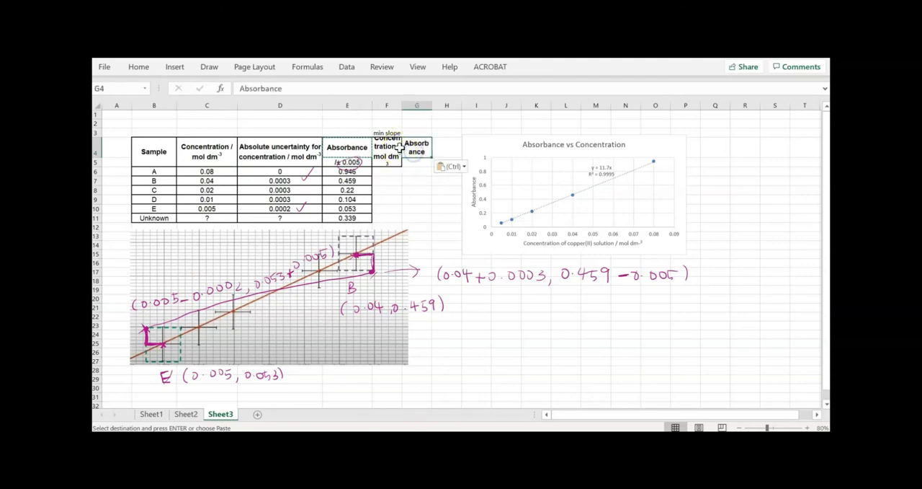
Widen columns F and G to fit the copied Concentration and Absorbance headers
left_click_drag(401, 106, 472, 105)
left_click(457, 169)
left_click(415, 180)
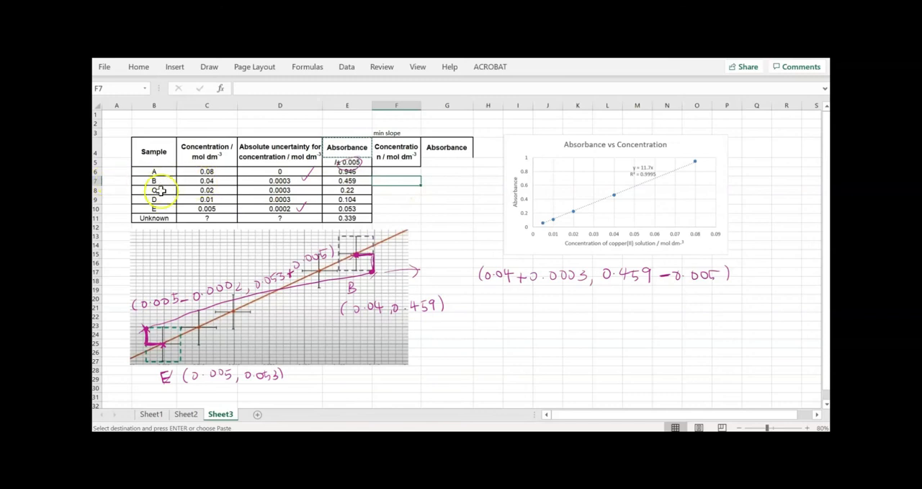
Enter the formula =C10-D10 in F10 for sample E's concentration minus its absolute uncertainty
left_click(398, 208)
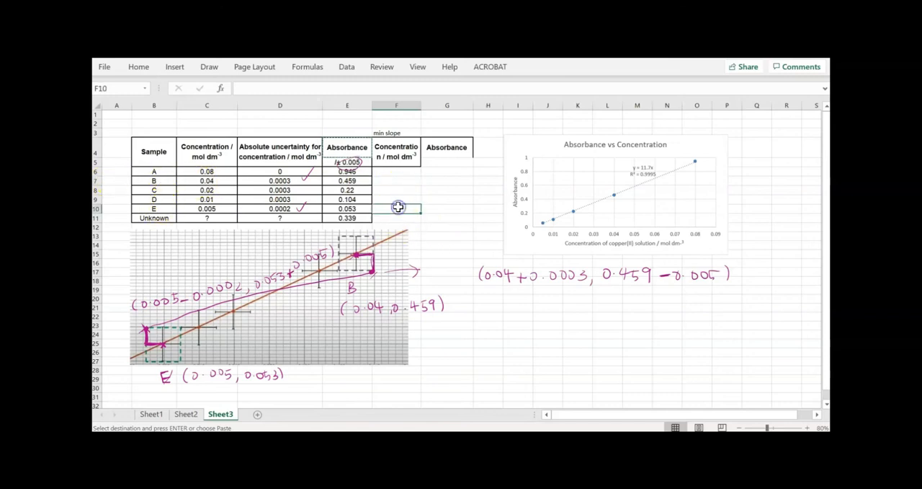
double_click(400, 208)
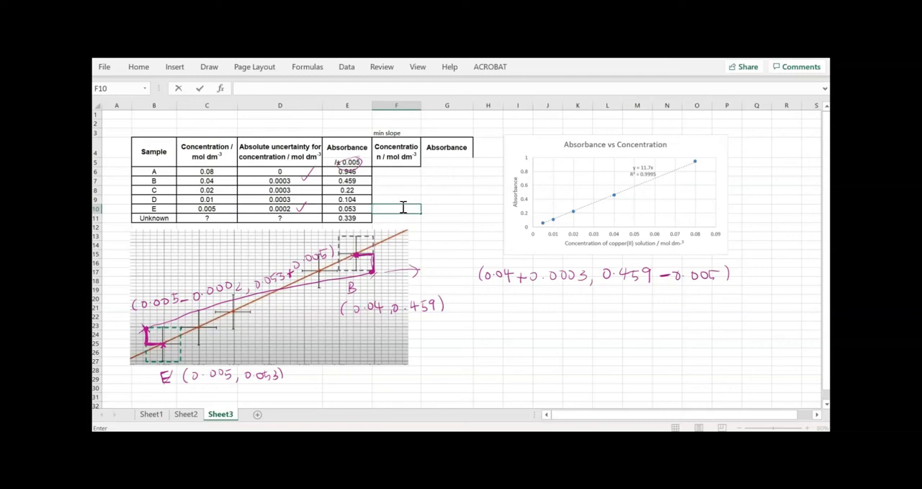
type("=")
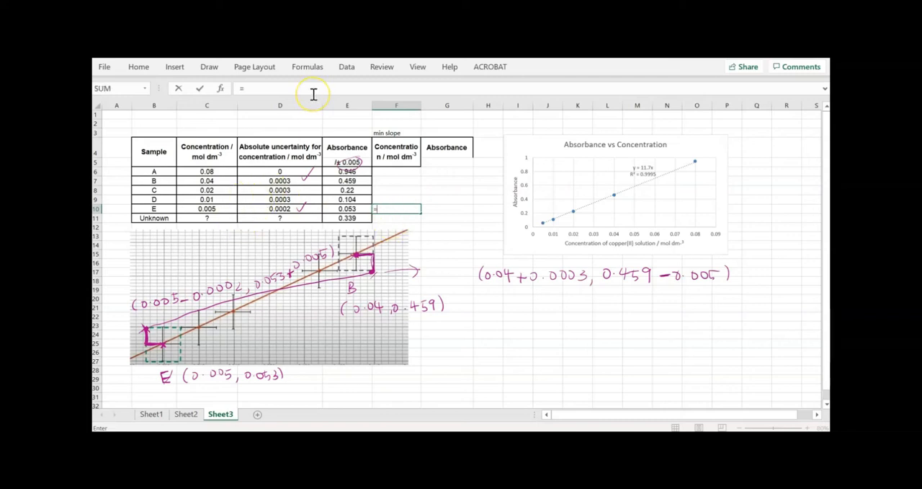
left_click(221, 209)
type("-")
left_click(261, 208)
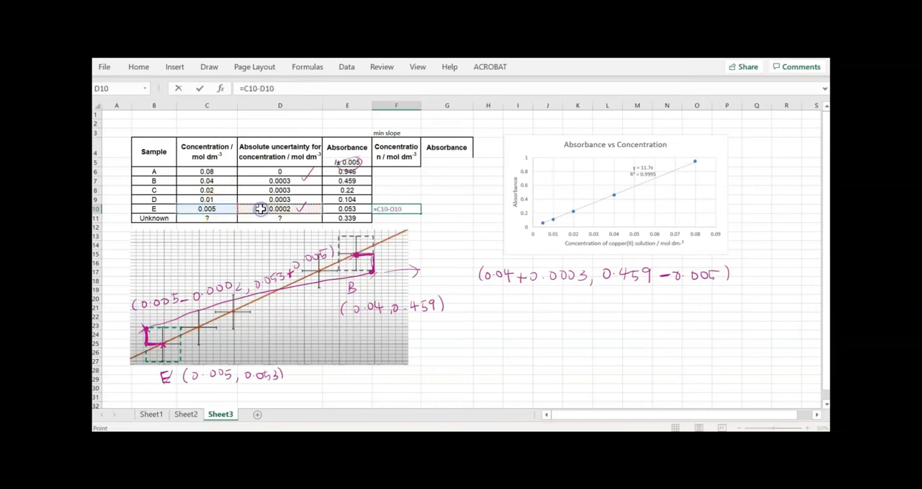
key("Return")
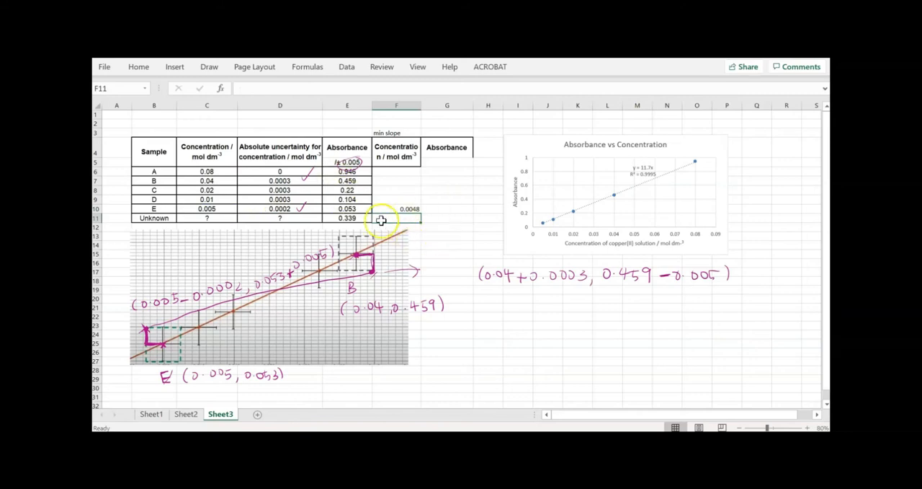
Enter the formula =E10+0.005 in G10 for sample E's maximum absorbance, accepting the correction of the extra bracket
left_click(349, 207)
left_click(447, 208)
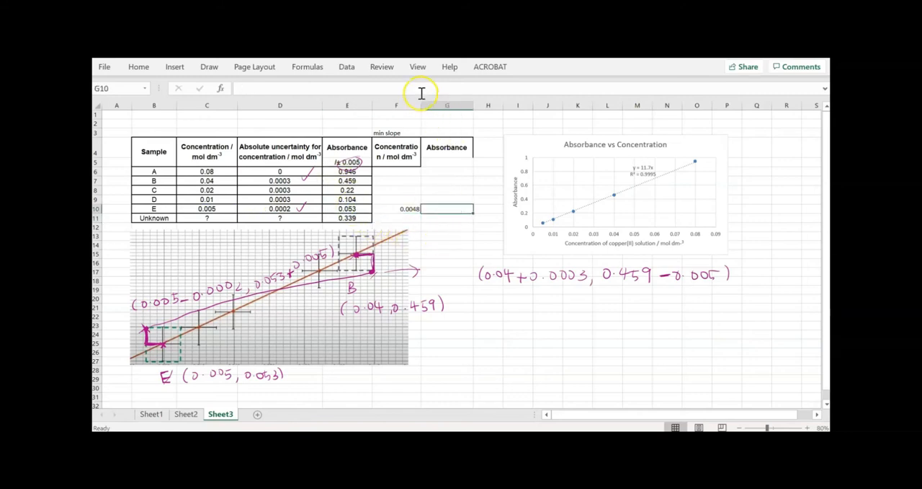
type("=")
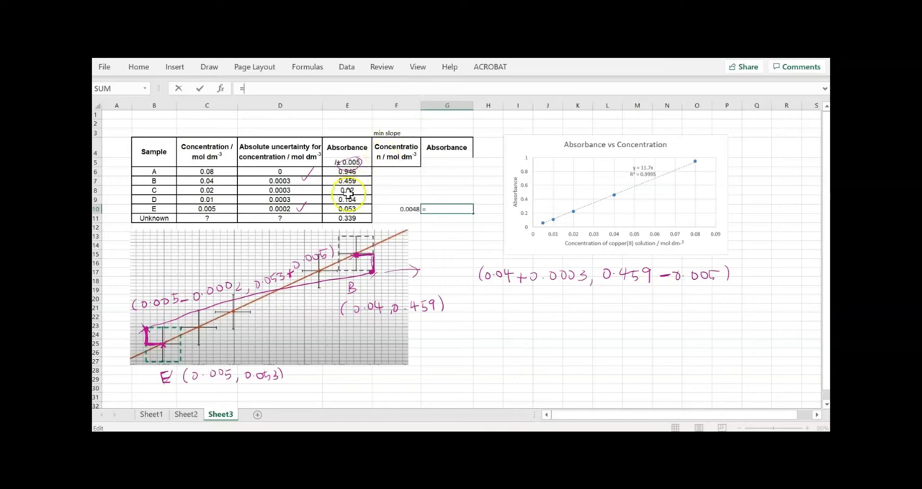
left_click(347, 209)
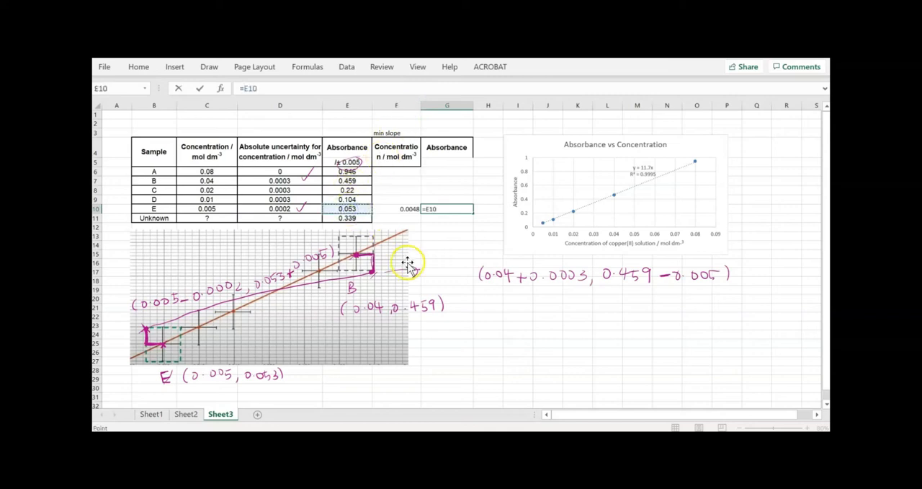
type("+0.005)")
key("Return")
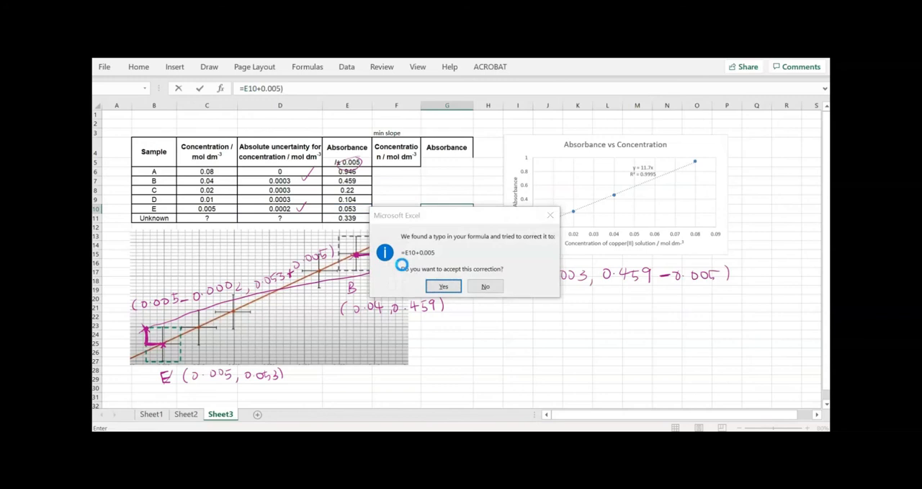
key("Return")
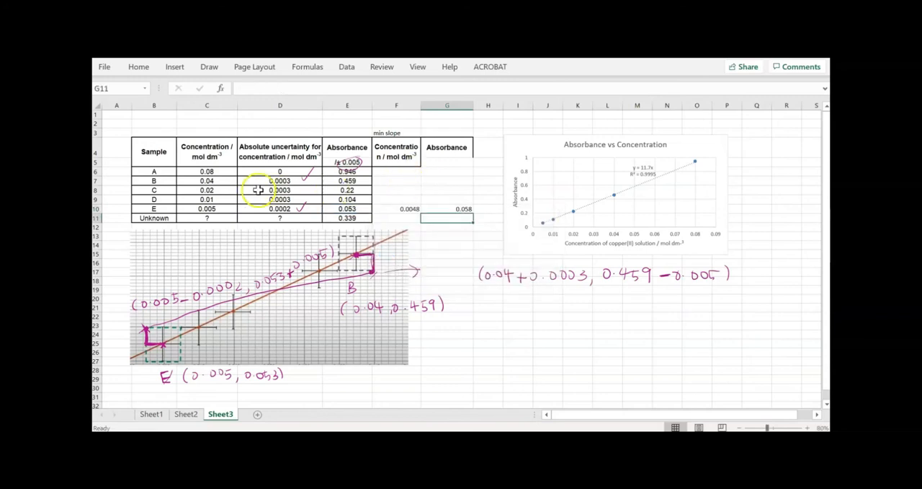
Enter the formula =C7+D7 in F7 for sample B's concentration plus its absolute uncertainty
left_click(386, 180)
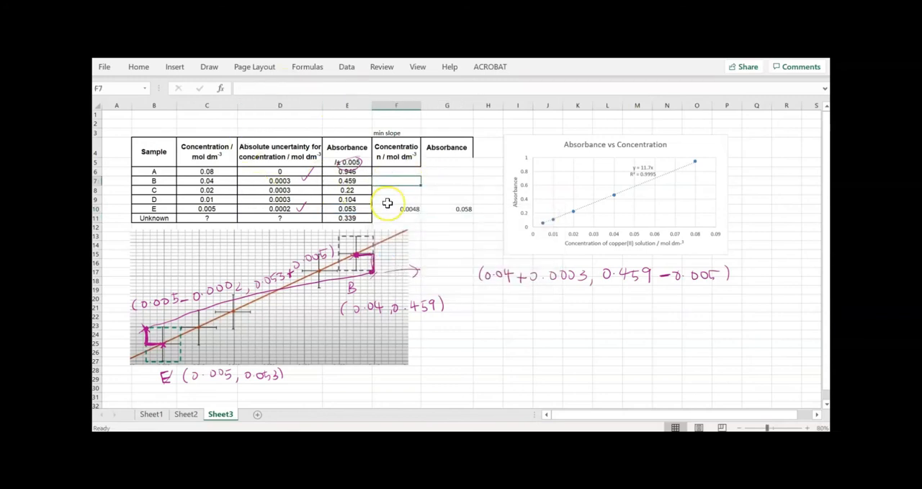
type("=")
left_click(207, 182)
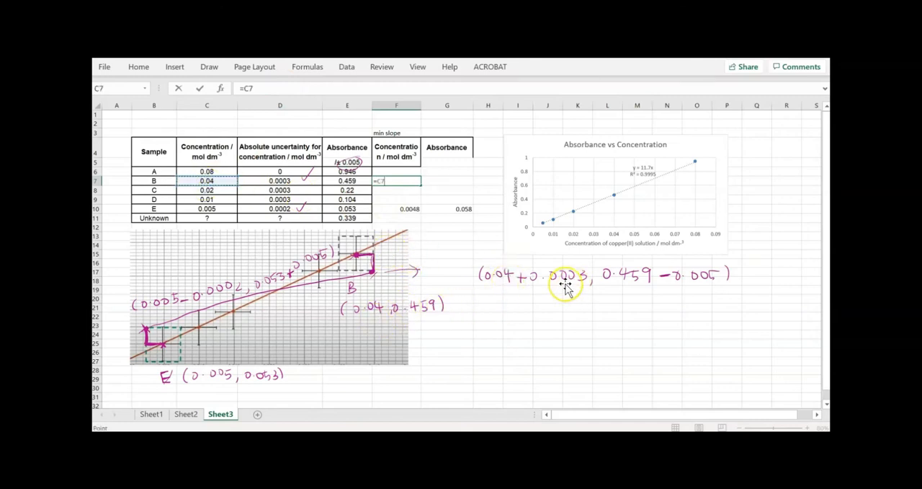
type("+")
left_click(265, 181)
key("Return")
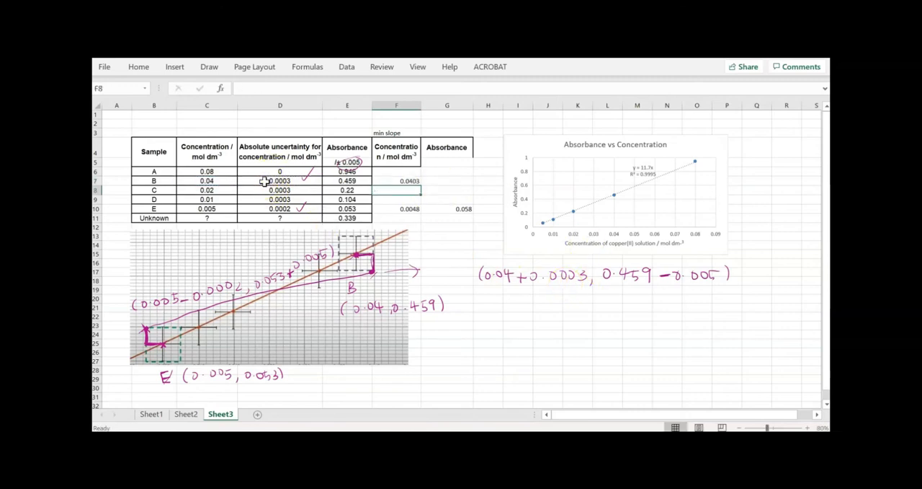
Enter the formula =E7-0.005 in G7 for sample B's minimum absorbance
left_click(457, 181)
type("+")
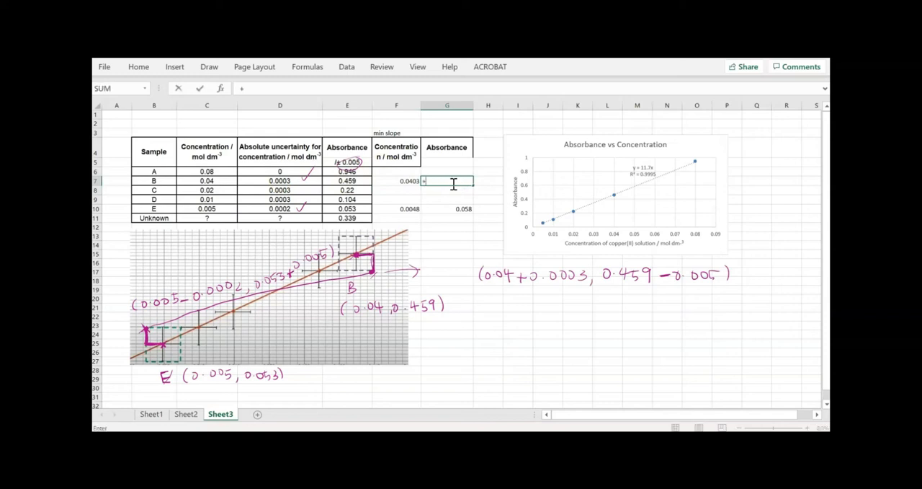
left_click(348, 180)
left_click(349, 180)
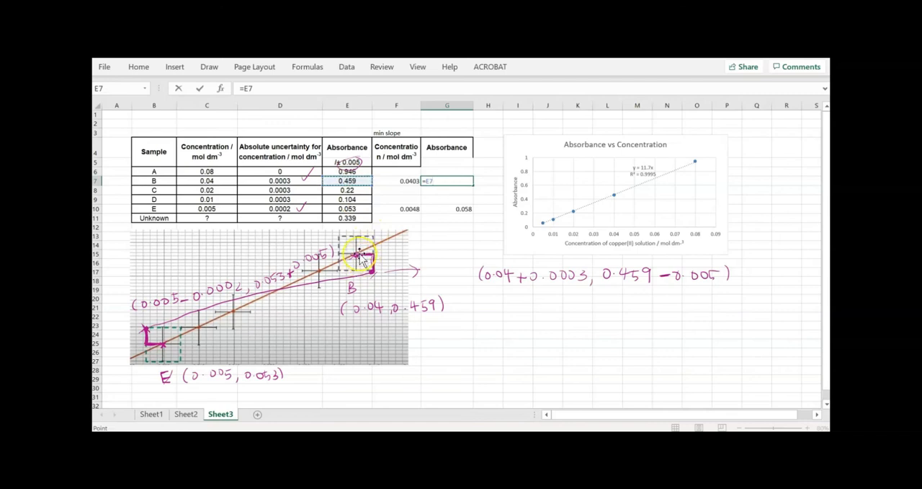
type("-")
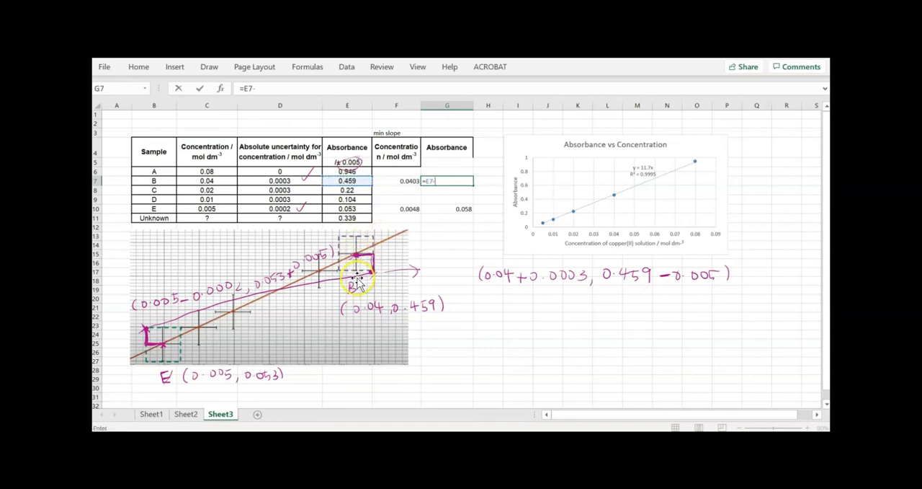
type("0.005")
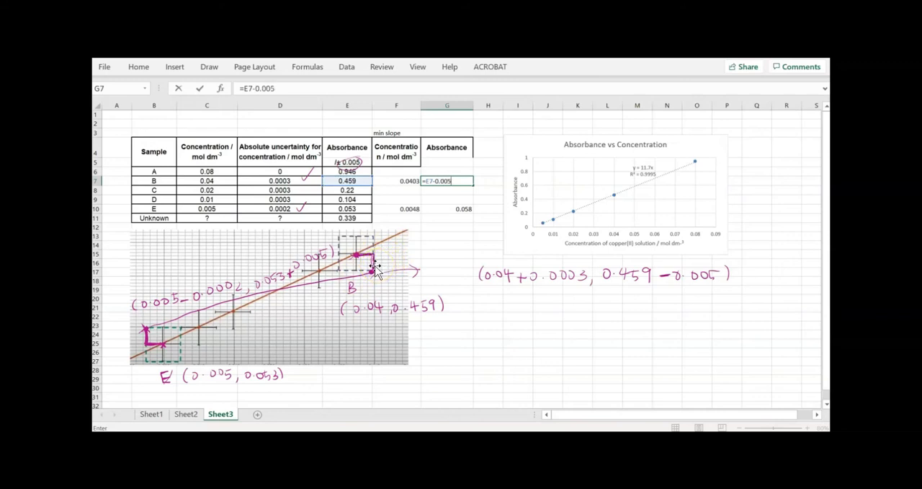
key("Return")
Apply borders to all cells of the min slope table in F4:G11
left_click_drag(403, 181, 449, 208)
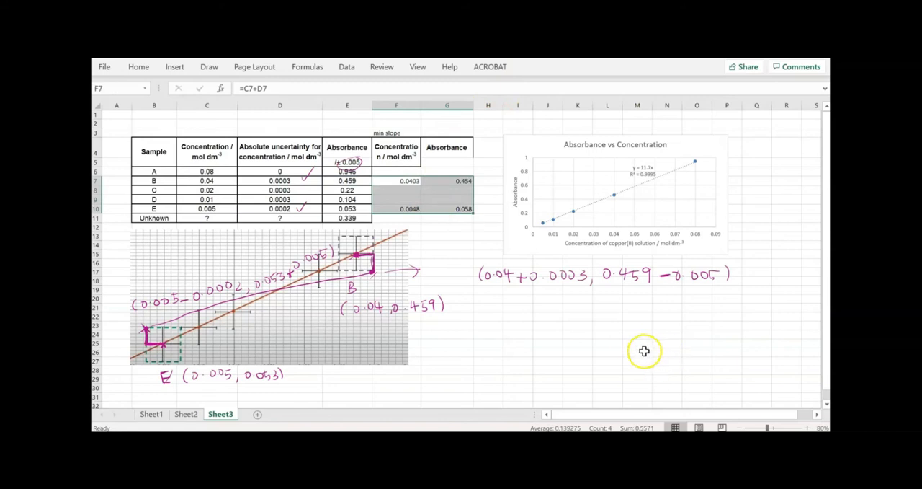
left_click(412, 157)
left_click_drag(411, 157, 437, 214)
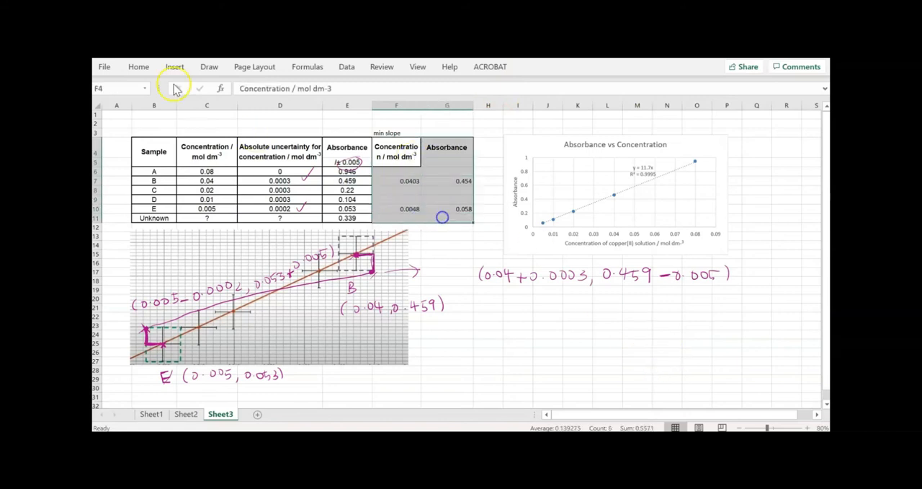
left_click(139, 66)
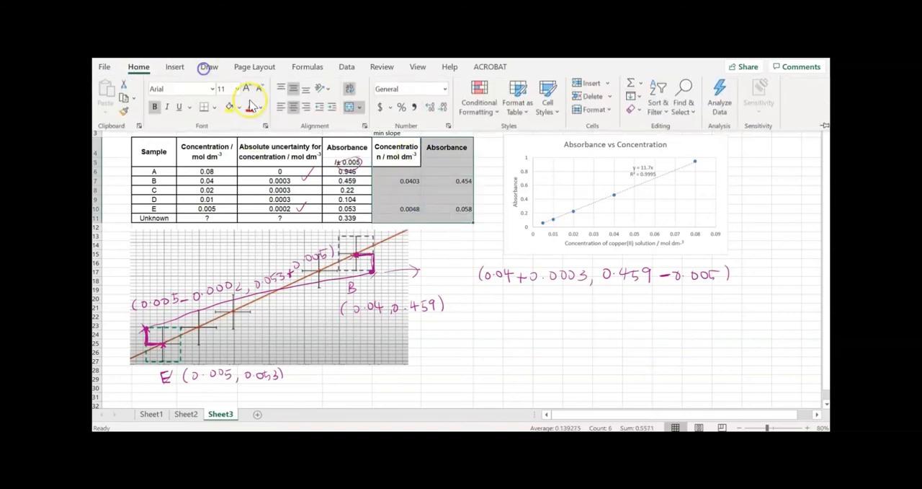
left_click(214, 107)
left_click(228, 227)
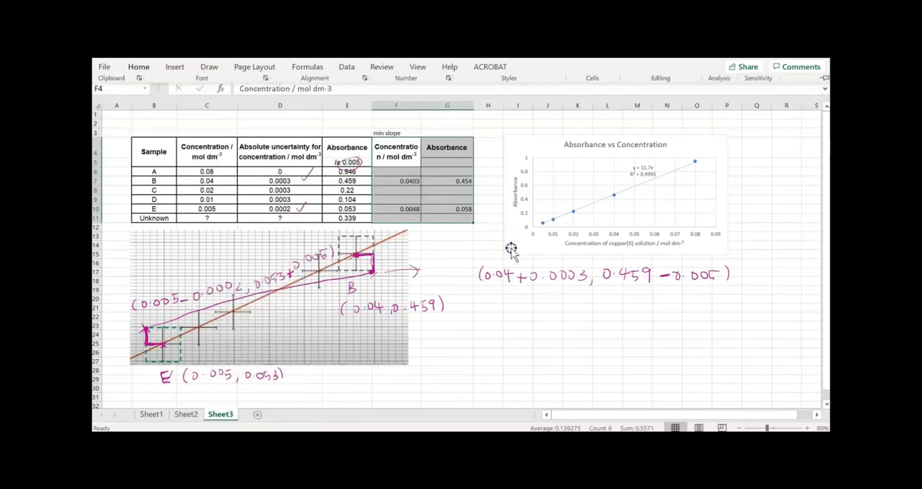
Add a new data series to the absorbance chart and name it "min slope"
left_click(524, 224)
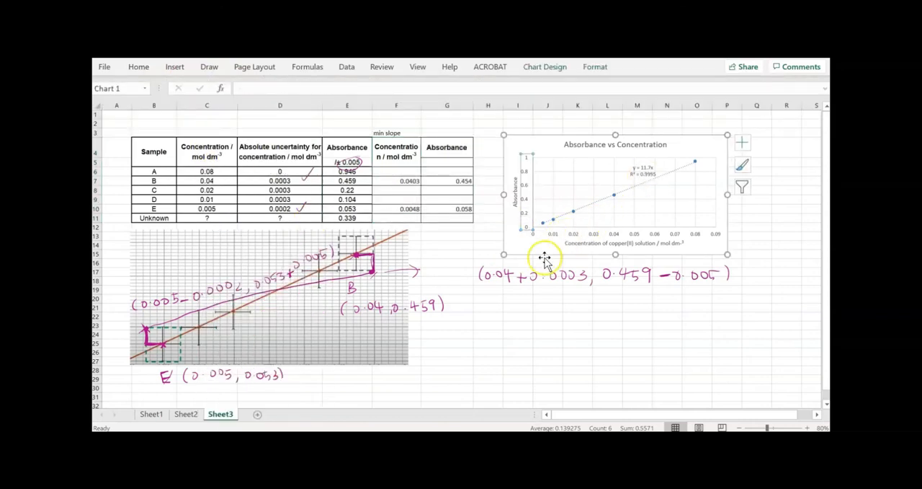
left_click(621, 211)
right_click(621, 214)
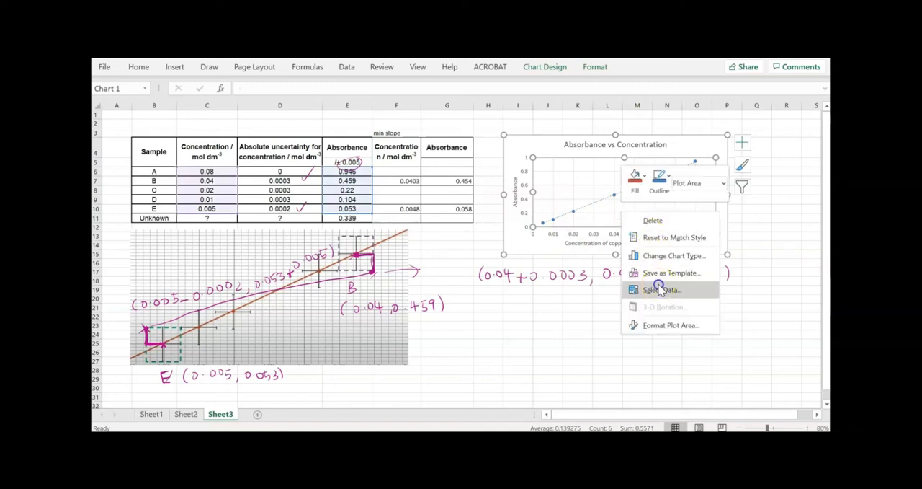
left_click(661, 289)
left_click(441, 243)
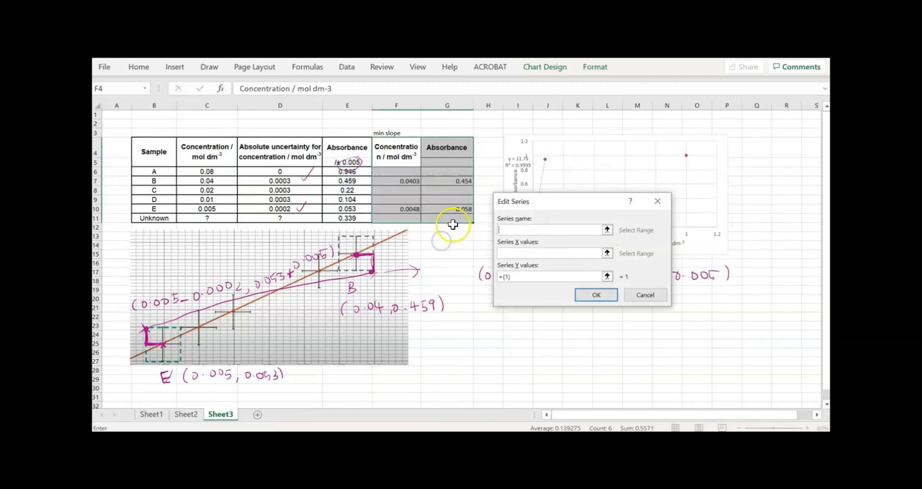
type("min slope")
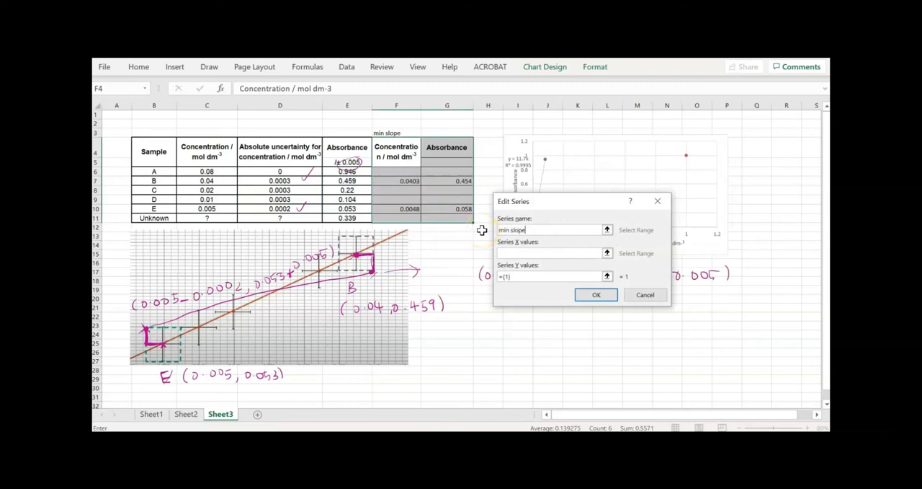
Set the min slope series' X values to F7:F10 and Y values to G7:G10, and apply the chart data changes
left_click(608, 253)
left_click_drag(396, 180, 395, 209)
left_click(660, 220)
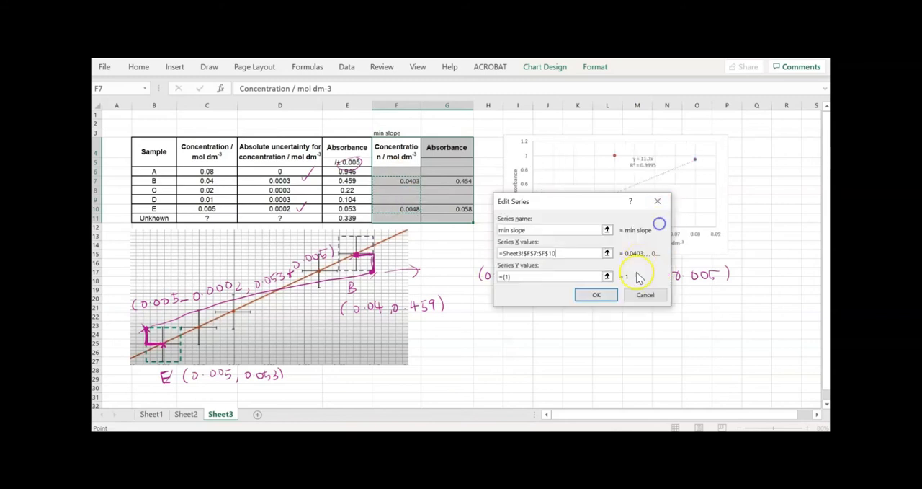
left_click(608, 272)
left_click_drag(454, 180, 453, 205)
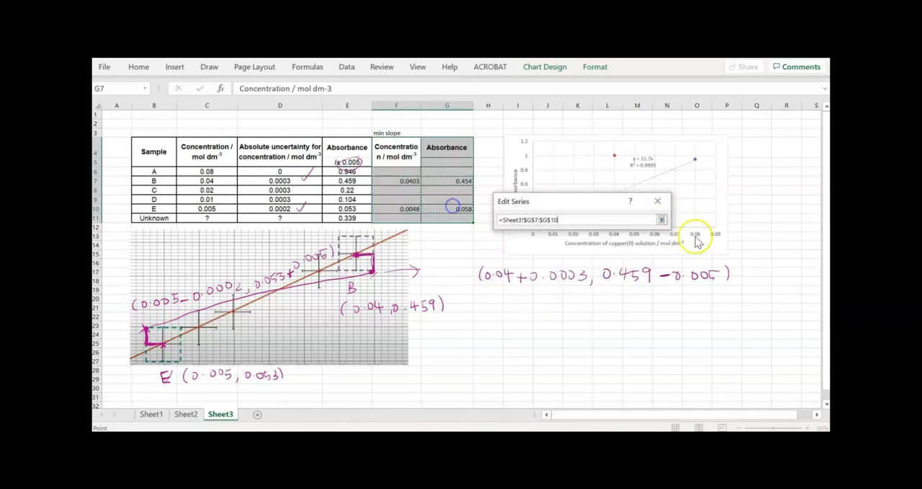
left_click(661, 219)
left_click(609, 294)
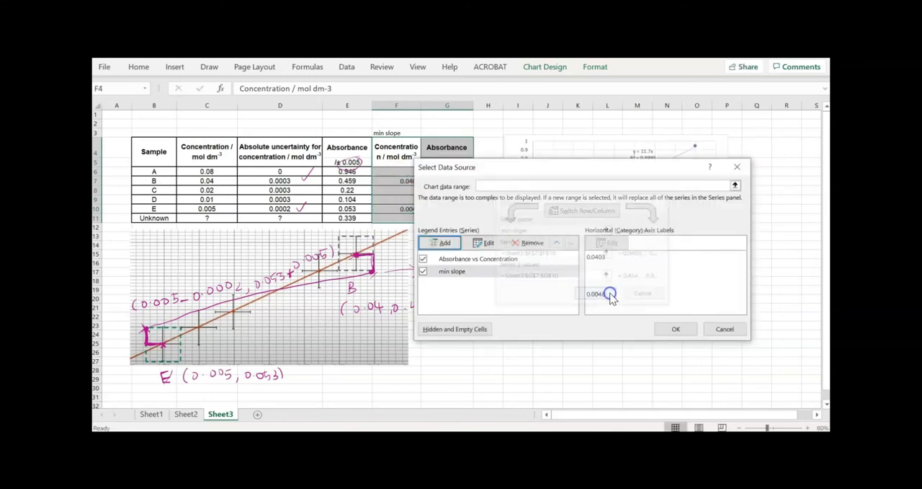
left_click(669, 327)
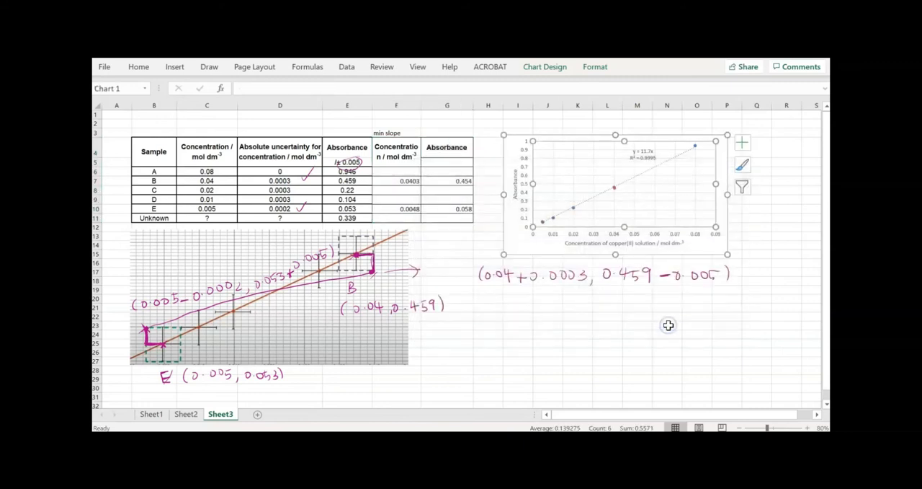
double_click(544, 225)
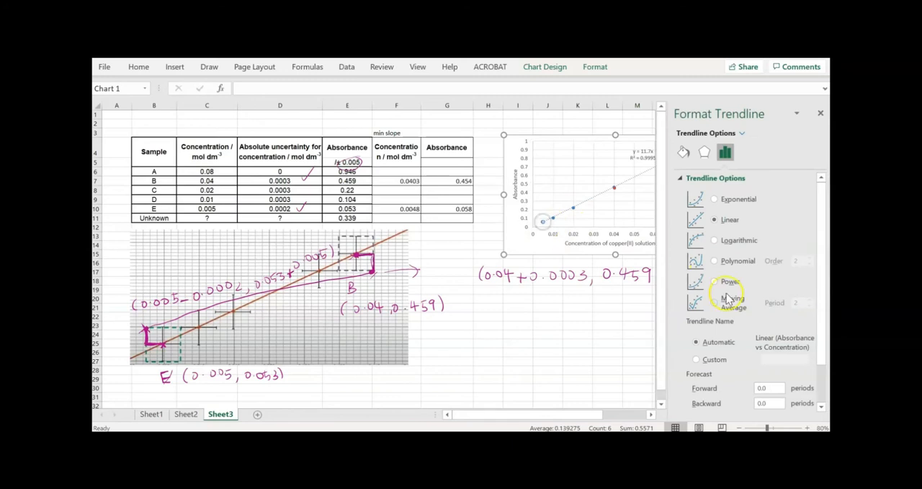
scroll(764, 301, "down", 1)
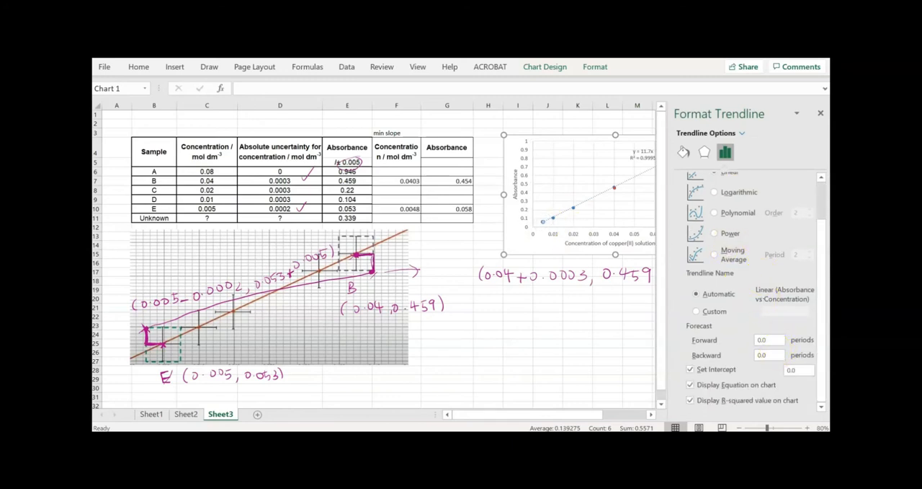
left_click(820, 114)
right_click(589, 180)
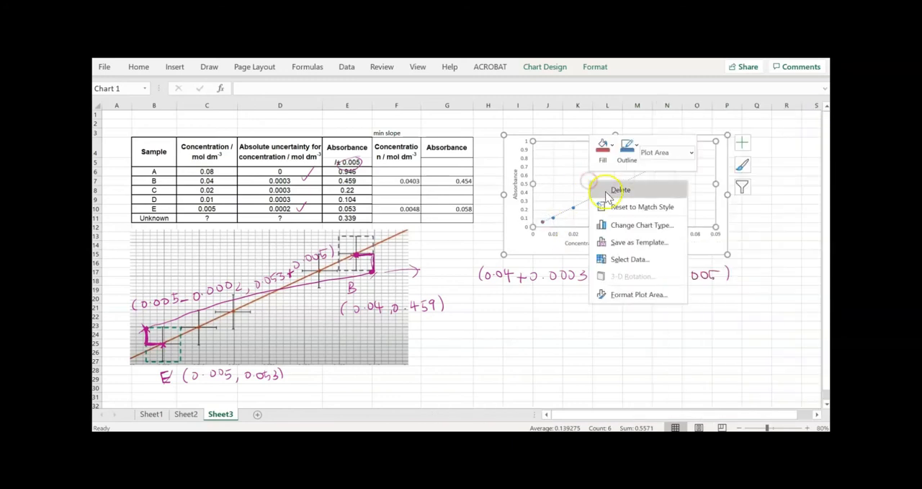
left_click(637, 261)
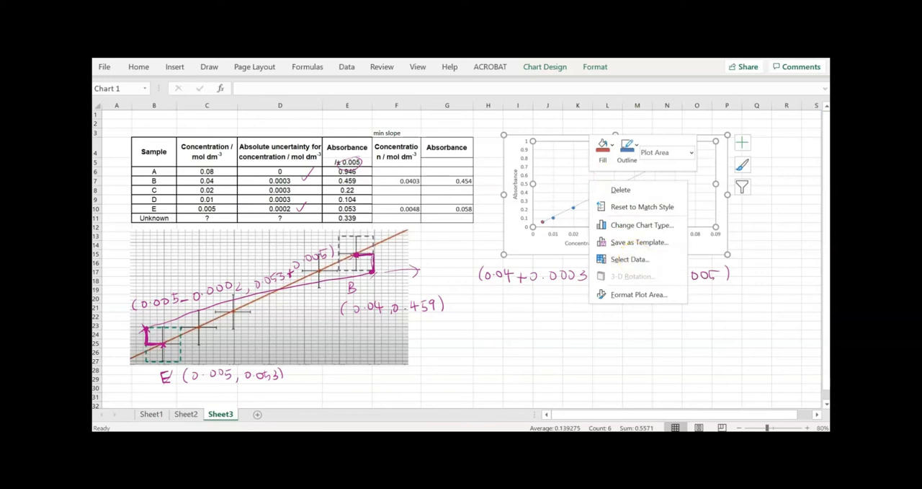
Add a linear trendline to the chart based on the min slope series
left_click(535, 65)
left_click(101, 112)
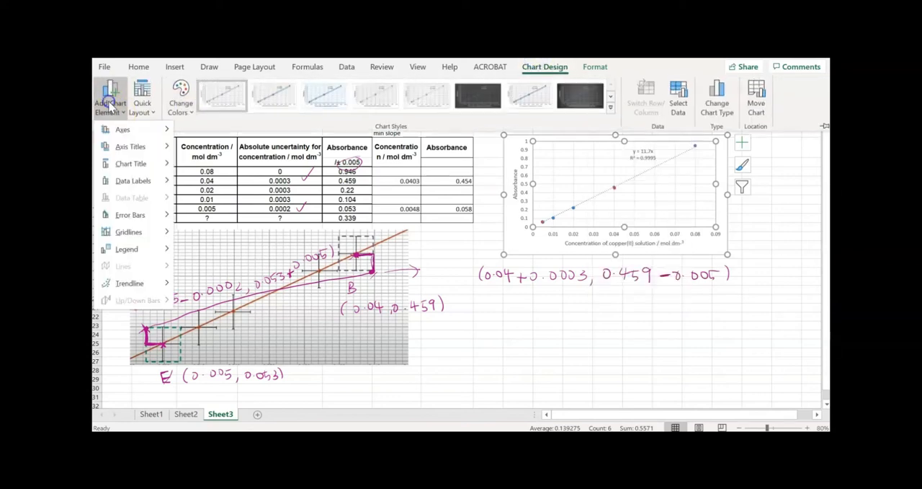
mouse_move(131, 149)
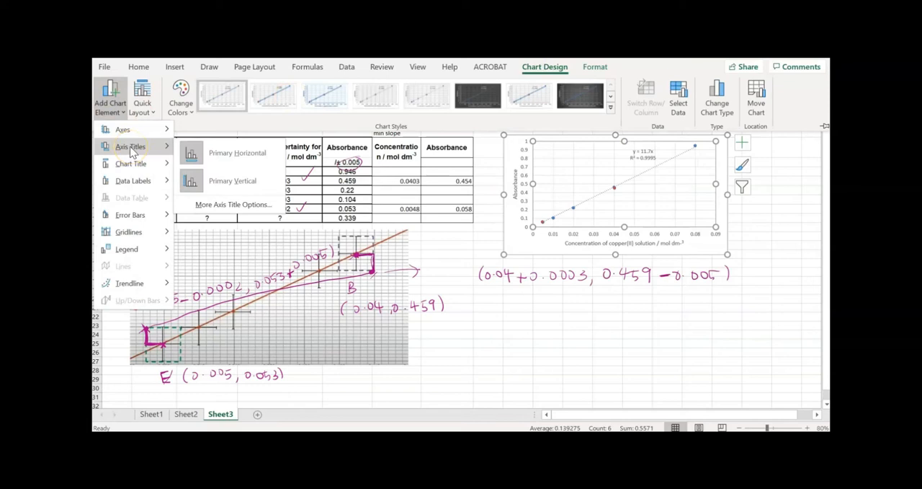
left_click(131, 286)
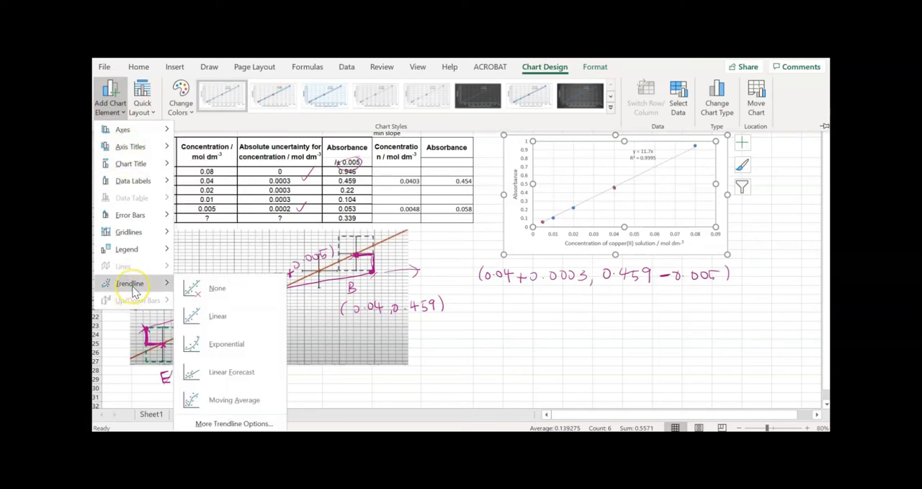
left_click(214, 315)
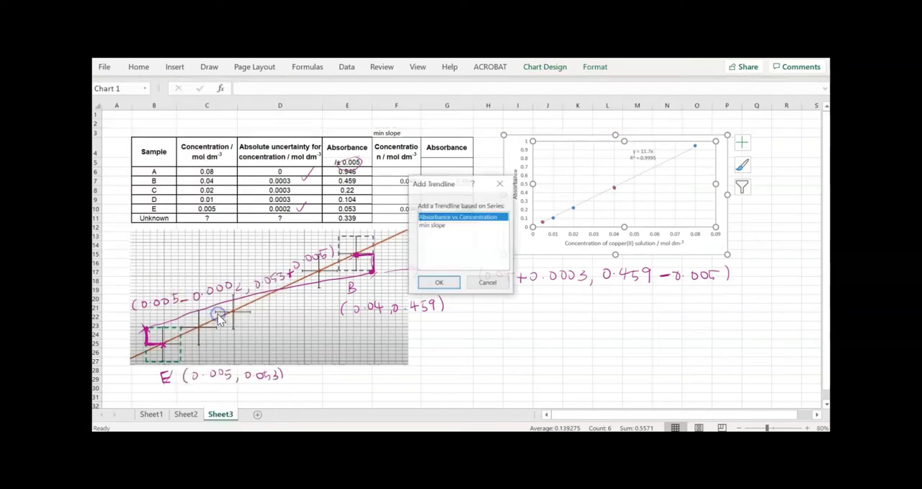
left_click(436, 225)
left_click(441, 282)
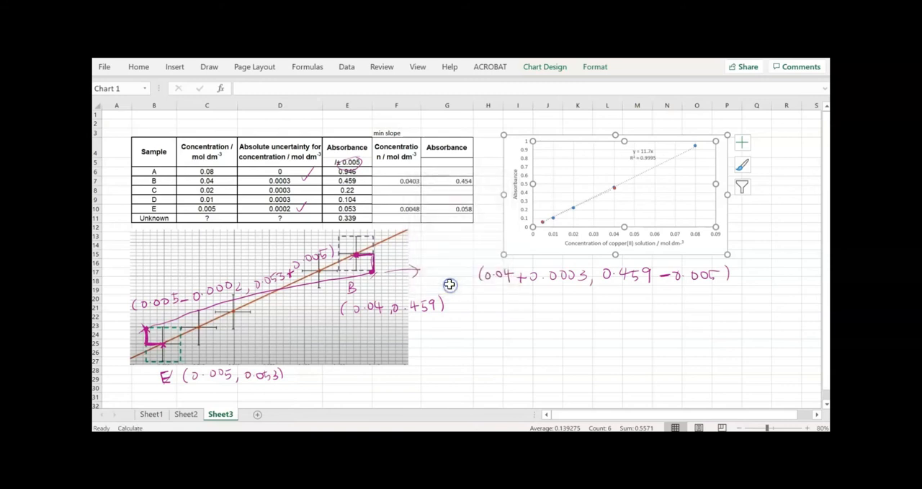
Display the min slope trendline's equation and R-squared value on the chart, and move their label away from the line
left_click(615, 188)
double_click(615, 188)
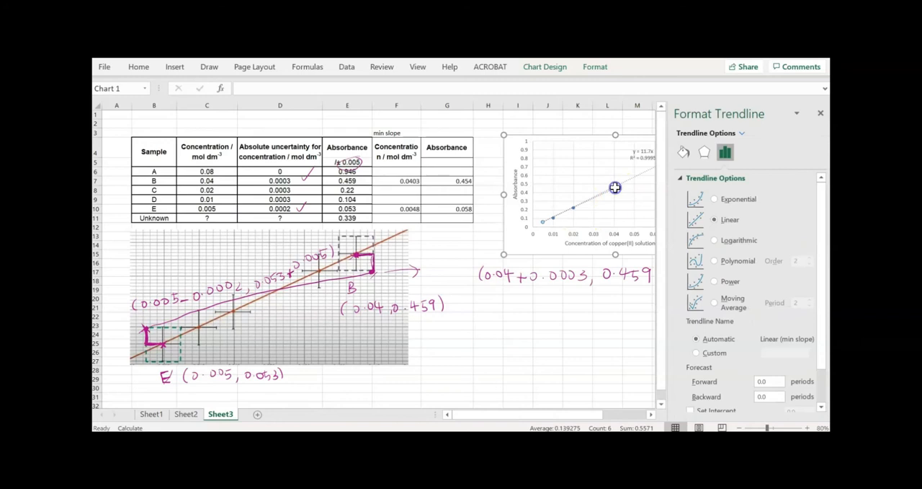
scroll(746, 294, "down", 2)
left_click(723, 402)
left_click(719, 386)
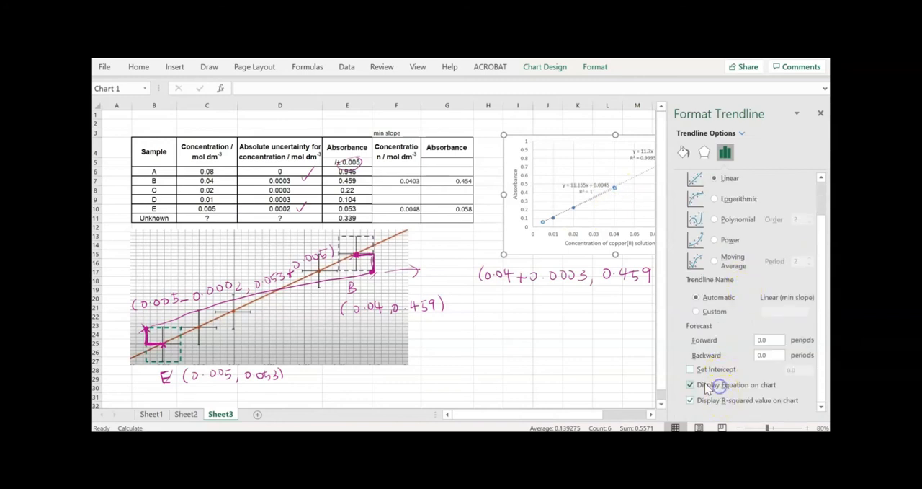
left_click(820, 113)
left_click(571, 191)
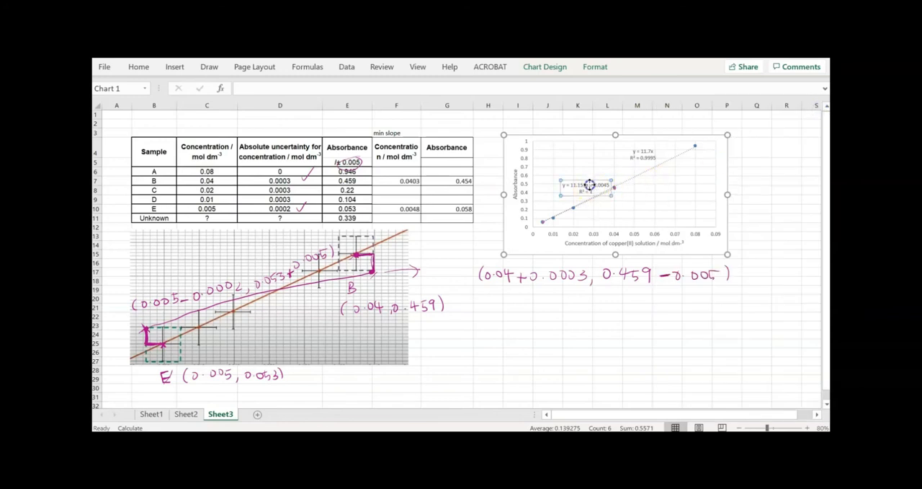
left_click(546, 351)
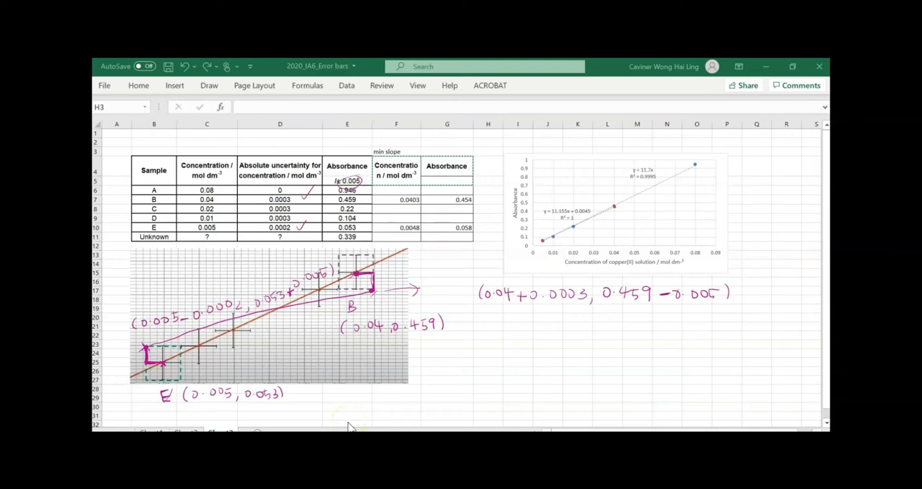
Set the drawing pen's ink colour to dark blue for annotating the error-bar graph
left_click(208, 87)
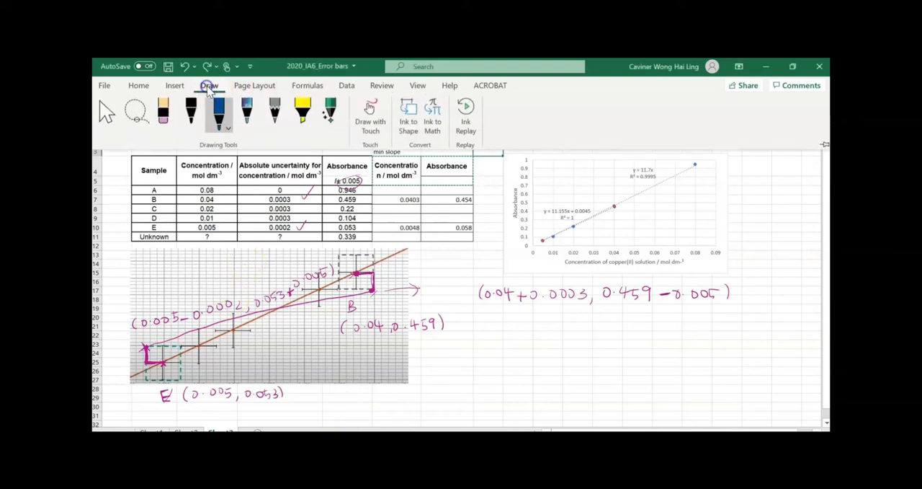
left_click(222, 114)
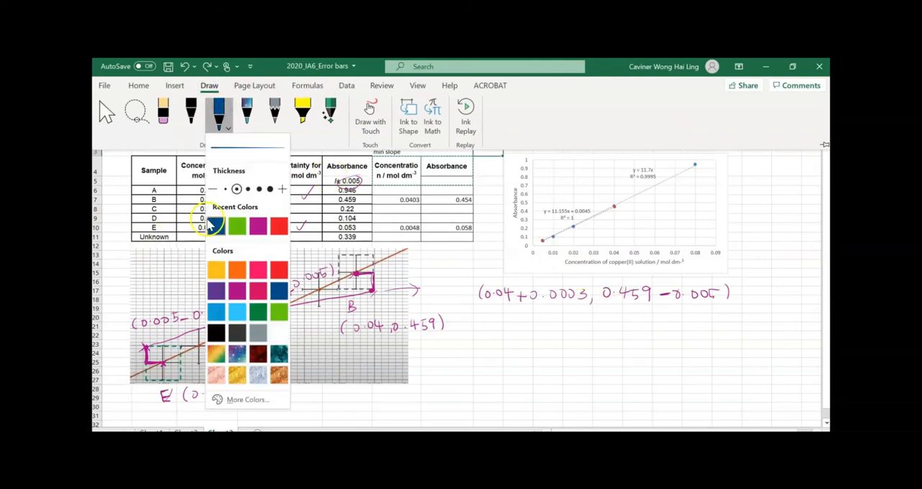
left_click(226, 226)
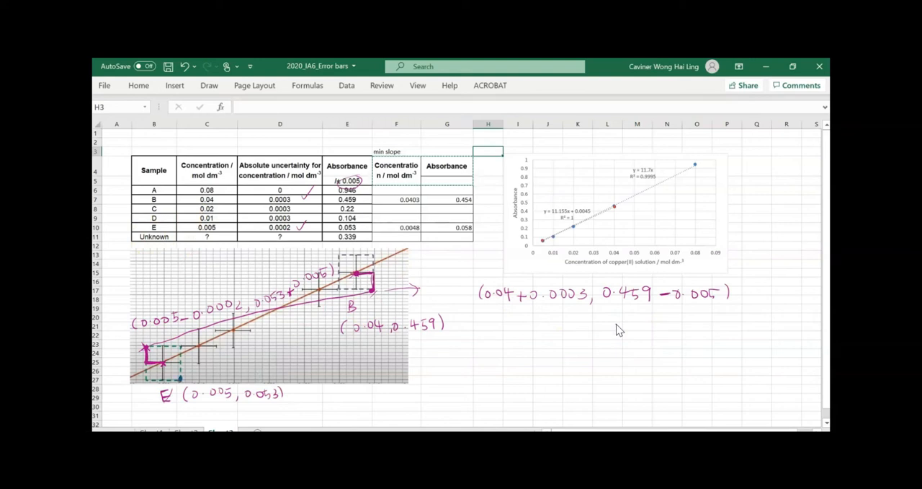
Draw the max-slope line between the inner corners of error boxes E and B, and label E's corner (0.005+0.0002, 0.053-0.005)
left_click_drag(180, 378, 338, 256)
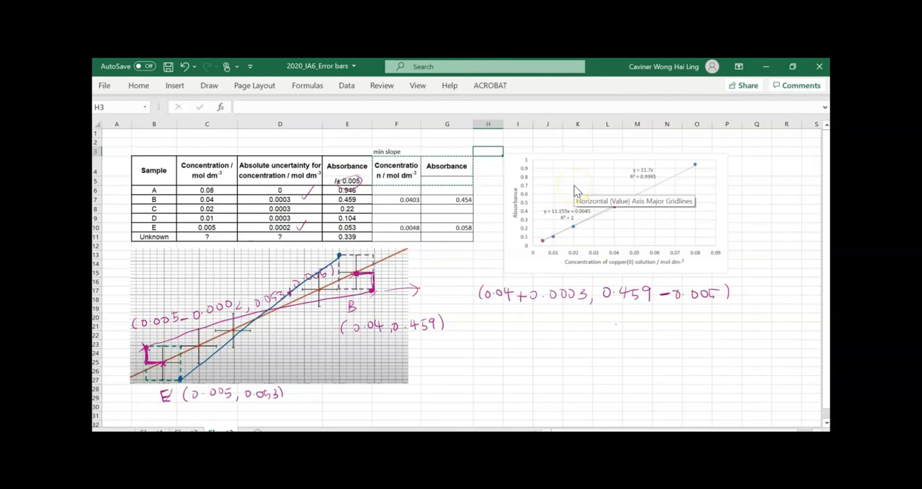
mouse_move(207, 369)
left_mouse_down()
mouse_move(206, 384)
mouse_move(216, 372)
mouse_move(246, 370)
left_mouse_up()
left_click_drag(256, 370, 254, 379)
left_click_drag(268, 373, 278, 373)
mouse_move(273, 367)
left_mouse_down()
mouse_move(272, 378)
mouse_move(289, 368)
mouse_move(325, 372)
left_mouse_up()
left_click(301, 376)
mouse_move(338, 366)
left_mouse_down()
mouse_move(335, 373)
mouse_move(340, 366)
mouse_move(352, 375)
left_mouse_up()
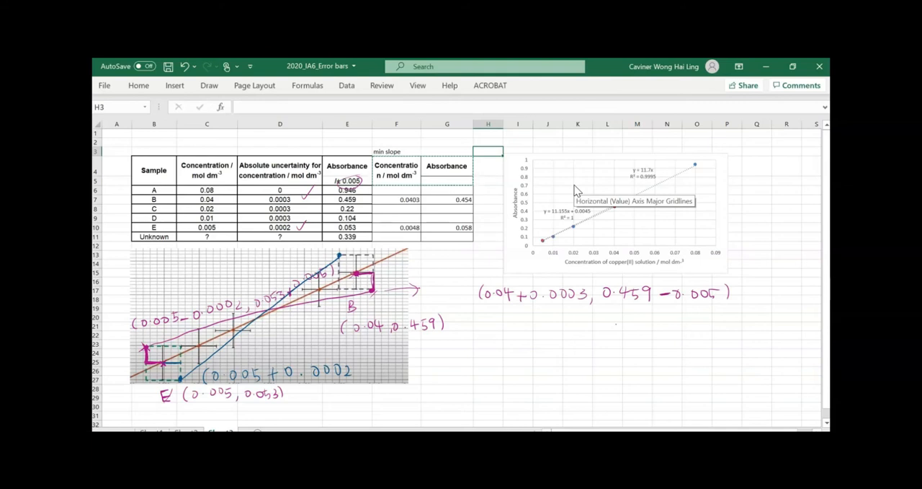
left_click_drag(362, 373, 360, 380)
left_click_drag(376, 361, 399, 373)
mouse_move(400, 361)
left_mouse_down()
mouse_move(421, 368)
mouse_move(415, 374)
left_mouse_up()
left_click_drag(181, 362, 181, 378)
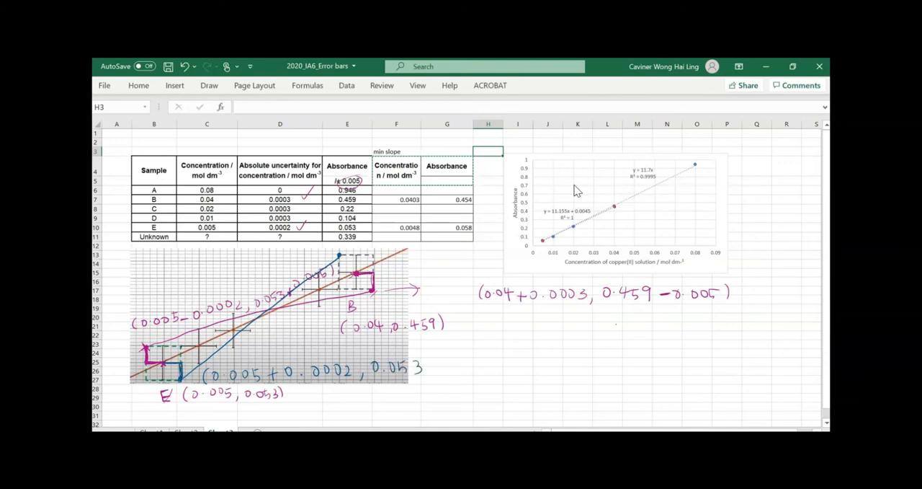
left_click_drag(431, 365, 452, 369)
mouse_move(458, 367)
left_mouse_down()
mouse_move(481, 365)
mouse_move(497, 376)
left_mouse_up()
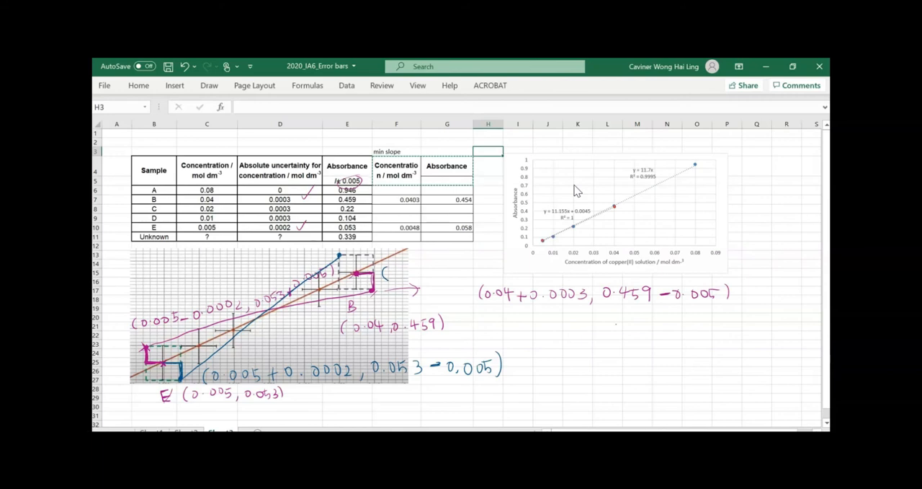
Mark the offset from point B to its box's upper-left corner and label that corner (0.04-0.0003, 0.459+0.005)
mouse_move(393, 273)
left_mouse_down()
mouse_move(412, 277)
mouse_move(414, 269)
left_mouse_up()
left_click(404, 278)
left_click_drag(420, 268, 427, 274)
left_click_drag(424, 270, 423, 279)
left_click_drag(355, 273, 340, 275)
left_click_drag(295, 202, 312, 187)
mouse_move(428, 274)
left_mouse_down()
mouse_move(483, 266)
mouse_move(494, 278)
left_mouse_up()
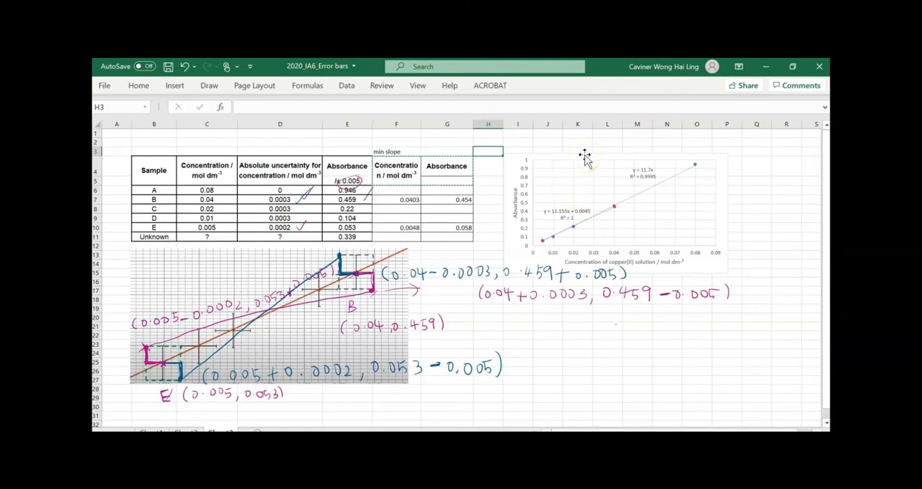
Undo the last change and move the calibration chart away from the table to free the columns beside it
left_click(562, 159)
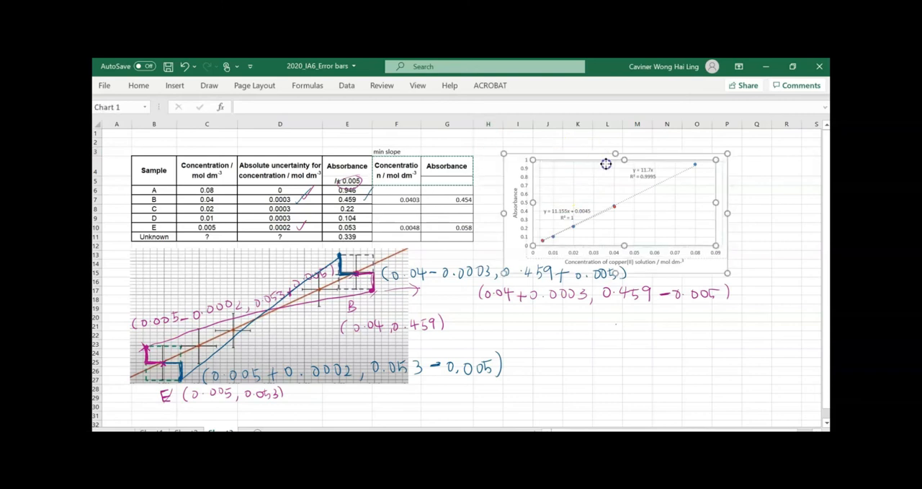
left_click(184, 65)
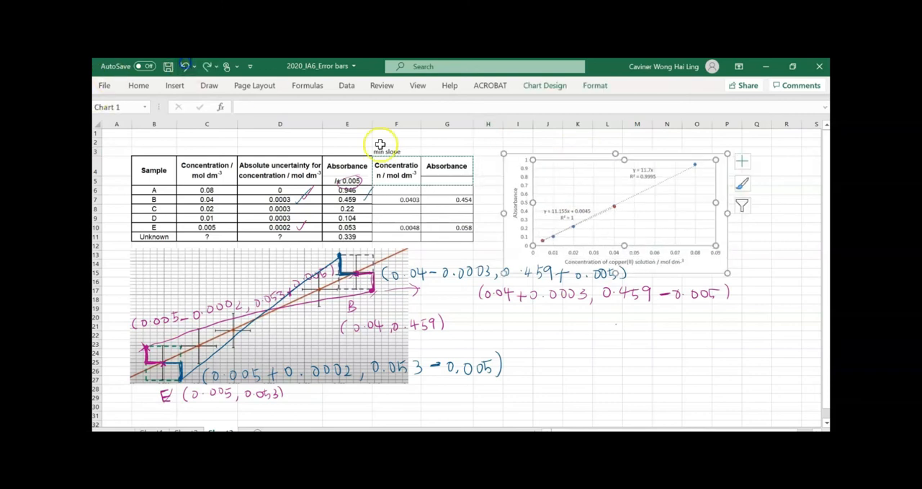
left_click_drag(509, 171, 569, 164)
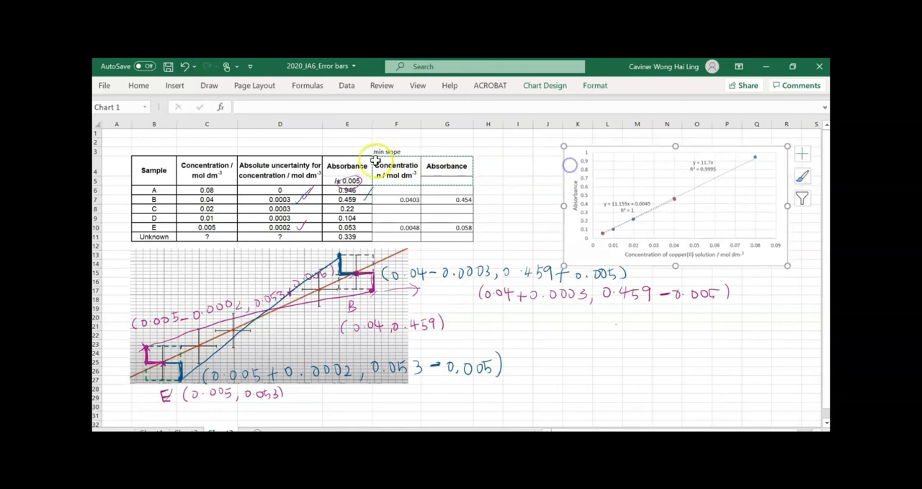
Copy the Concentration and Absorbance headings from F4:G5 to H4:I5, and reposition the chart close beside the new columns
left_click_drag(398, 169, 444, 173)
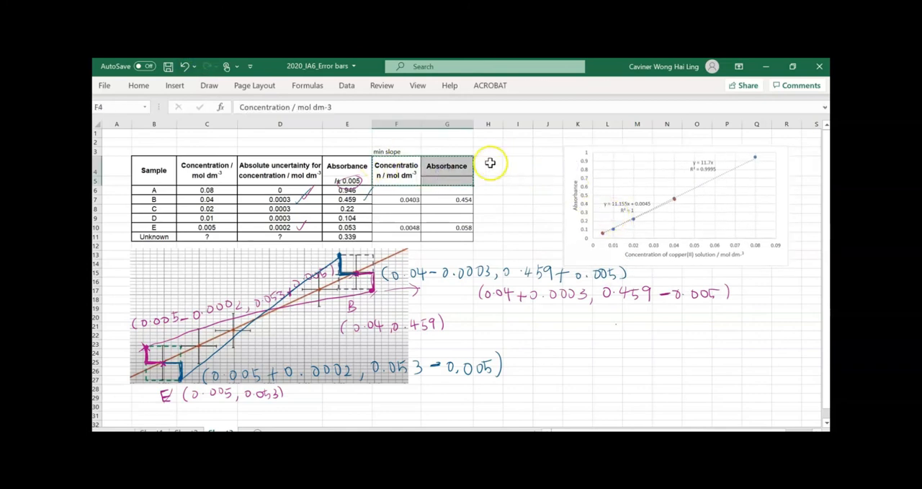
left_click(488, 163)
type("Concentration / mol dm-3\tAbsorbance")
mouse_move(533, 120)
left_mouse_down()
mouse_move(550, 119)
mouse_move(527, 121)
left_mouse_up()
left_click(513, 199)
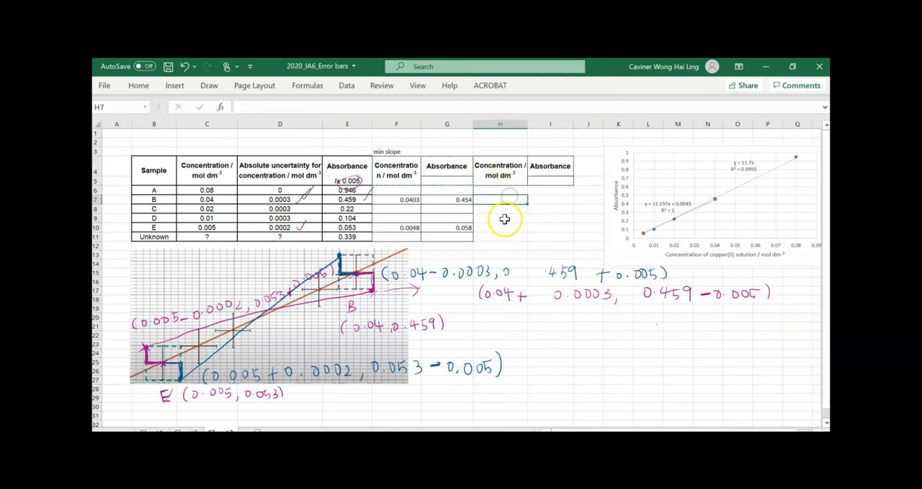
mouse_move(605, 153)
left_mouse_down()
mouse_move(554, 330)
mouse_move(588, 155)
left_mouse_up()
Calculate sample E's max-slope concentration in H10 with the formula =C10+D10
left_click(495, 227)
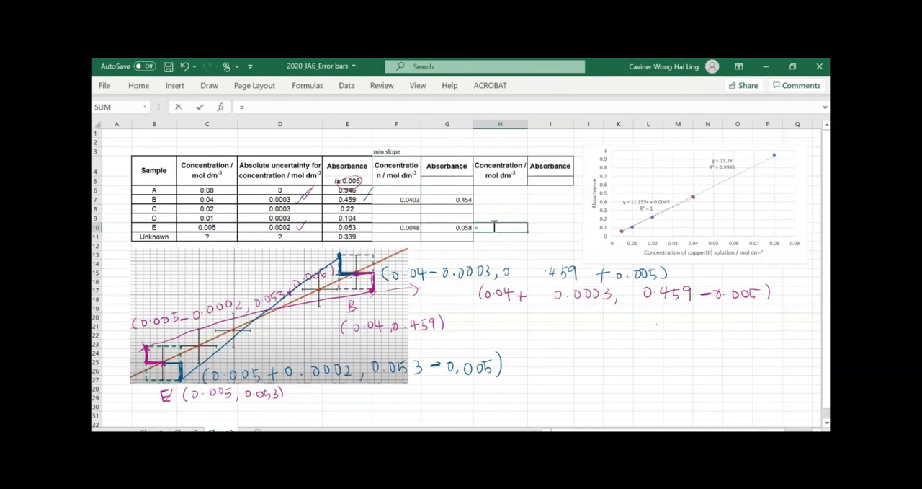
left_click(211, 227)
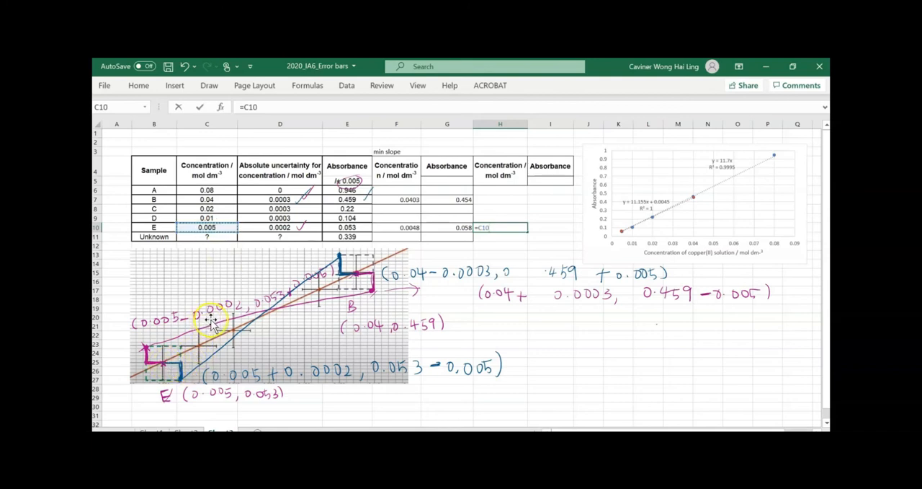
type("+")
left_click(287, 226)
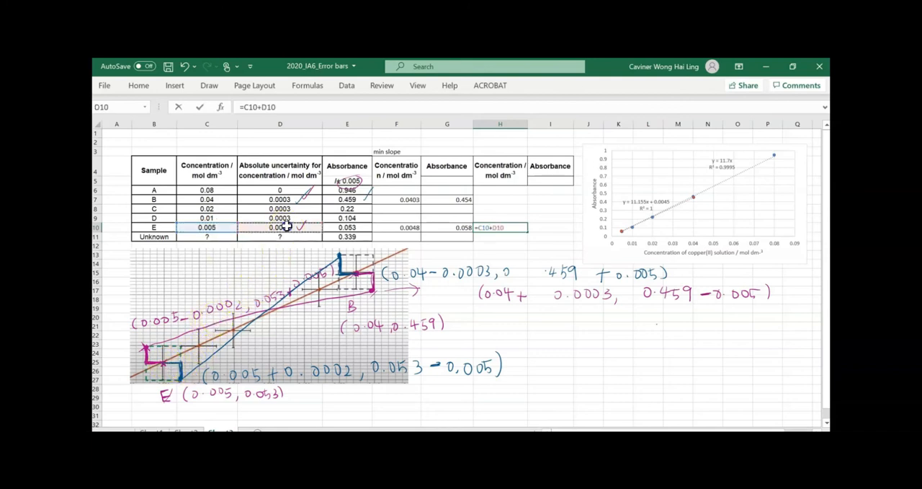
key("Return")
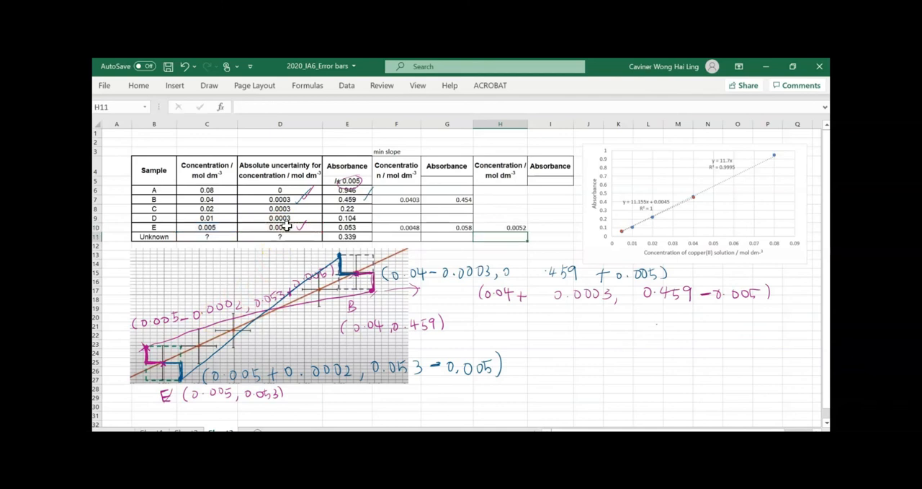
Calculate sample E's max-slope absorbance in I10 with the formula =E10-0.005
left_click(544, 228)
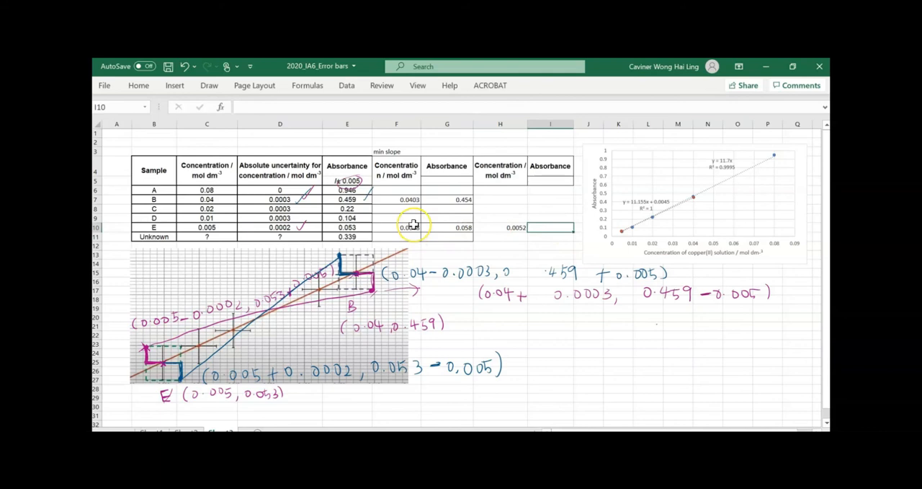
type("=")
left_click(352, 227)
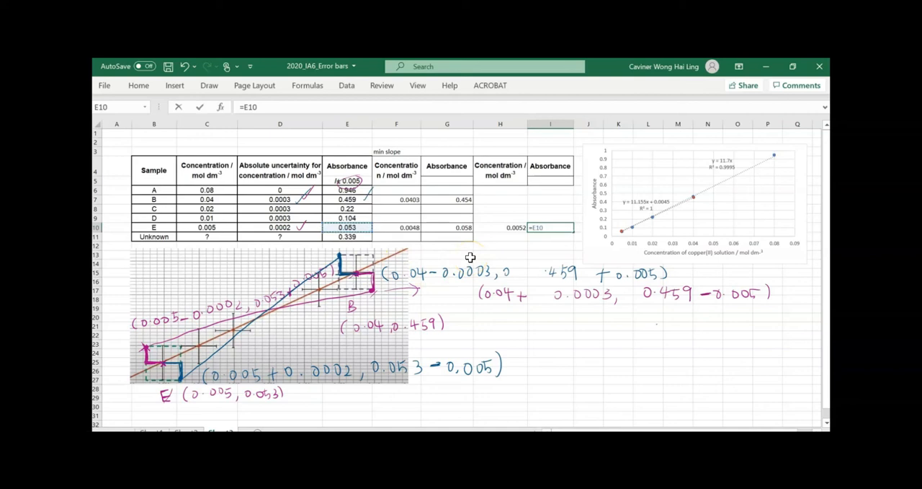
type("-0.005")
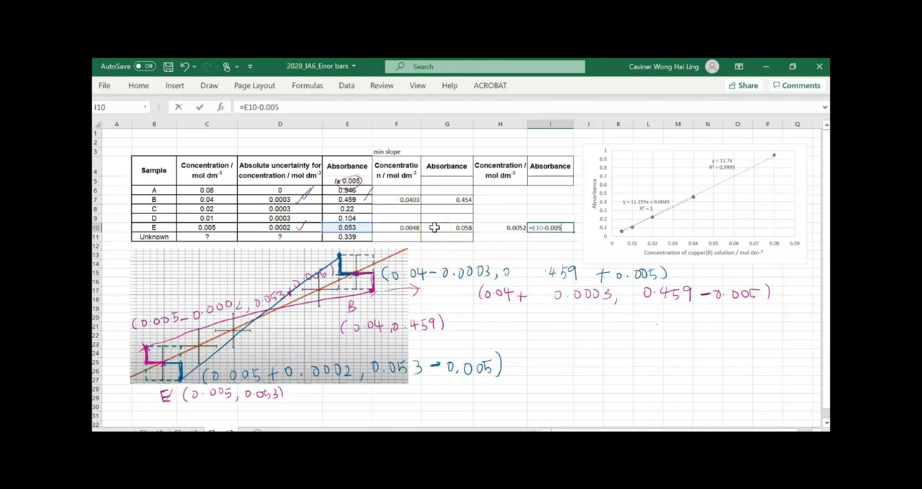
key("Return")
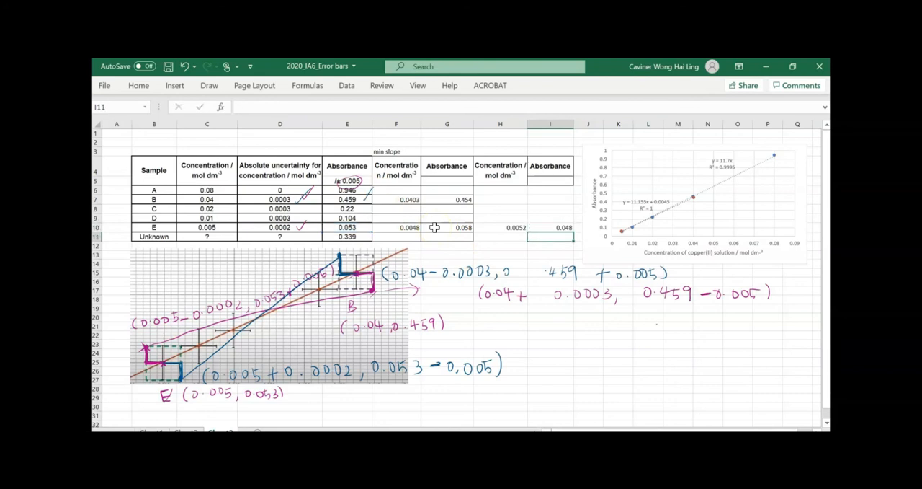
Calculate sample B's max-slope concentration in H7 with the formula =C7-D7
left_click(505, 197)
double_click(505, 197)
type("=")
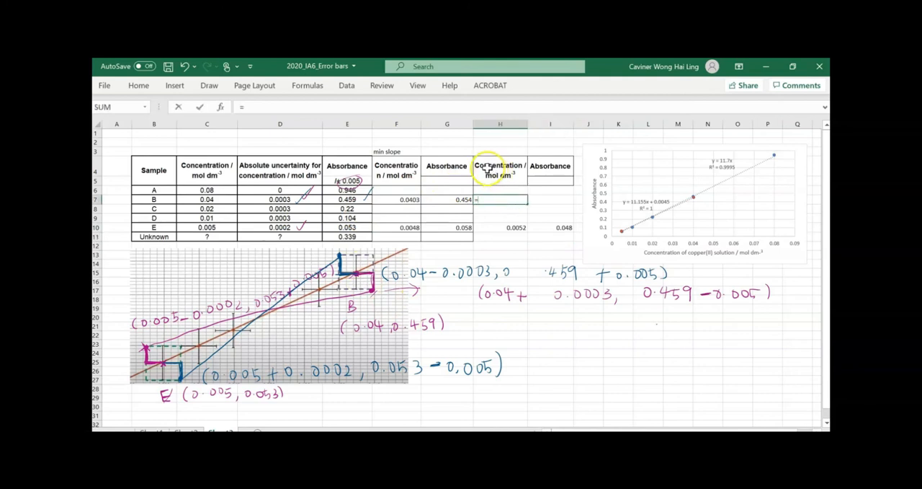
left_click(215, 200)
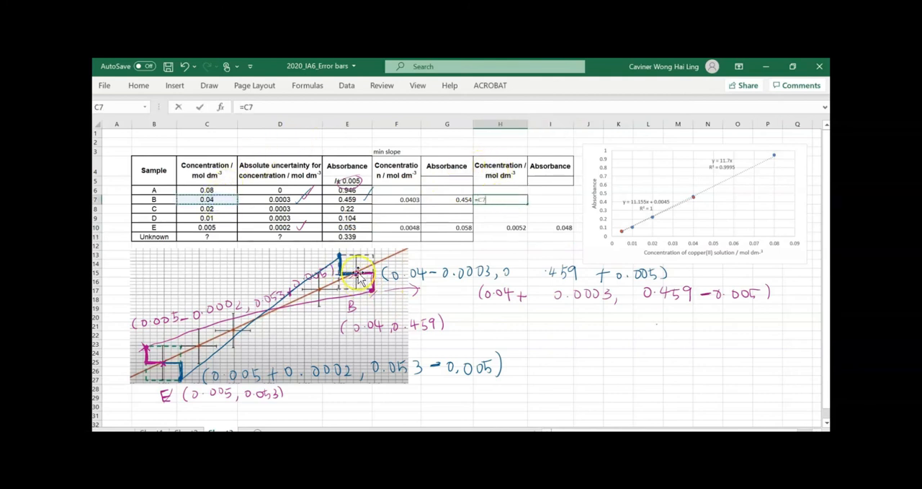
type("-")
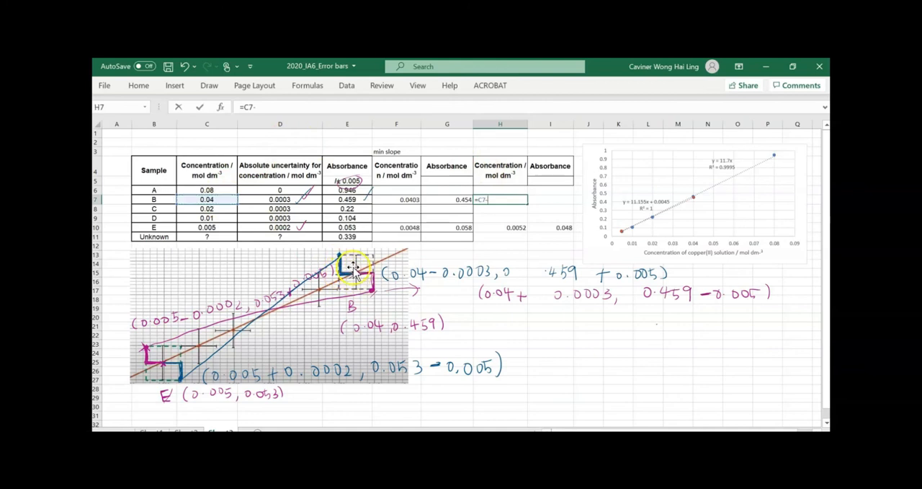
left_click(255, 200)
key("Return")
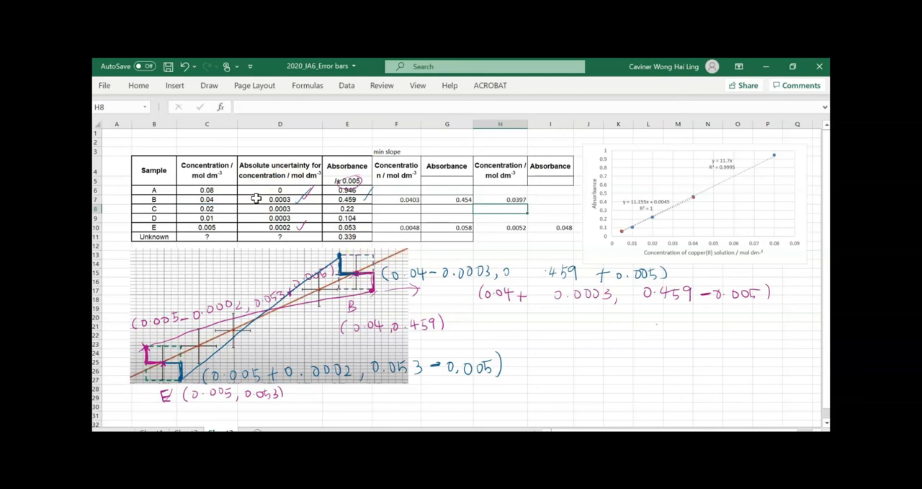
Calculate sample B's max-slope absorbance in I7 with the formula =E7+0.005
left_click(551, 200)
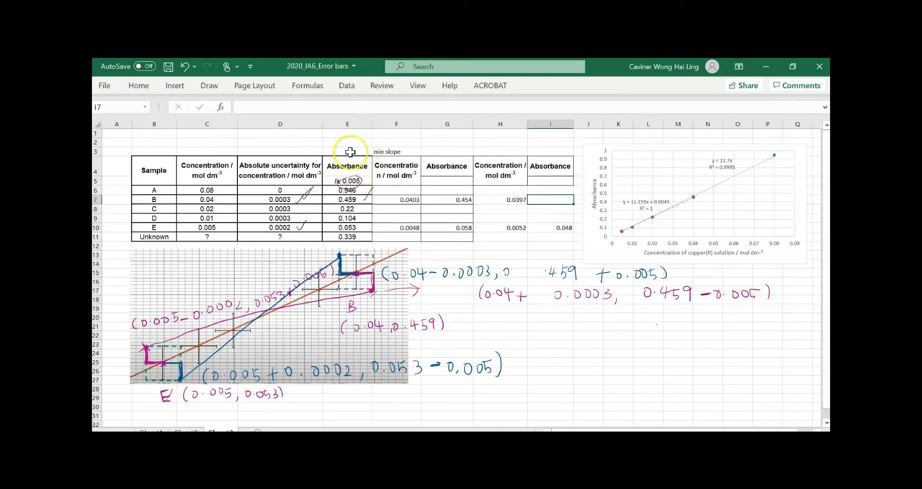
left_click(352, 109)
type("=")
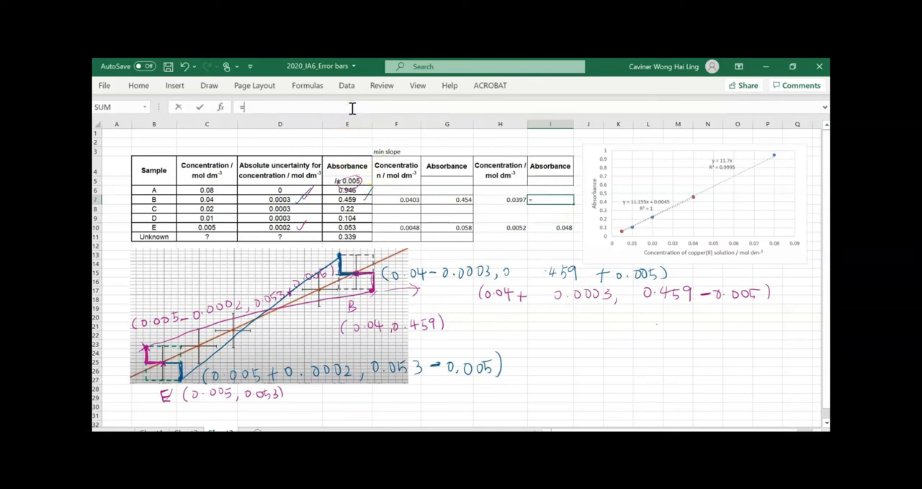
left_click(347, 199)
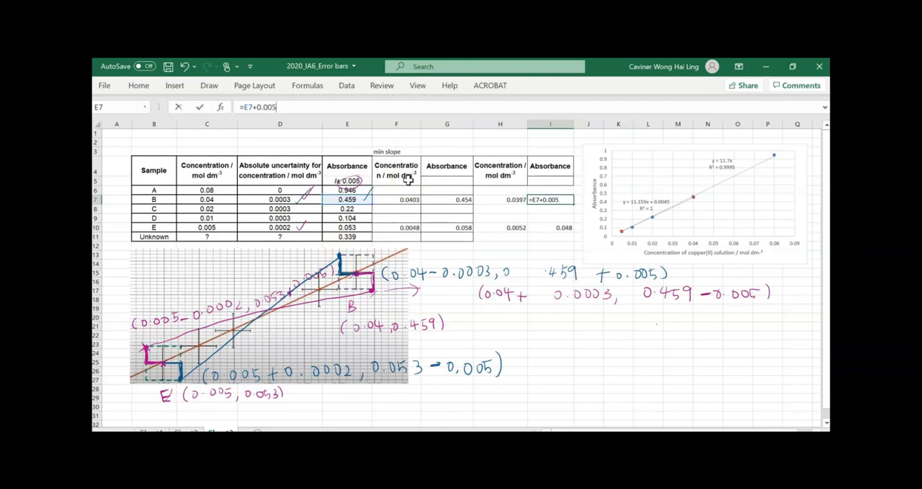
key("Return")
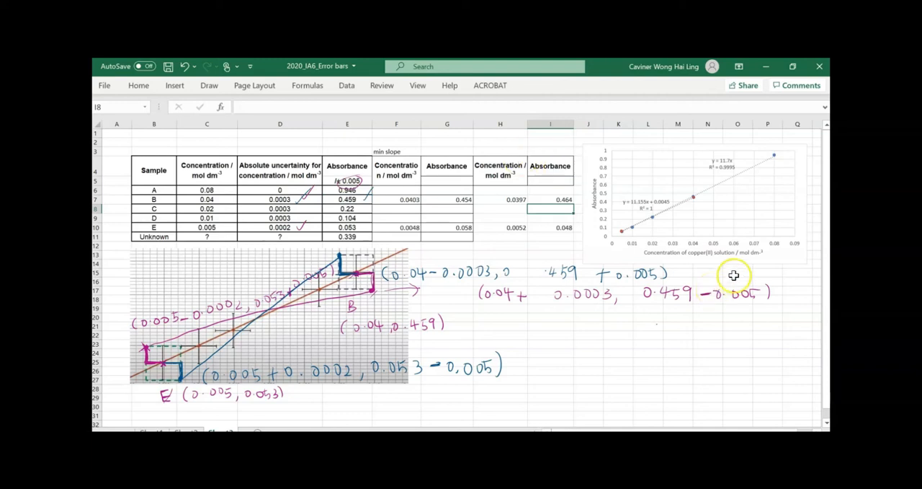
Add a data series named max slope to the calibration chart and set its X values to H7:H10
left_click(717, 215)
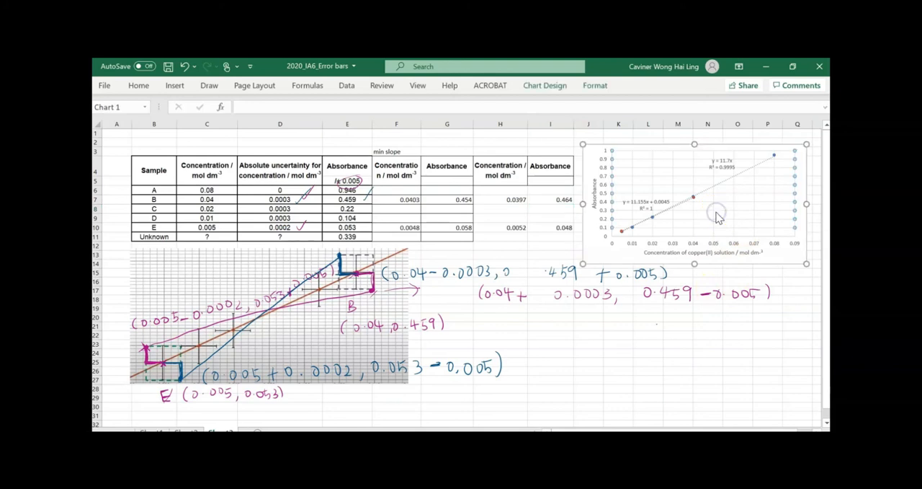
right_click(719, 217)
left_click(748, 268)
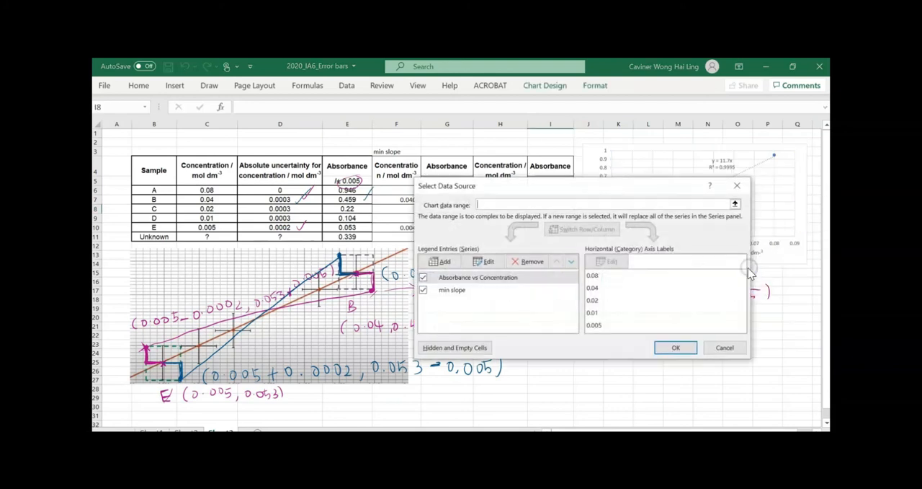
left_click(441, 261)
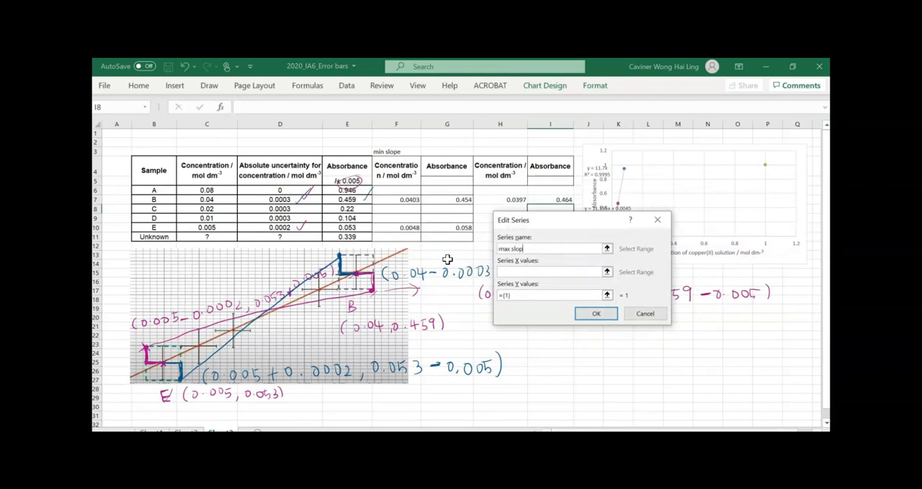
left_click(606, 271)
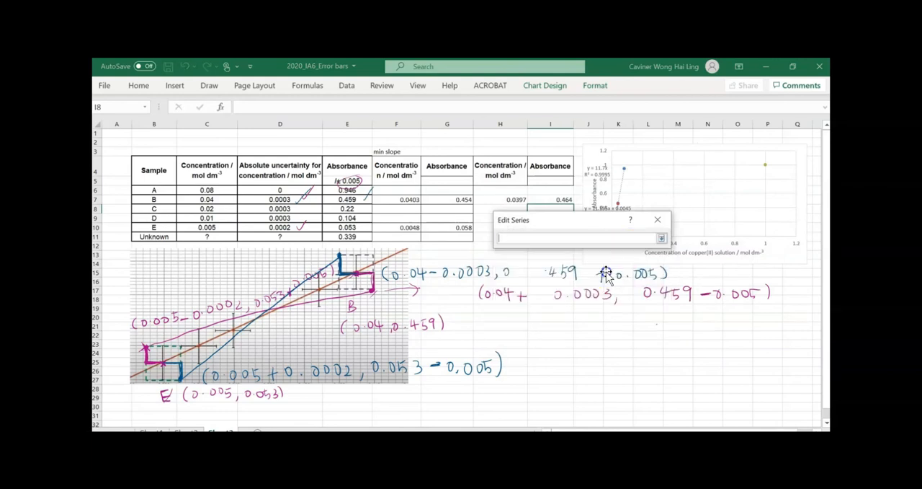
left_click_drag(528, 206, 517, 226)
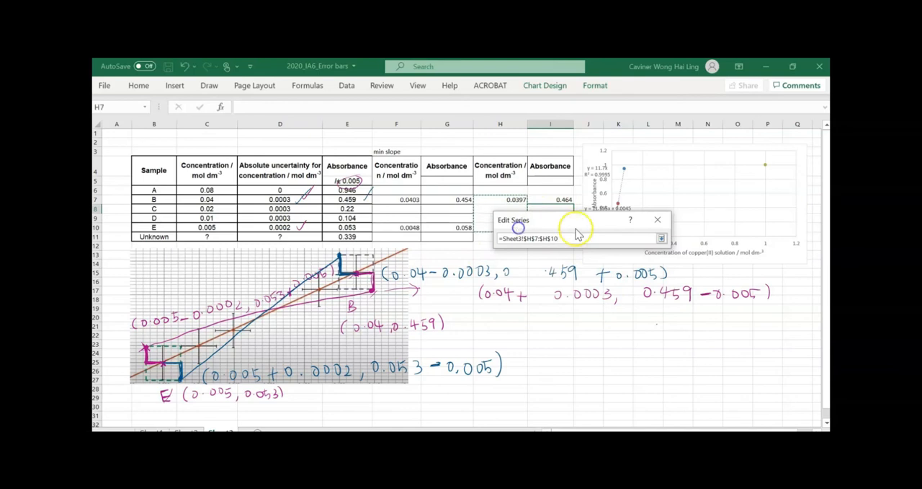
left_click(661, 239)
Set the max slope series' Y values to I7:I10 and apply the chart data changes
left_click(607, 292)
left_click_drag(552, 200, 552, 229)
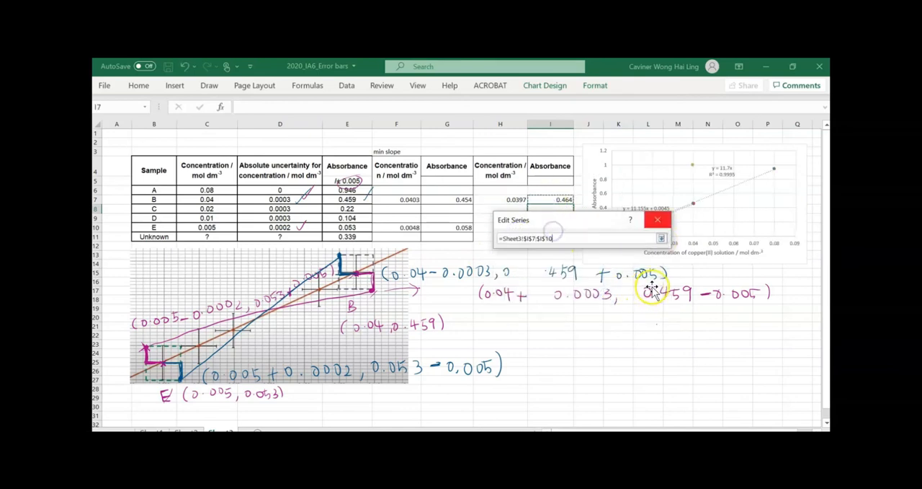
left_click(661, 238)
left_click(596, 313)
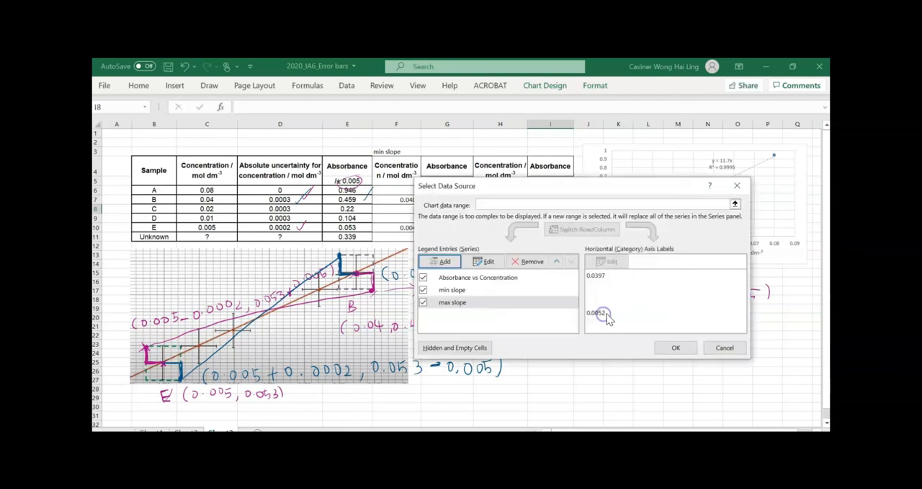
left_click(681, 348)
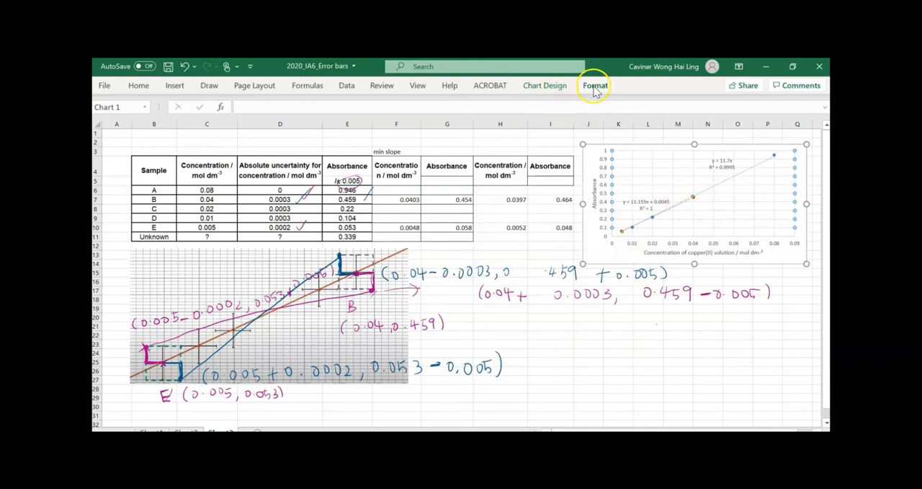
Add a linear trendline to the calibration chart based on the max slope series
left_click(566, 84)
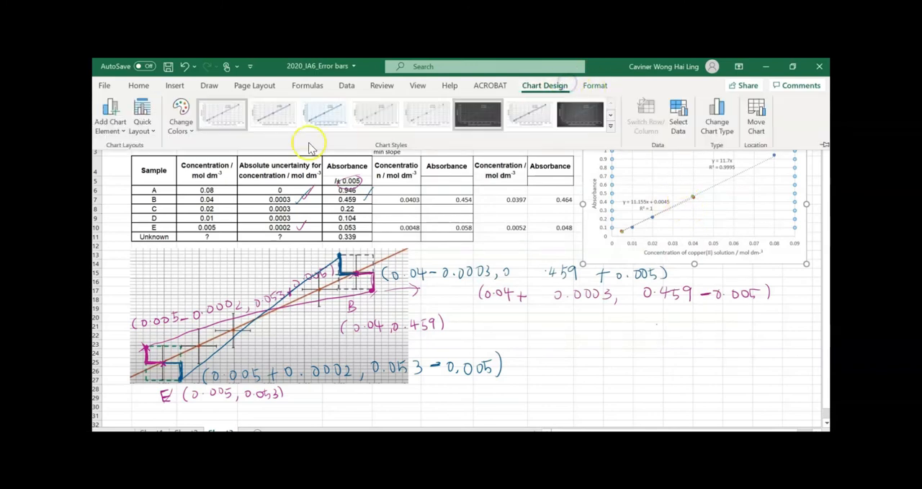
left_click(110, 119)
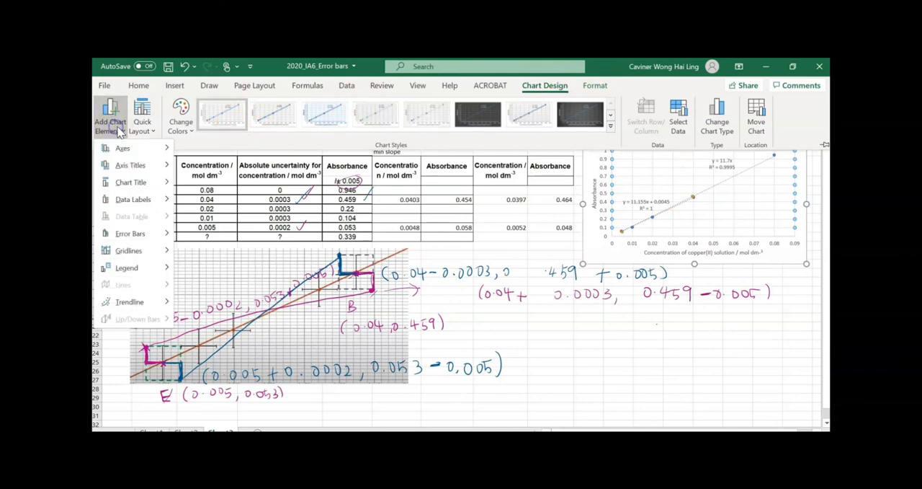
mouse_move(154, 303)
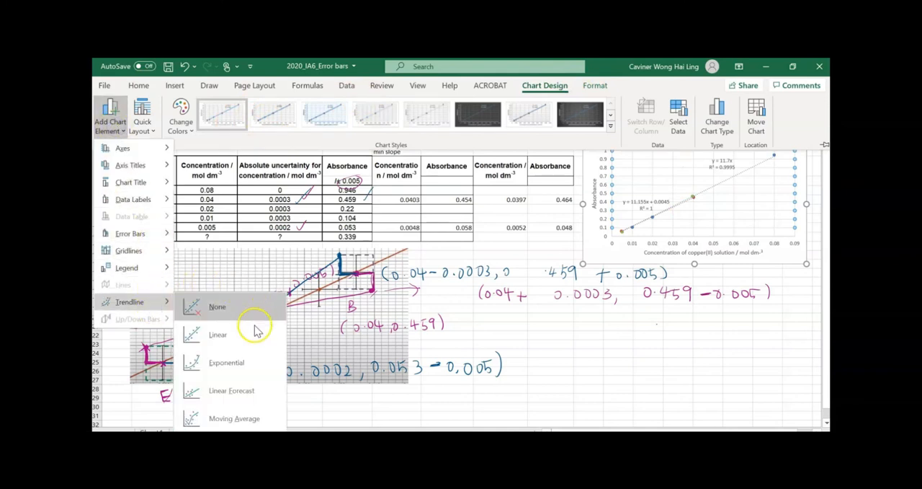
left_click(256, 336)
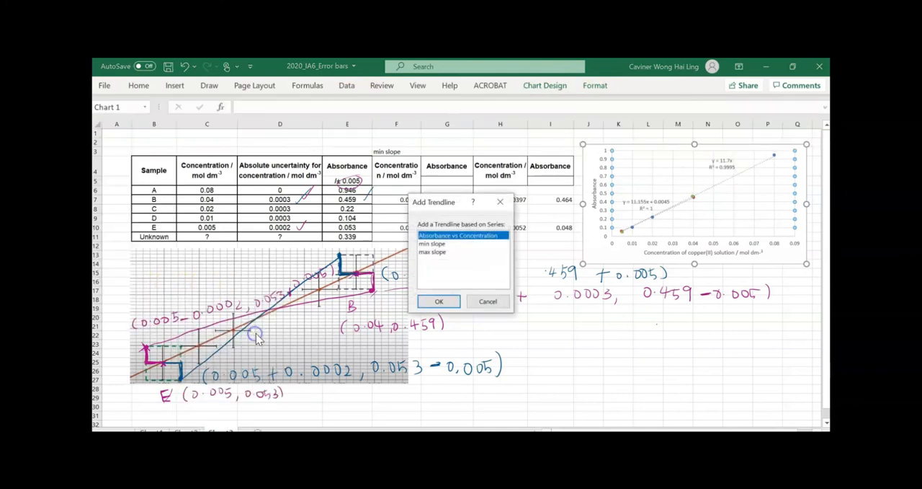
left_click(432, 252)
left_click(439, 301)
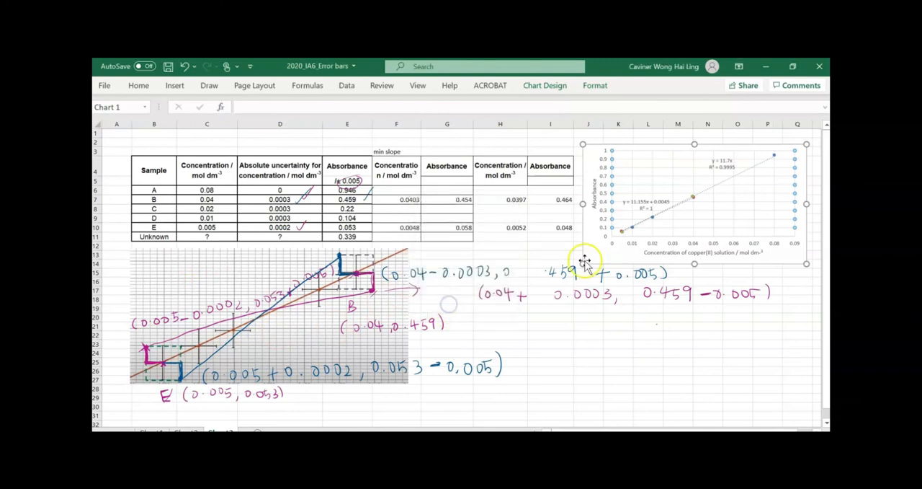
Display the equation and R-squared value of the max slope trendline and move its label clear of the min slope label
double_click(693, 195)
scroll(758, 374, "down", 2)
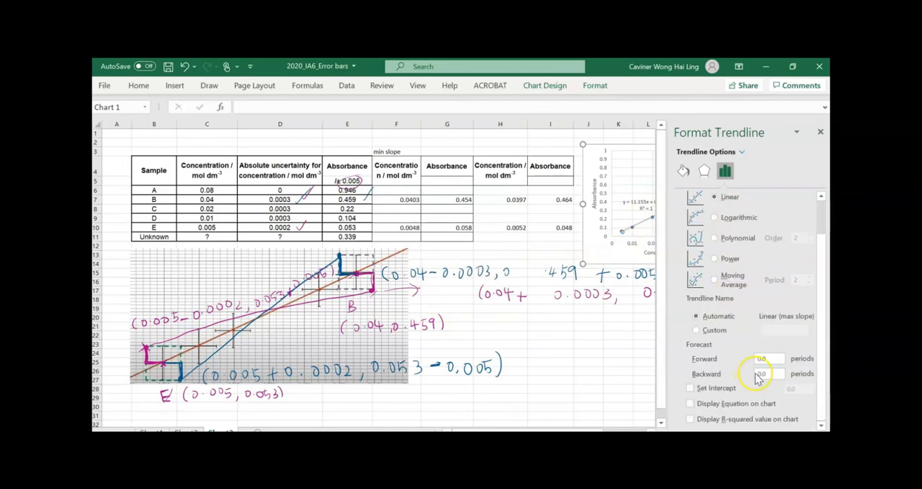
left_click(735, 403)
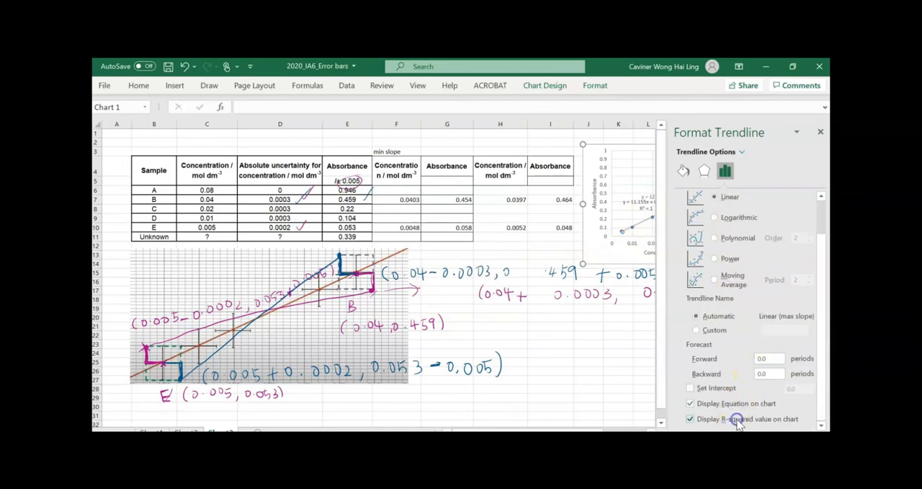
left_click(820, 132)
left_click_drag(679, 204, 748, 210)
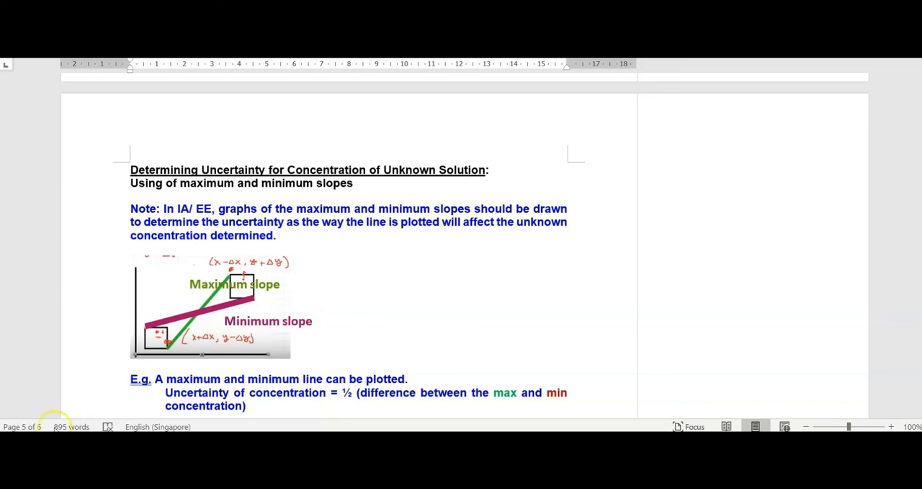
Switch from the Word document back to the Excel sheet with the calibration chart
left_click(75, 441)
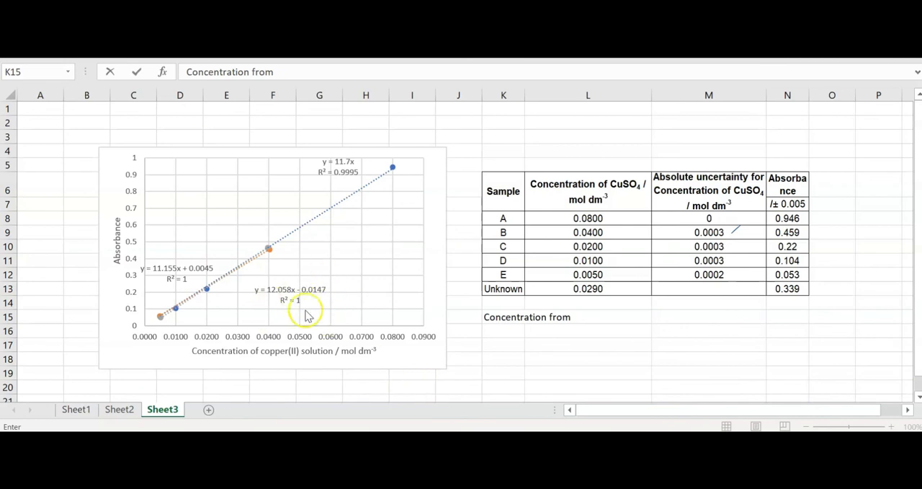
left_click(501, 317)
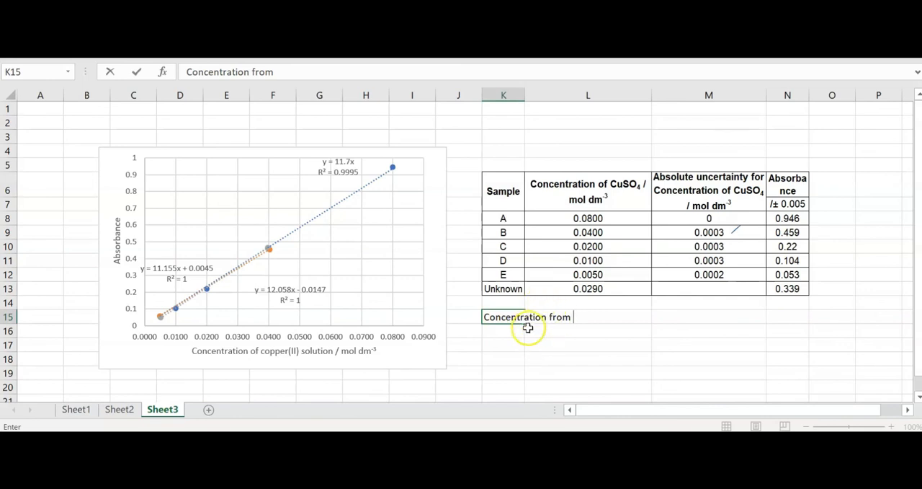
left_click_drag(540, 358, 540, 350)
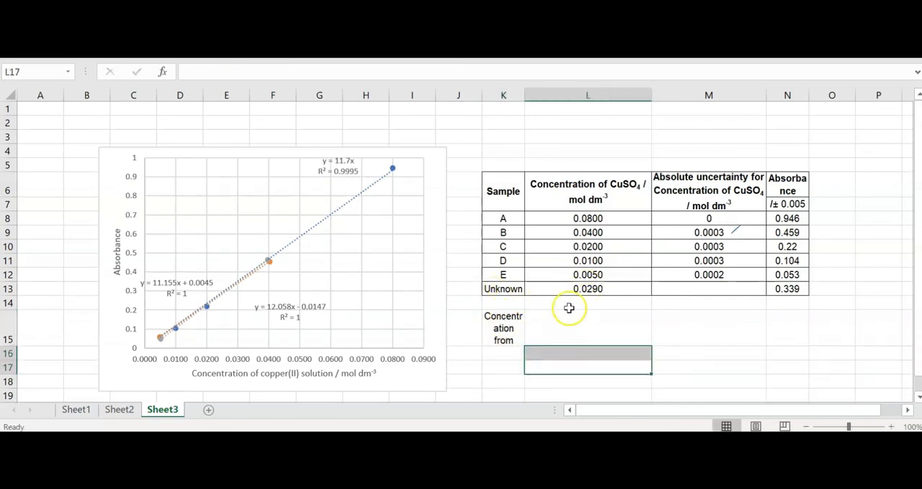
left_click(613, 288)
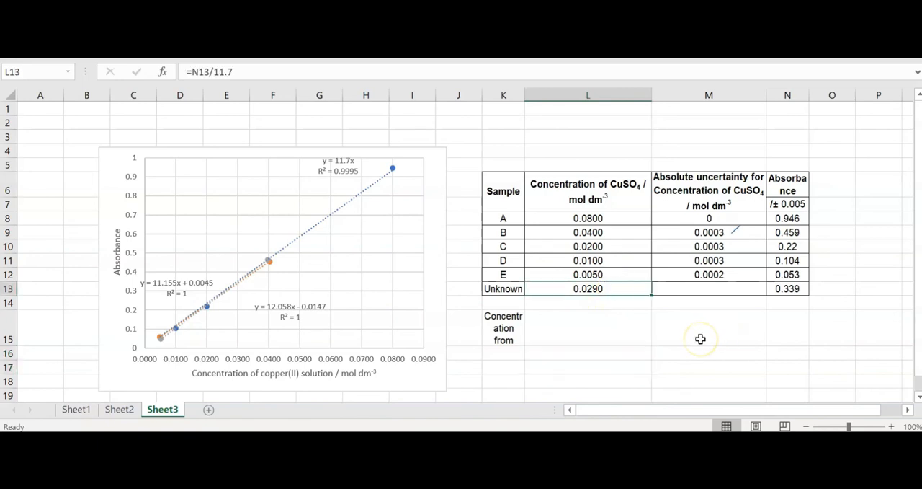
scroll(678, 324, "down", 1)
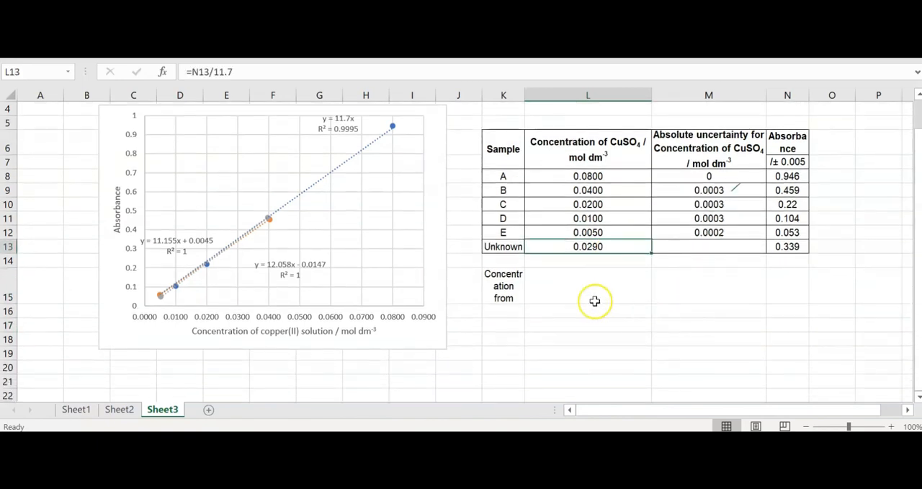
double_click(516, 284)
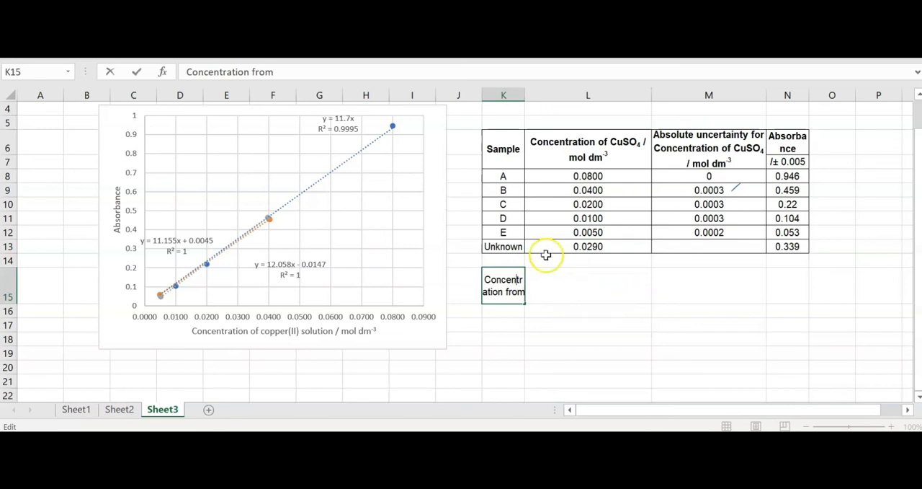
key("BackSpace")
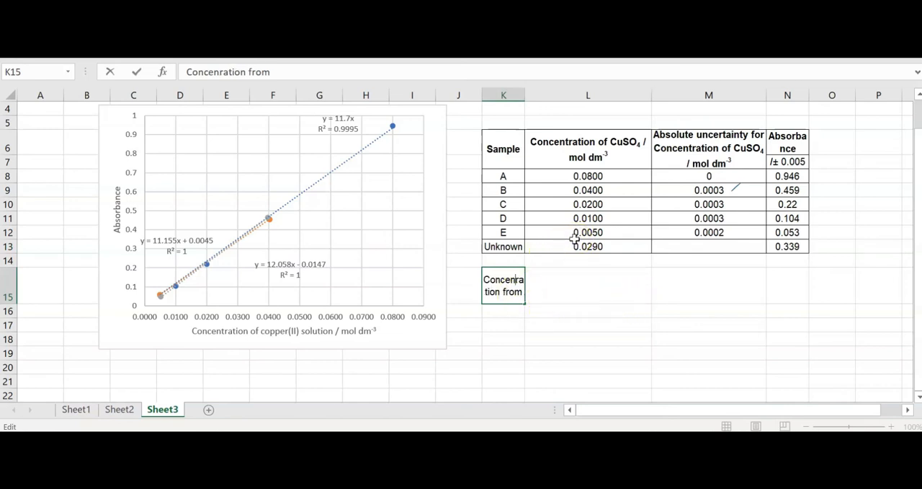
left_click(653, 312)
left_click(495, 291)
key("BackSpace")
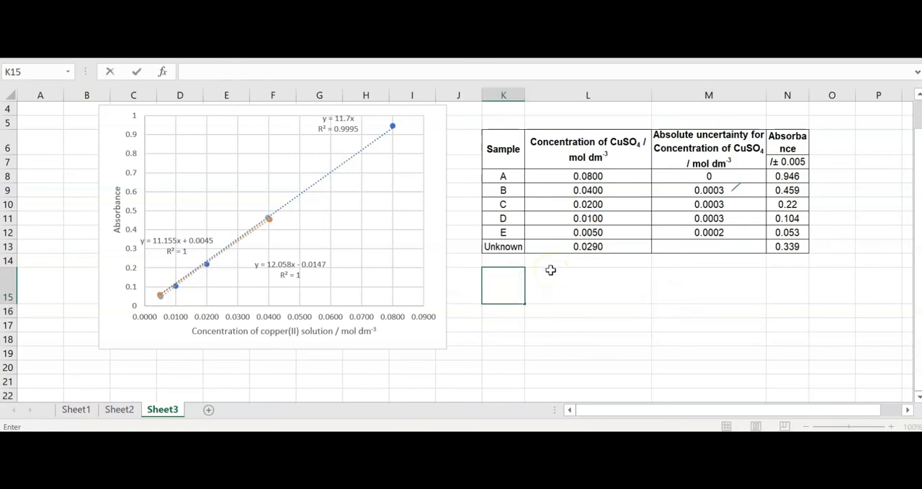
Enter the label "Concentration of solution using max slope" in cell L15
left_click(584, 286)
type("Concentration of solution using ma")
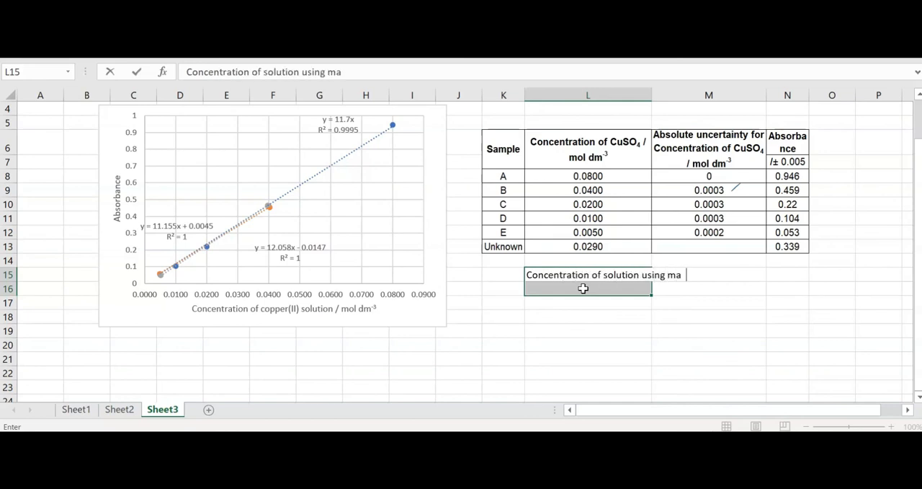
type("x slope")
key("Return")
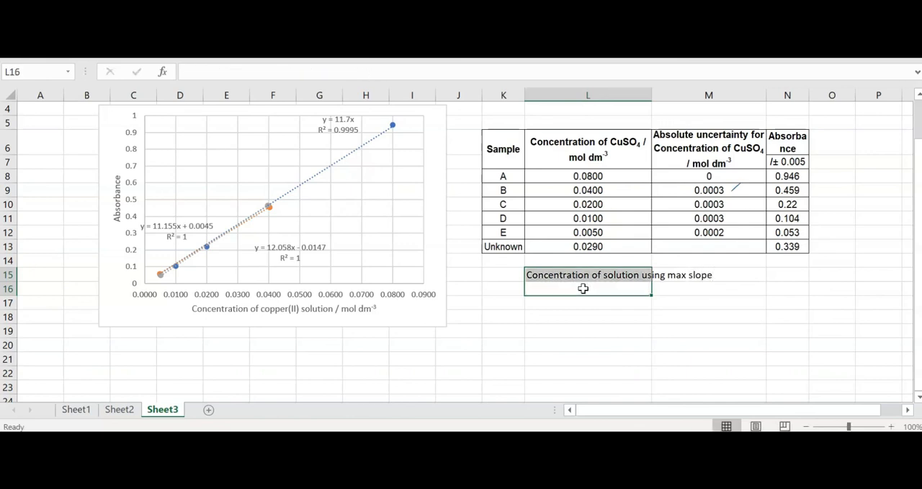
Calculate the unknown's concentration from the max slope equation in N15 with the formula =(0.339+0.0147)/12.058
left_click(787, 274)
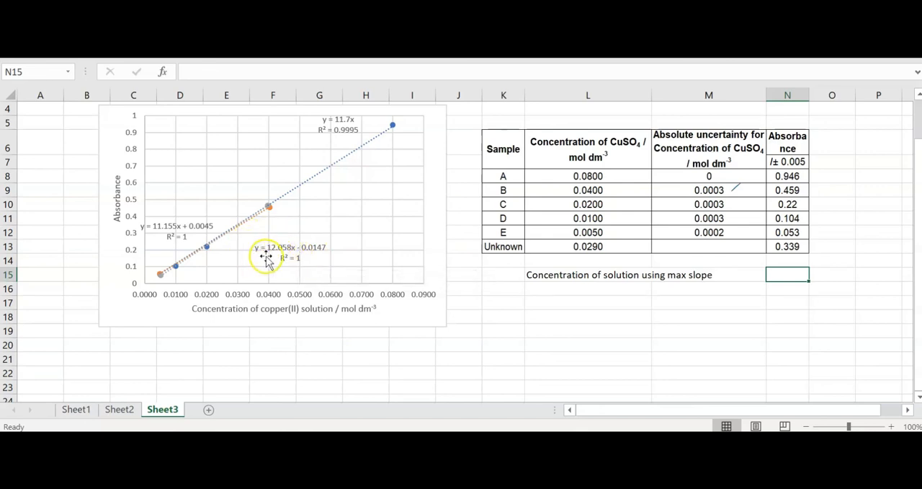
left_click(801, 246)
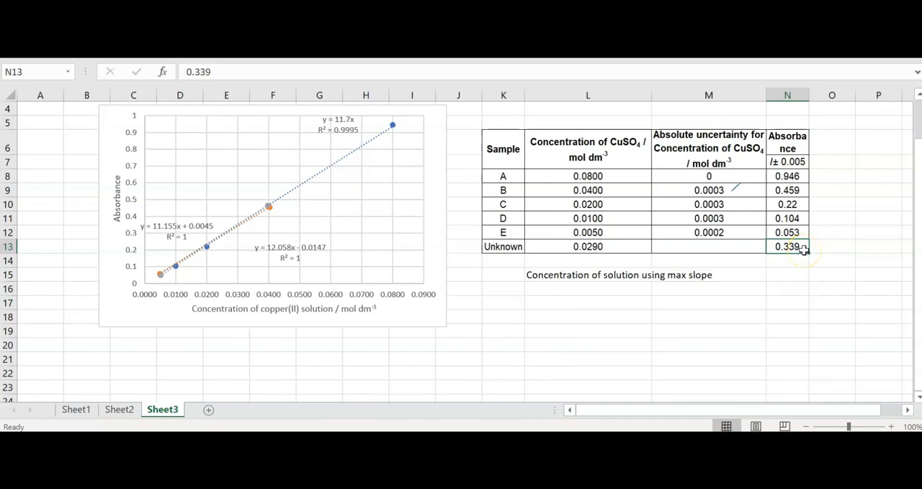
left_click(784, 277)
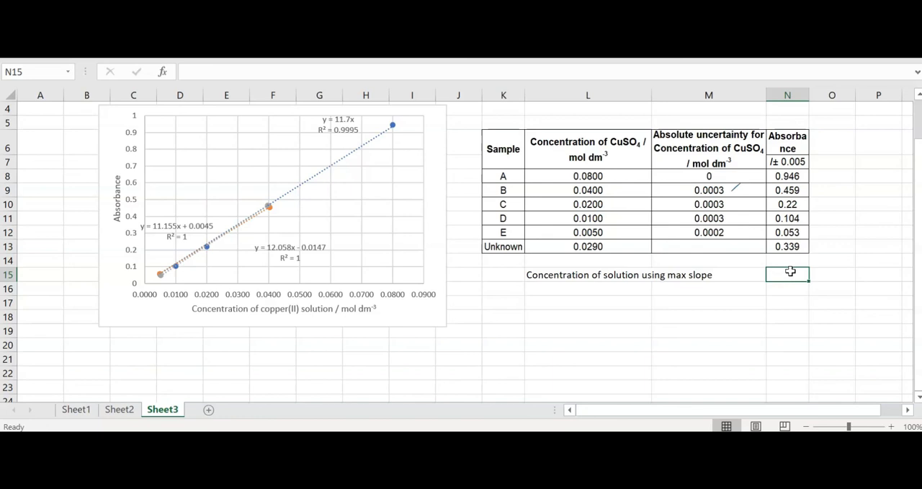
type("=")
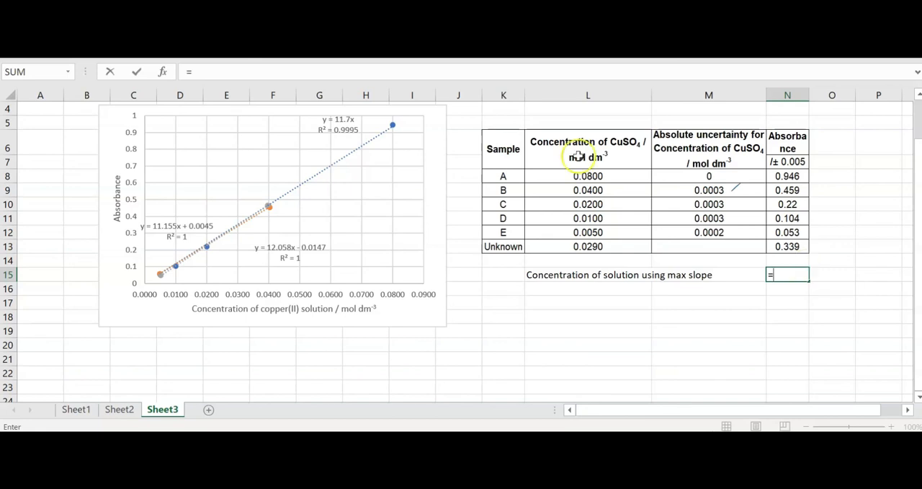
left_click(255, 69)
type("(0.")
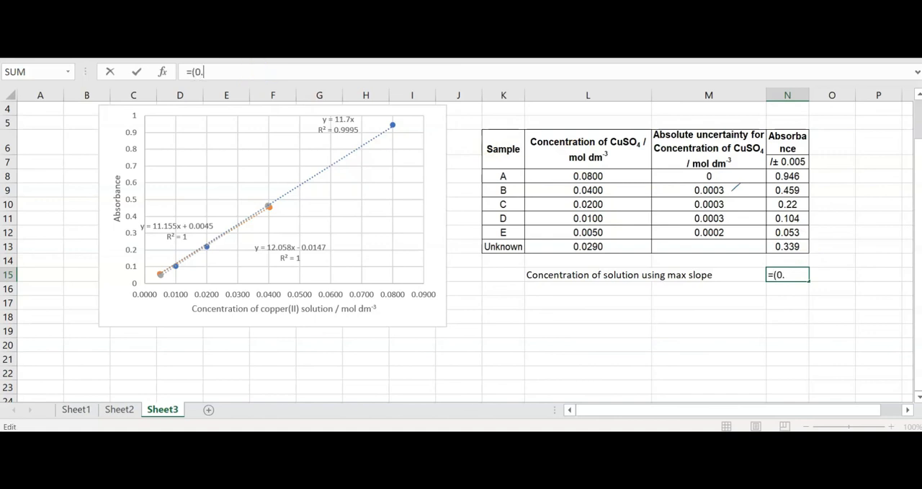
type("339+0.01")
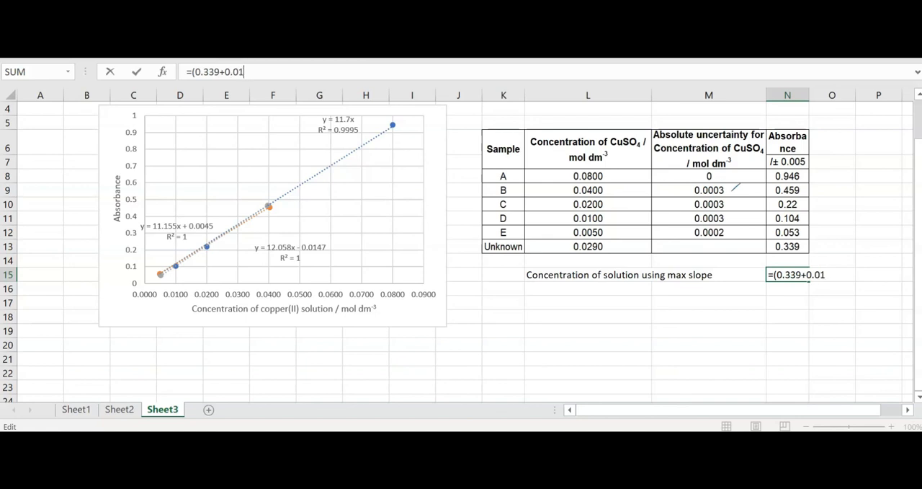
type("47)/12.058")
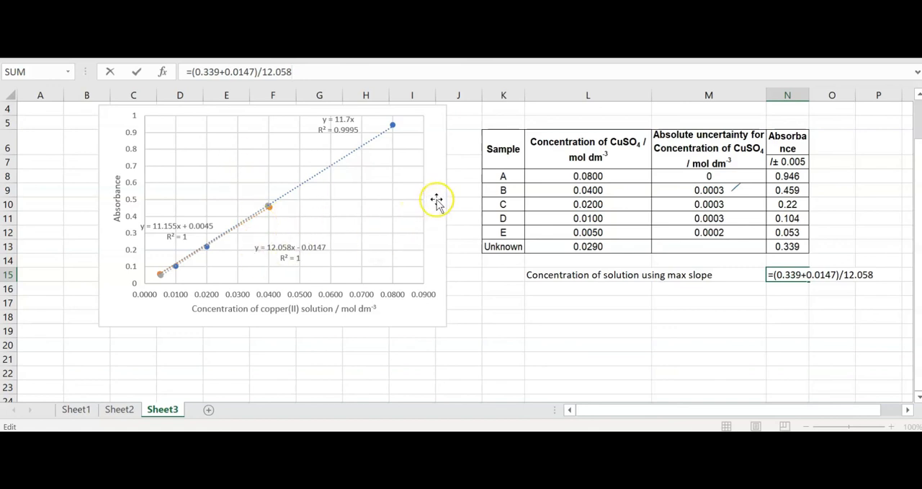
key("Return")
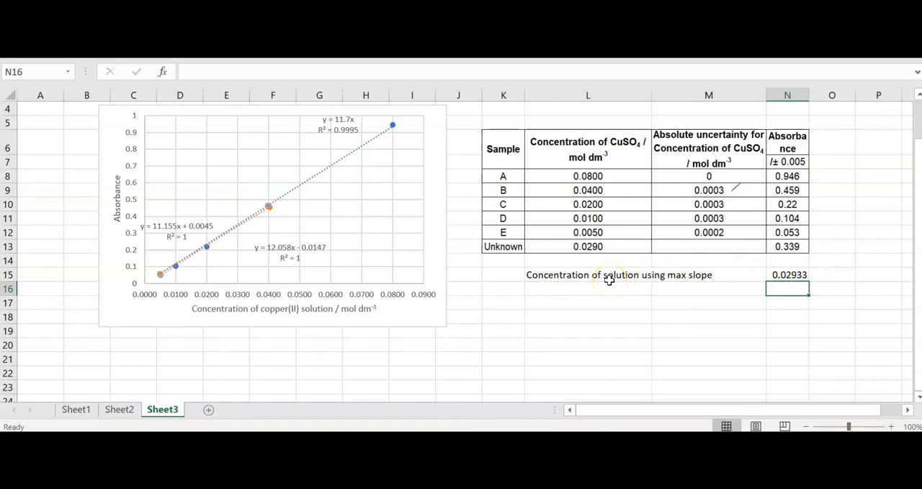
Copy the max slope label from L15 to L16 and reword the copy as "Concentration of solution using min slope"
left_click(556, 275)
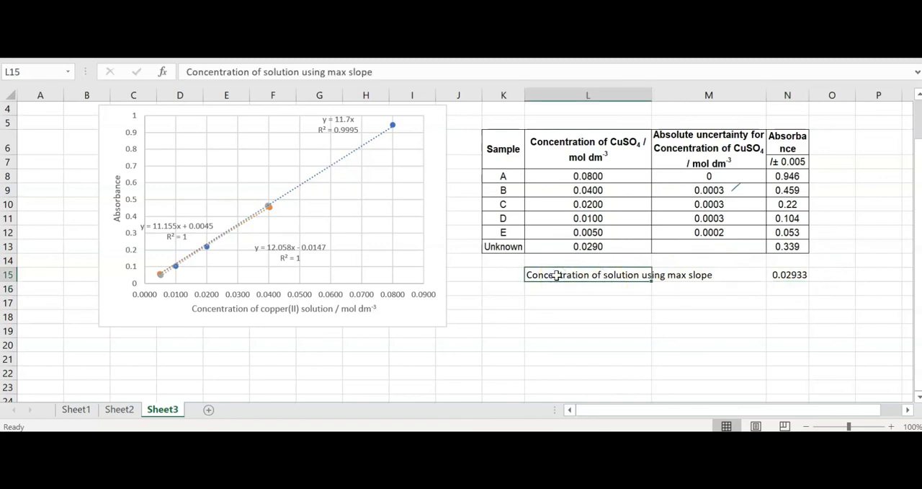
key("ctrl+c")
left_click(581, 292)
key("ctrl+v")
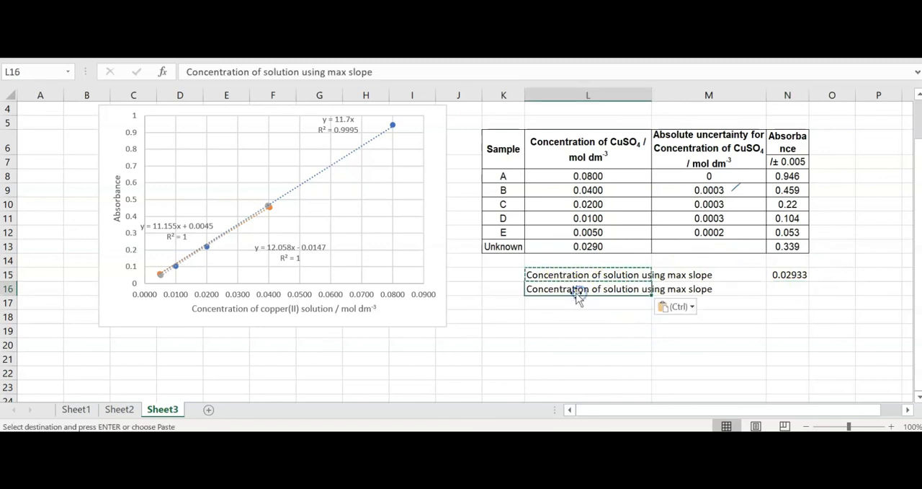
left_click(345, 73)
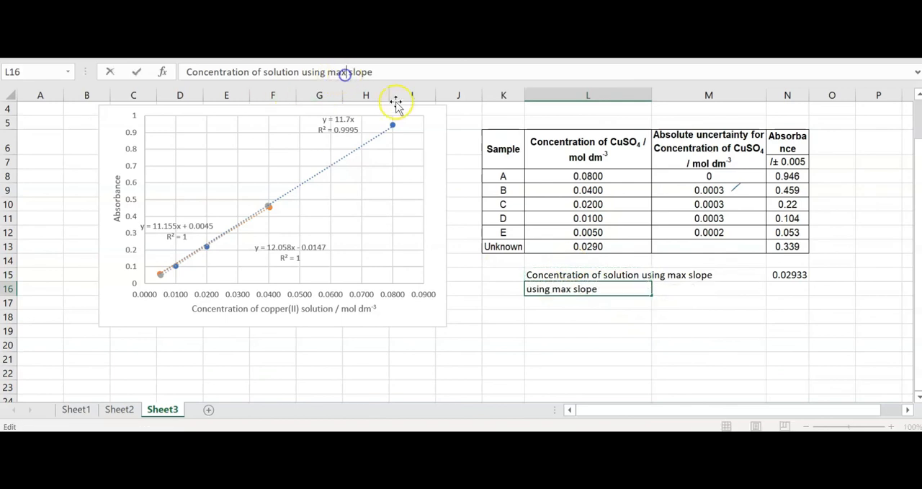
key("BackSpace")
key("BackSpace")
type("in")
key("Return")
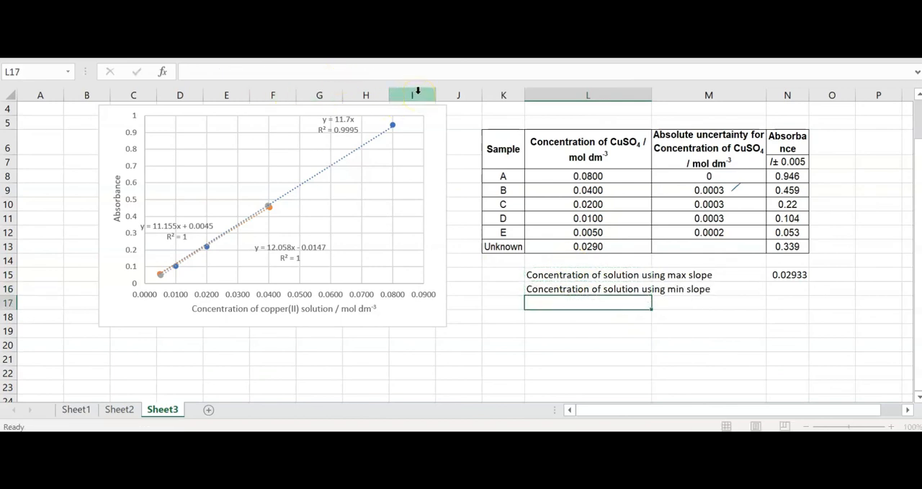
Calculate the unknown's concentration from the min slope equation in N16 with the formula =(N13-0.0045)/11.155
left_click(791, 287)
type("=")
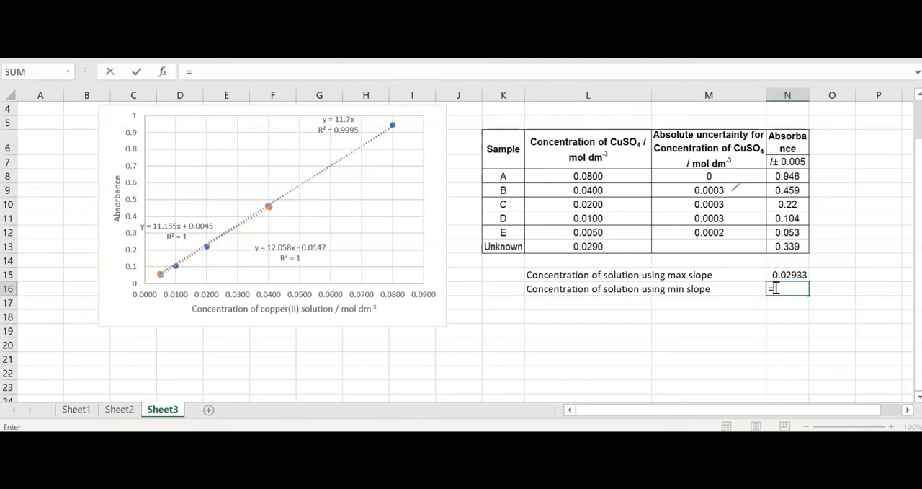
left_click(804, 246)
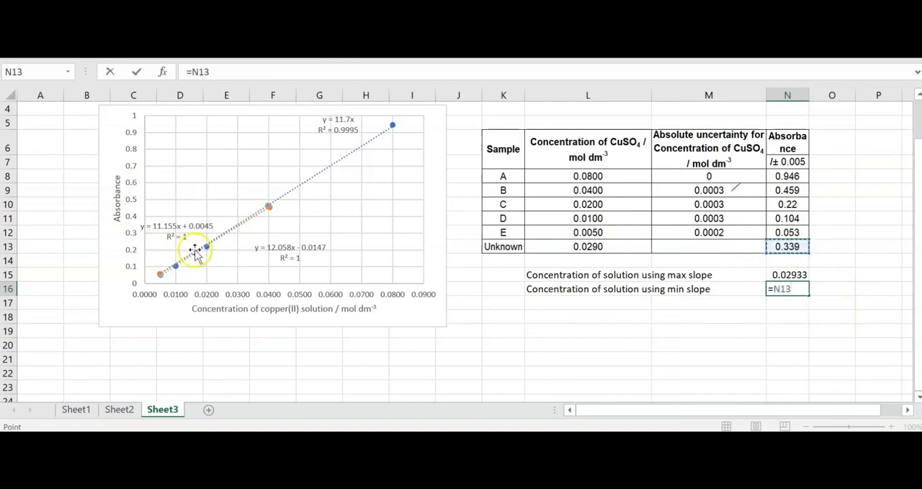
left_click(216, 71)
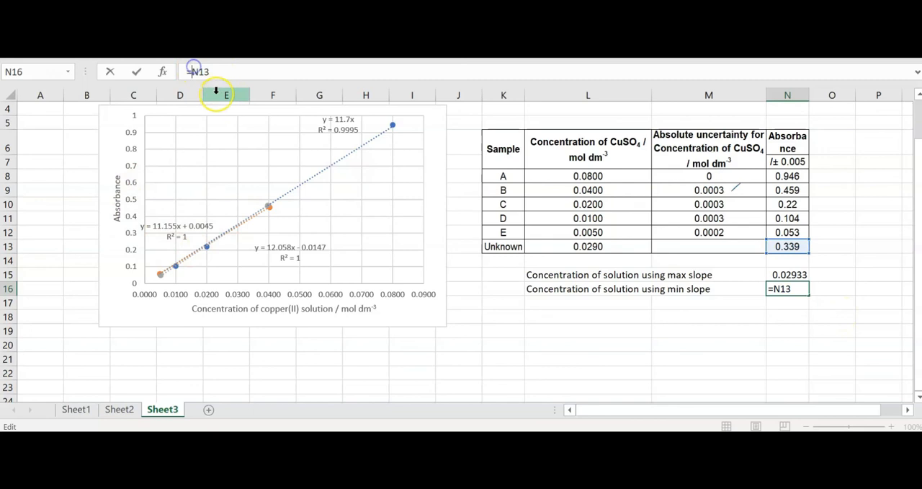
type("(")
type("-")
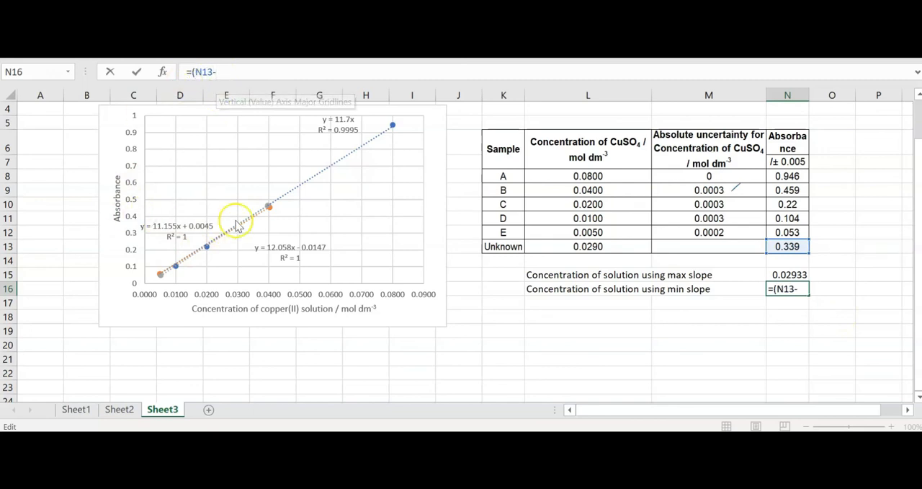
type("0.004")
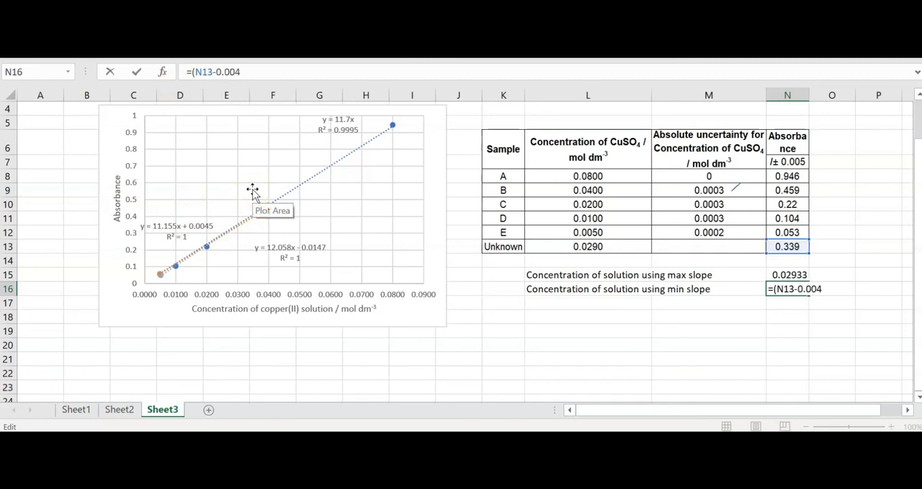
type("5)/11.155")
key("Return")
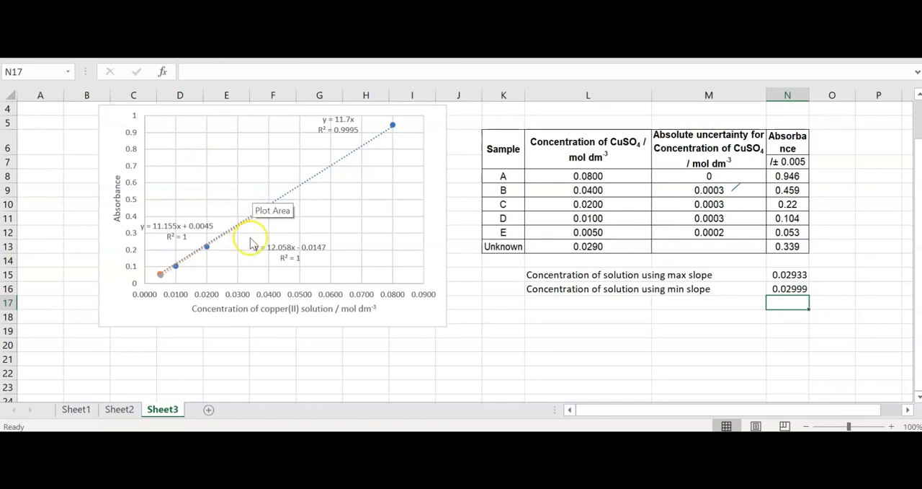
left_click(793, 298)
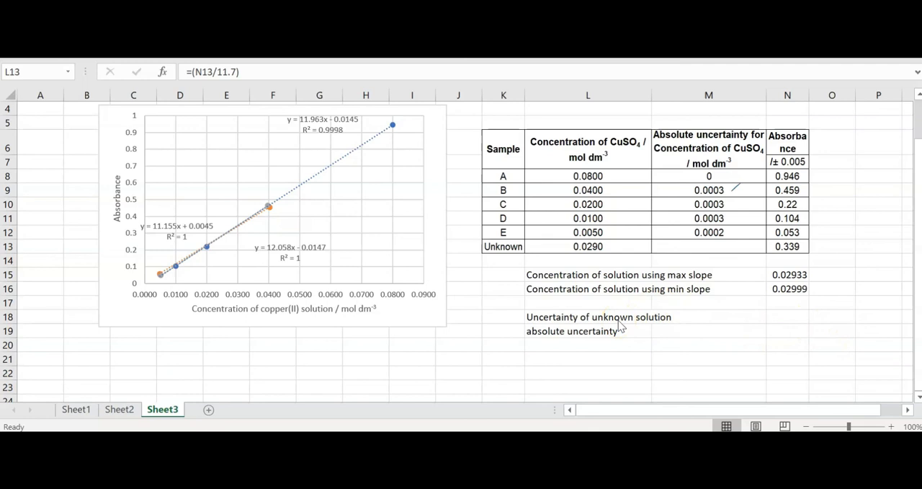
Check the uncertainty of concentration formula in the Word document and return to the Excel sheet
mouse_move(344, 475)
left_click(343, 393)
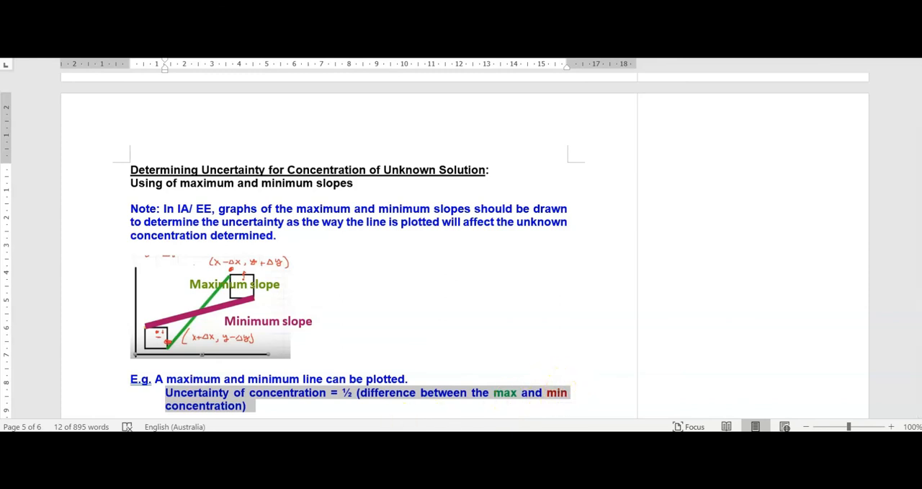
left_click(390, 441)
Calculate the uncertainty of the unknown solution in N18 as half the min–max slope concentration difference with =(N16-N15)/2
left_click(798, 320)
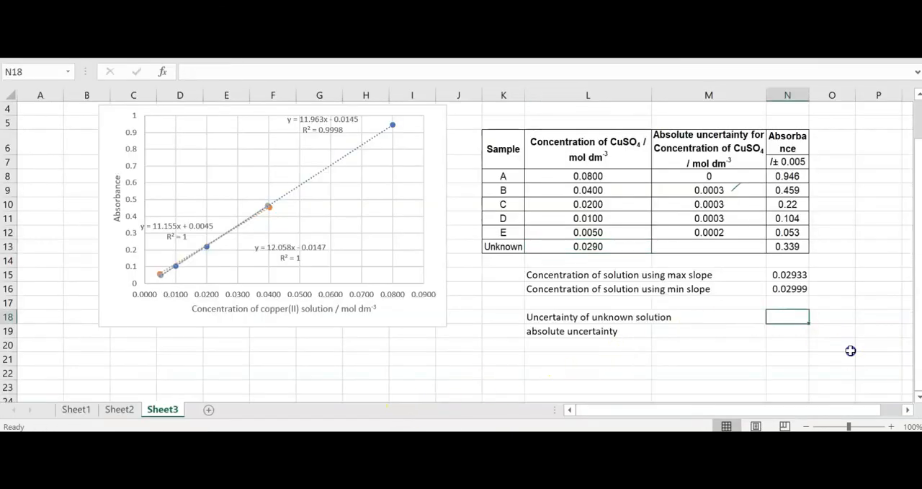
type("=")
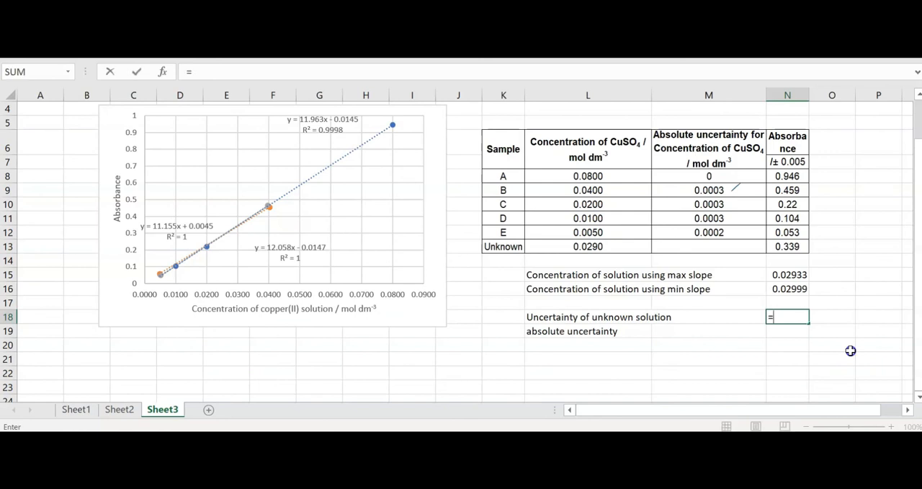
left_click(356, 75)
type("(")
left_click(787, 289)
type("-")
left_click(784, 272)
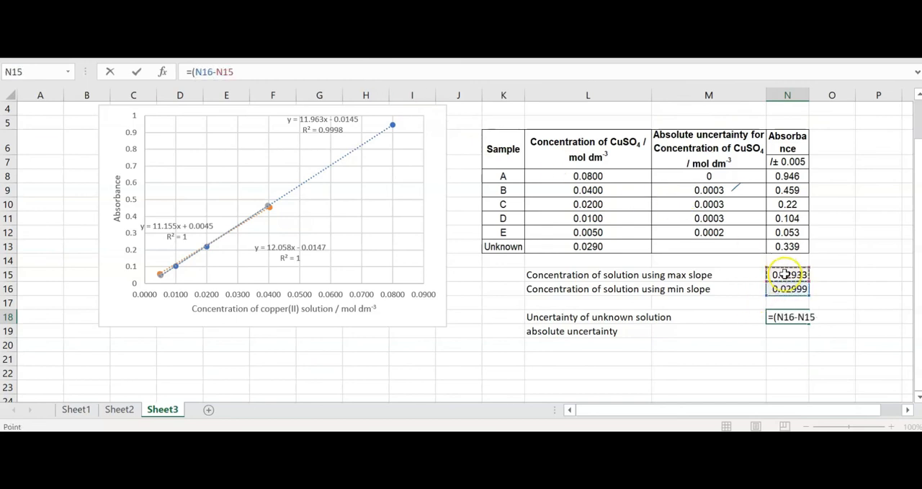
type(")/")
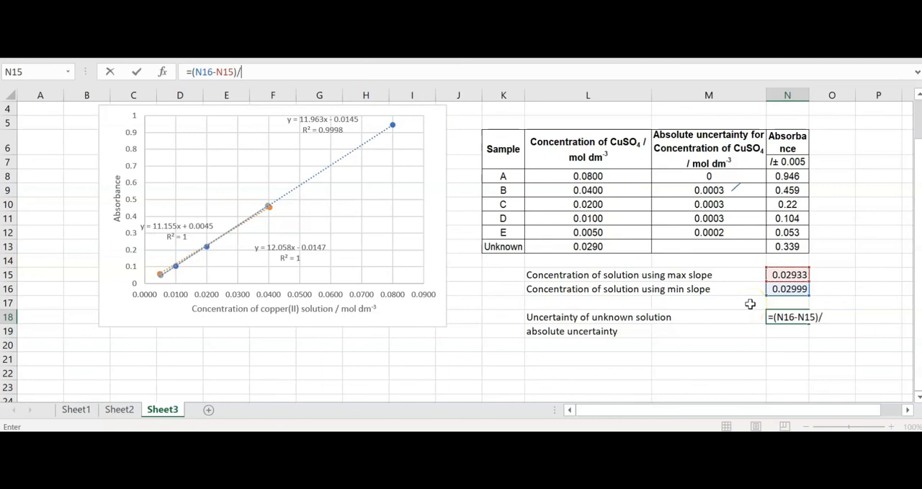
type("2")
key("Return")
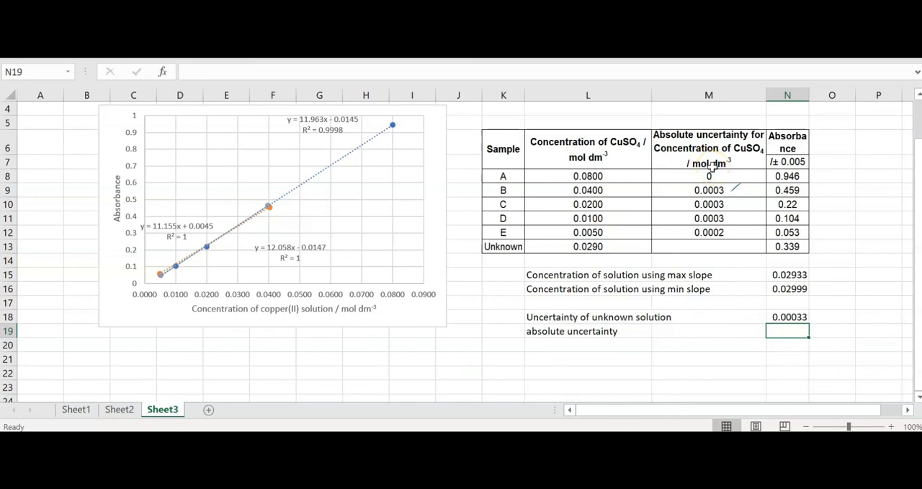
left_click(792, 317)
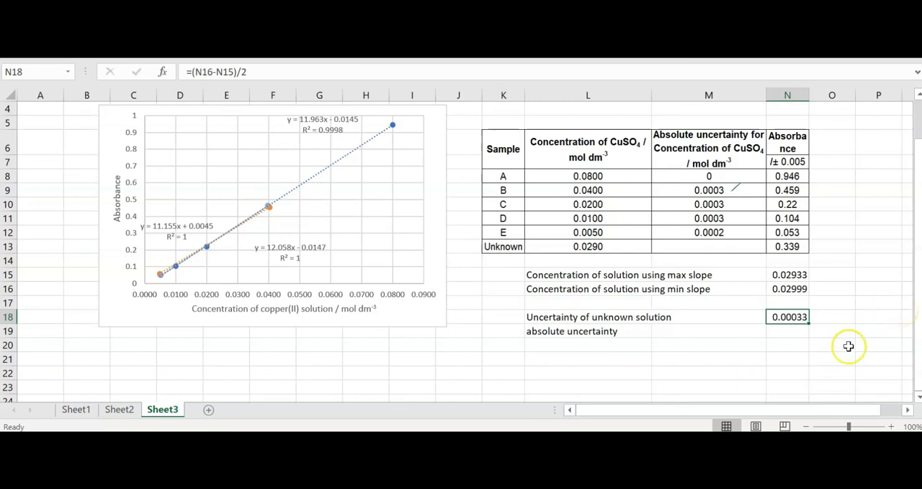
Enter the rounded-up absolute uncertainty 0.0004 in cell N19
left_click(802, 332)
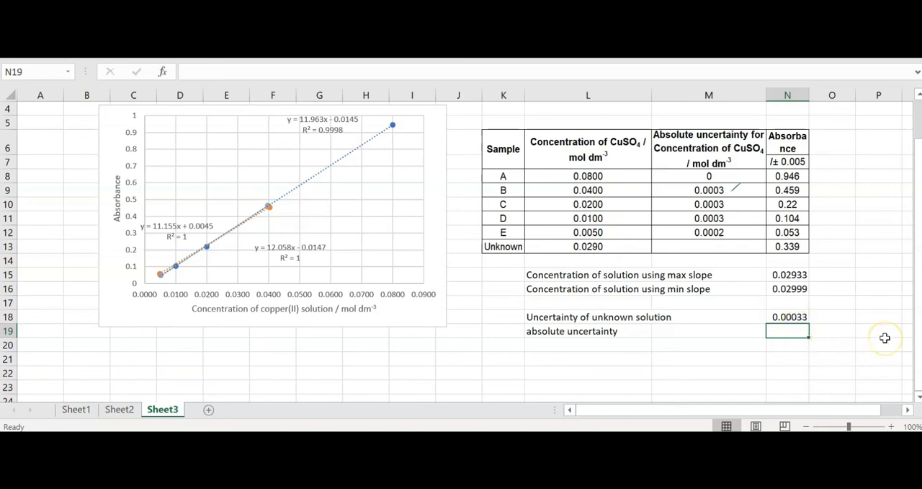
type("0.")
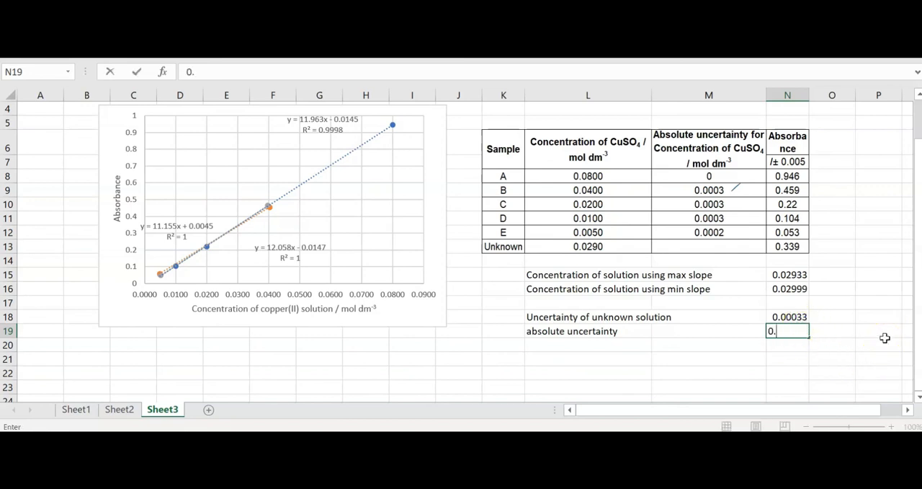
type("0004")
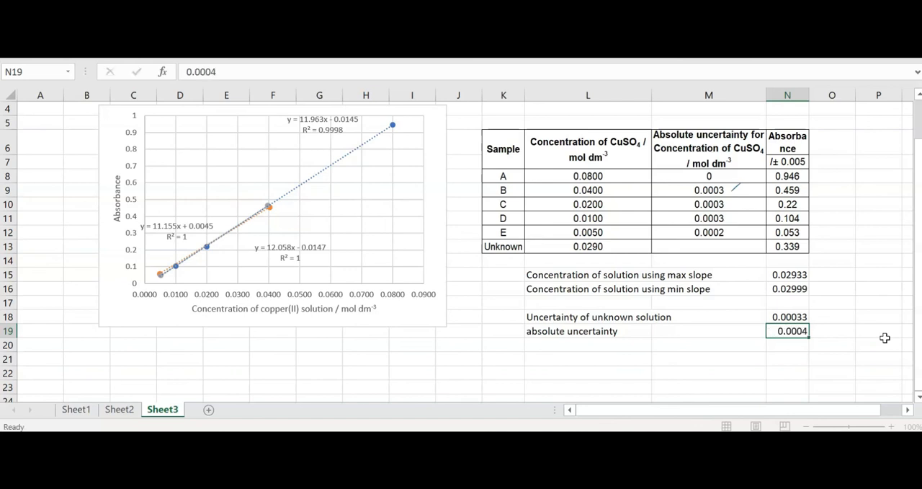
key("Return")
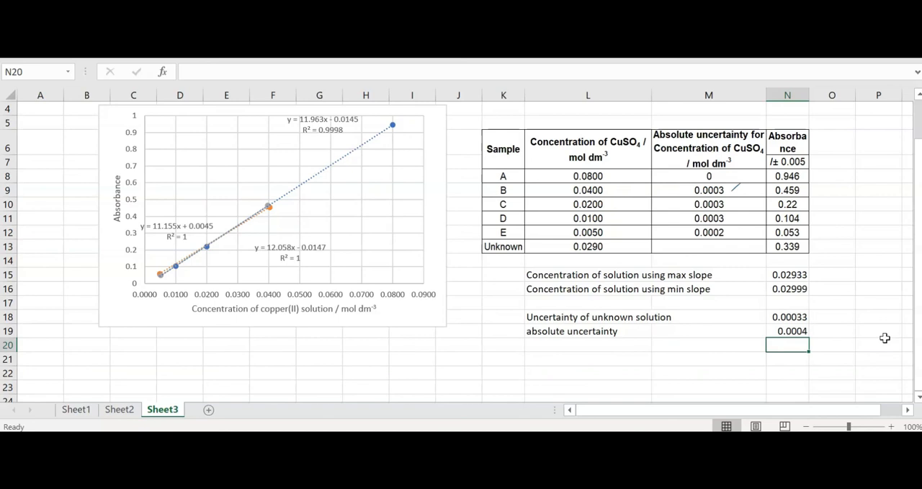
Copy the value 0.0004 from N19 into the unknown sample's absolute uncertainty cell M13
left_click(796, 331)
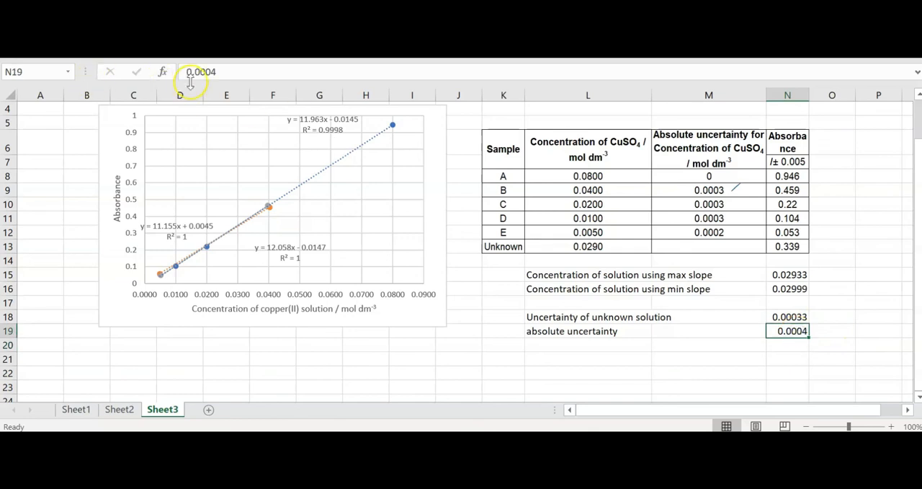
left_click_drag(221, 72, 173, 72)
key("ctrl+c")
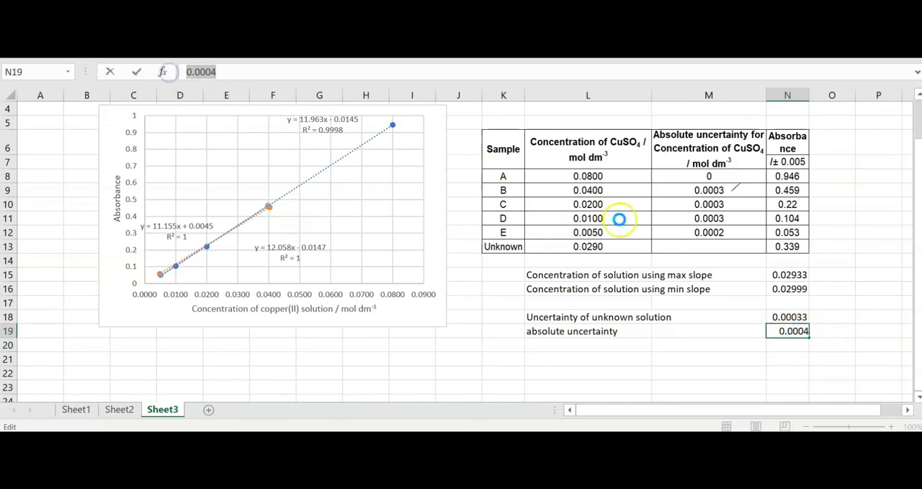
left_click(702, 246)
key("ctrl+v")
left_click(844, 303)
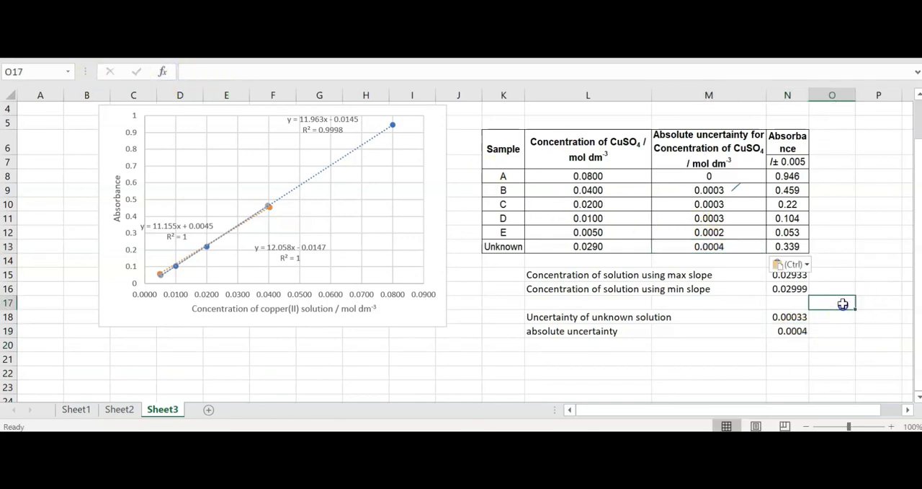
left_click(631, 245)
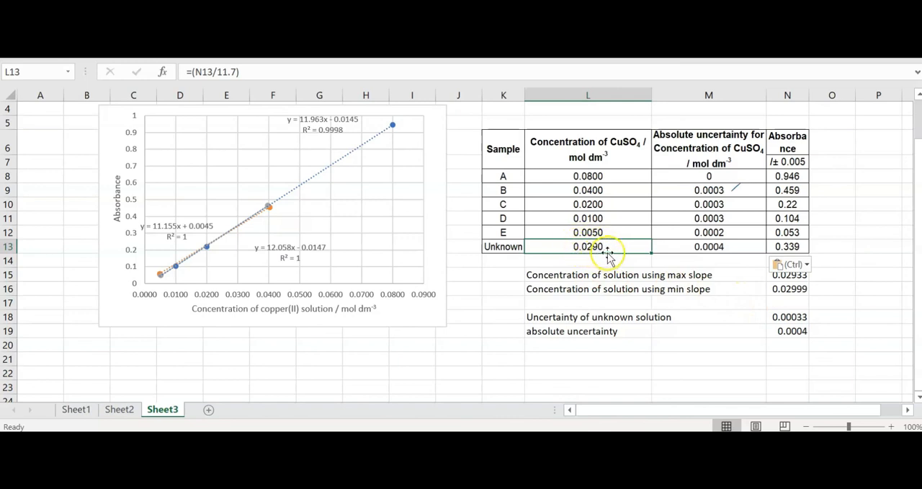
left_click(714, 249)
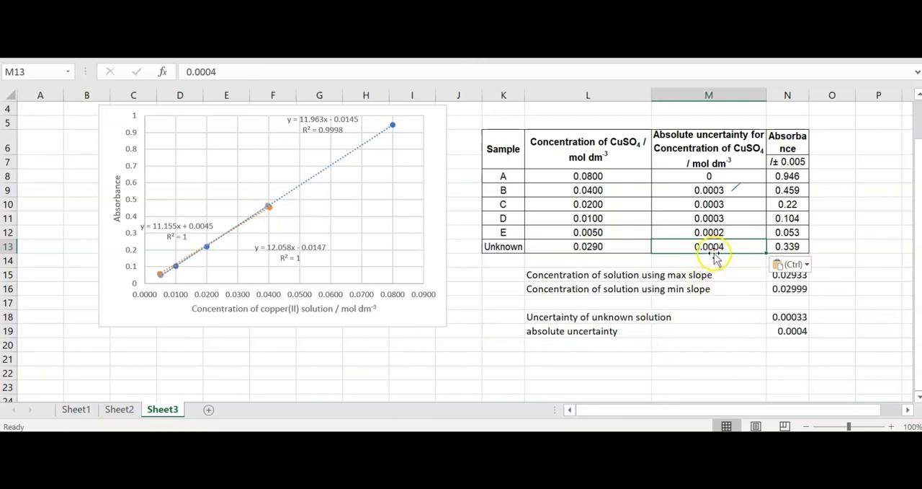
left_click(648, 248)
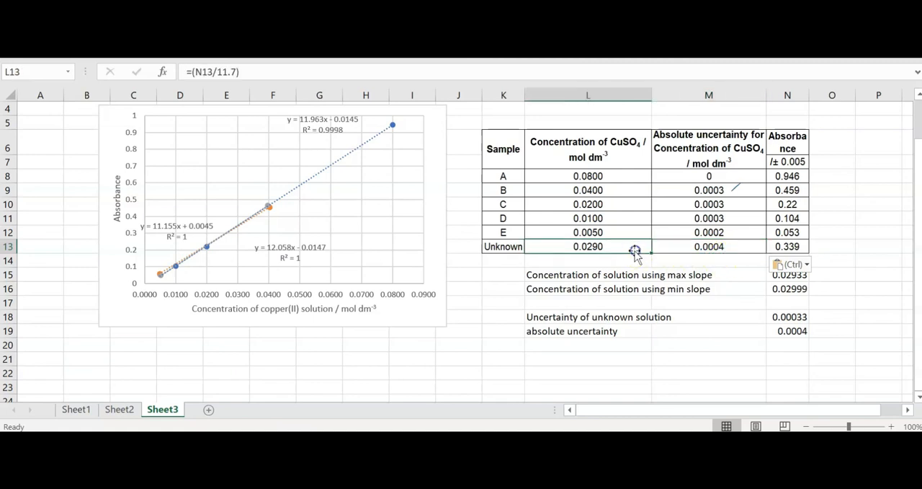